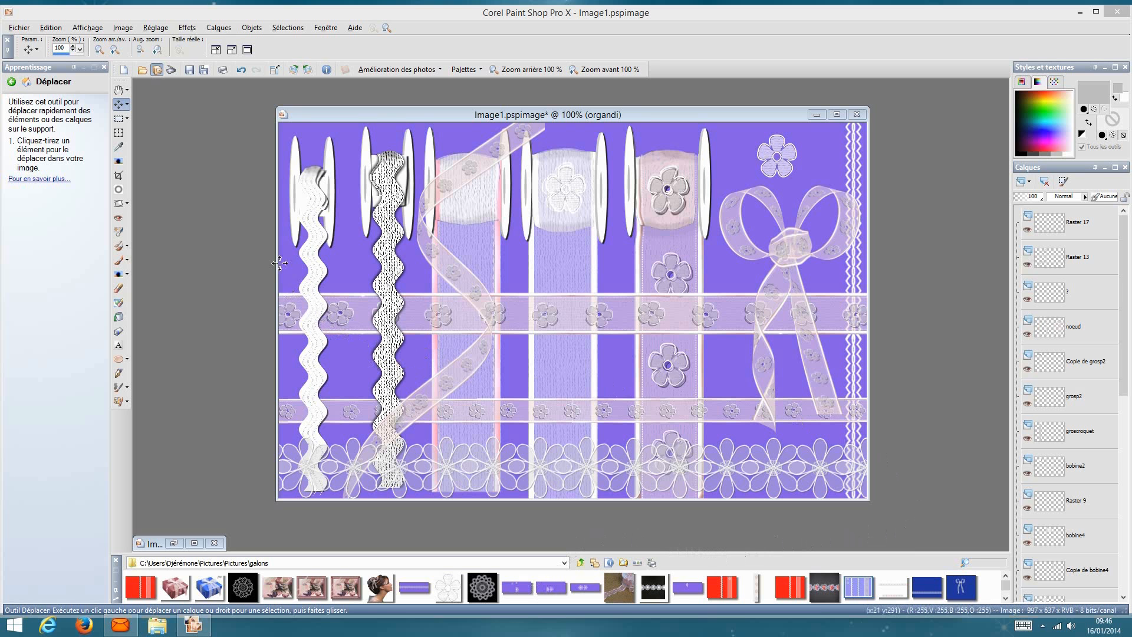
- Create a new transparent 800 x 600 pixel raster image and fill it with the purple #806ae8 sampled from the ribbon image
click(124, 70)
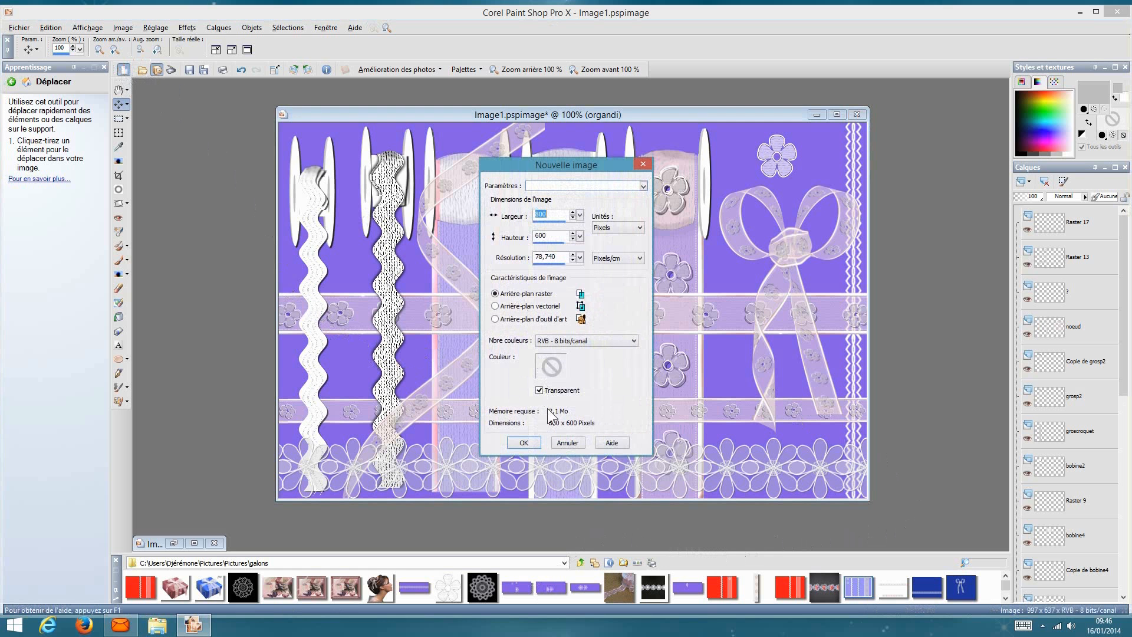
click(525, 442)
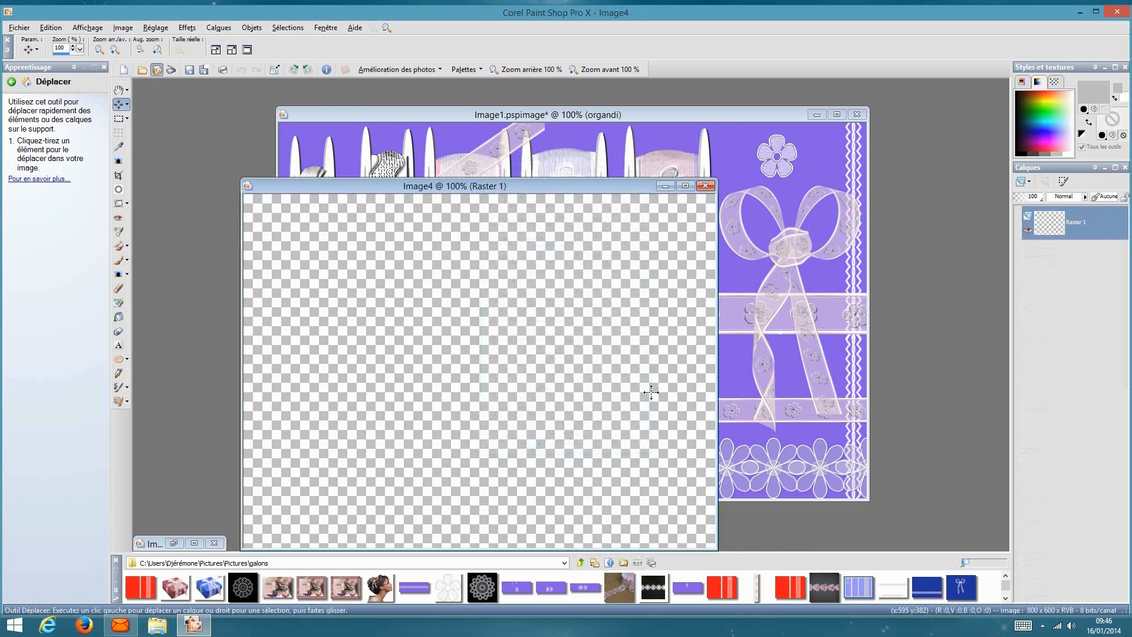
click(1124, 136)
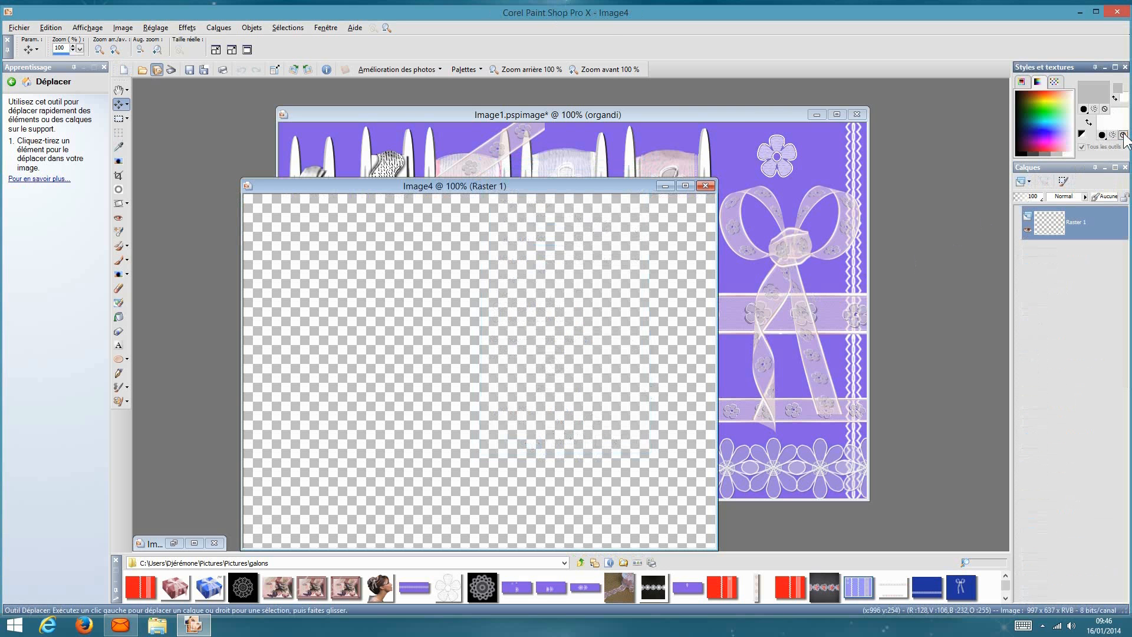
click(1116, 94)
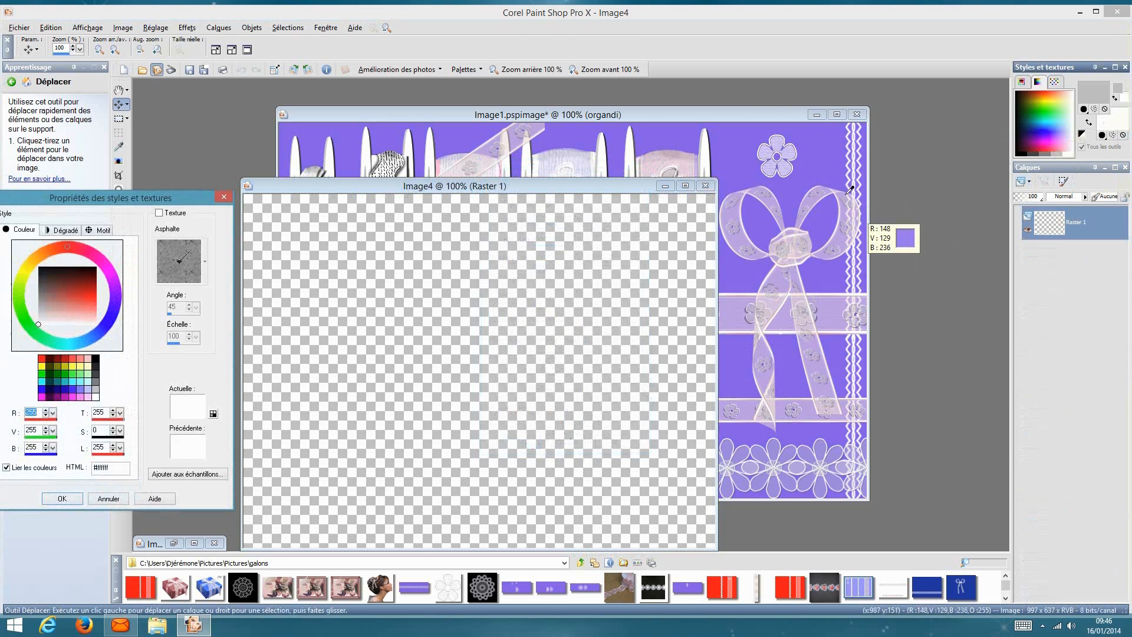
click(804, 198)
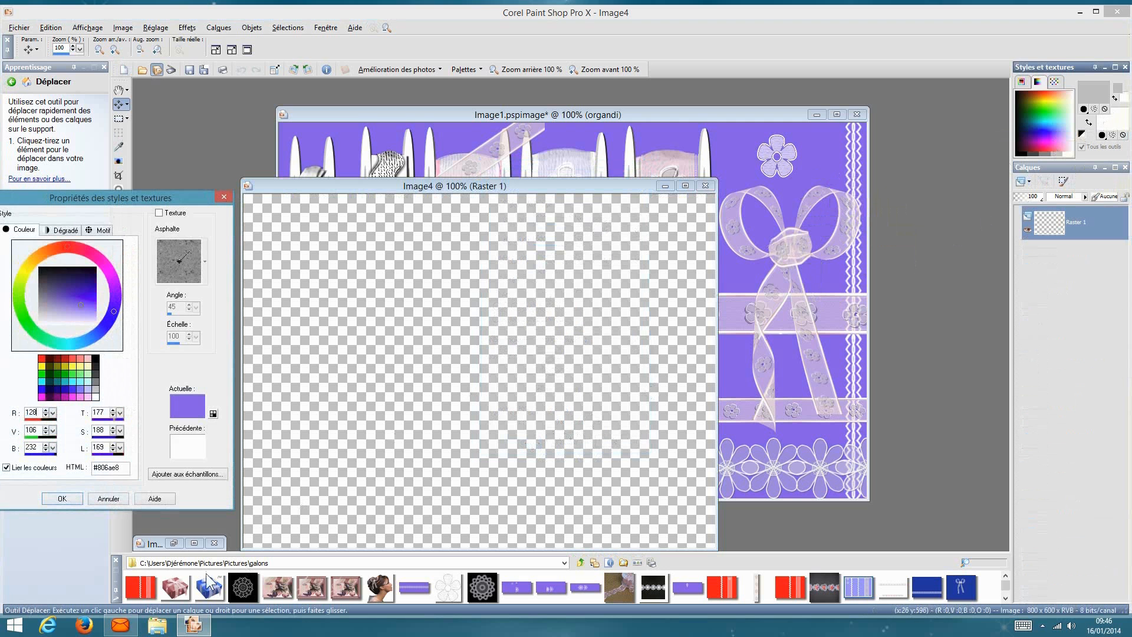
click(72, 498)
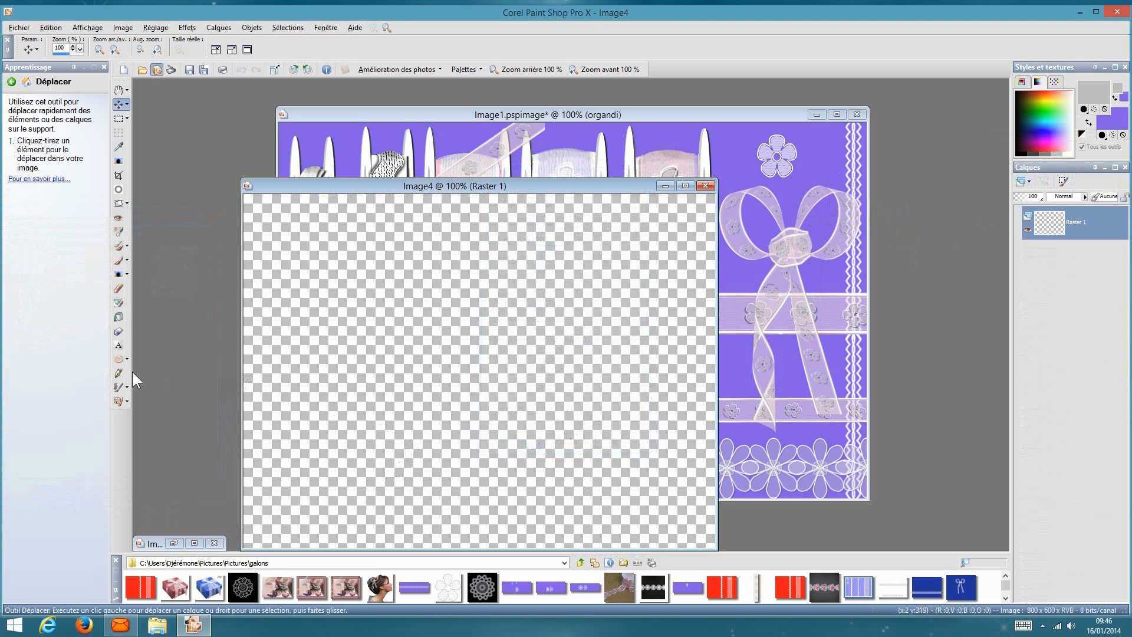
click(120, 316)
click(408, 323)
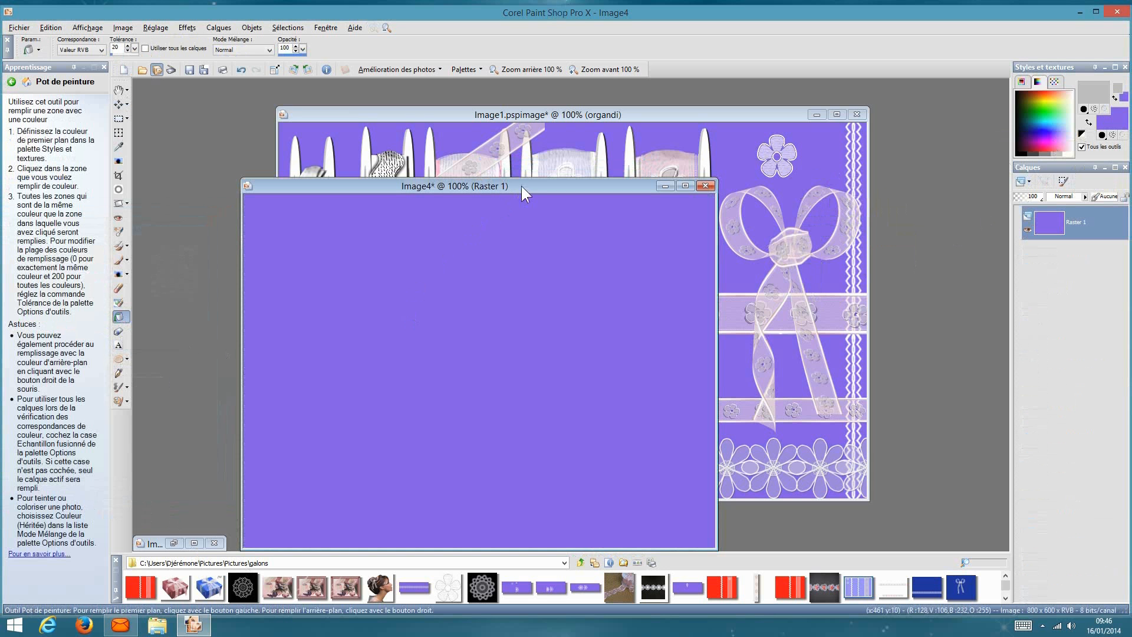
drag(528, 183, 533, 142)
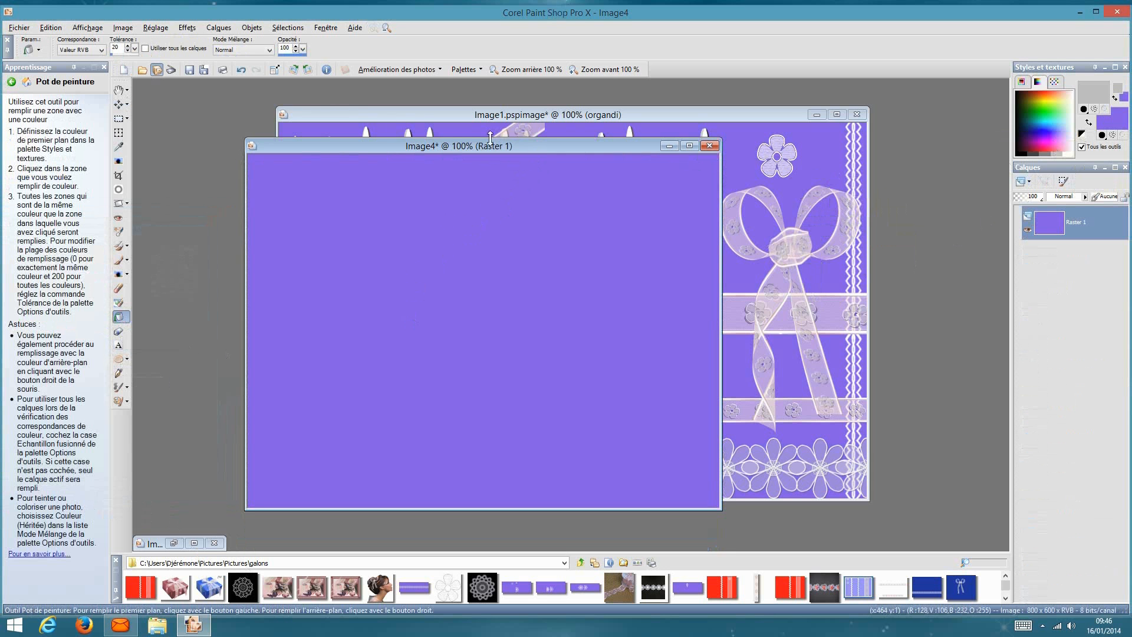
- Add a new raster layer with default settings above the purple background
click(220, 27)
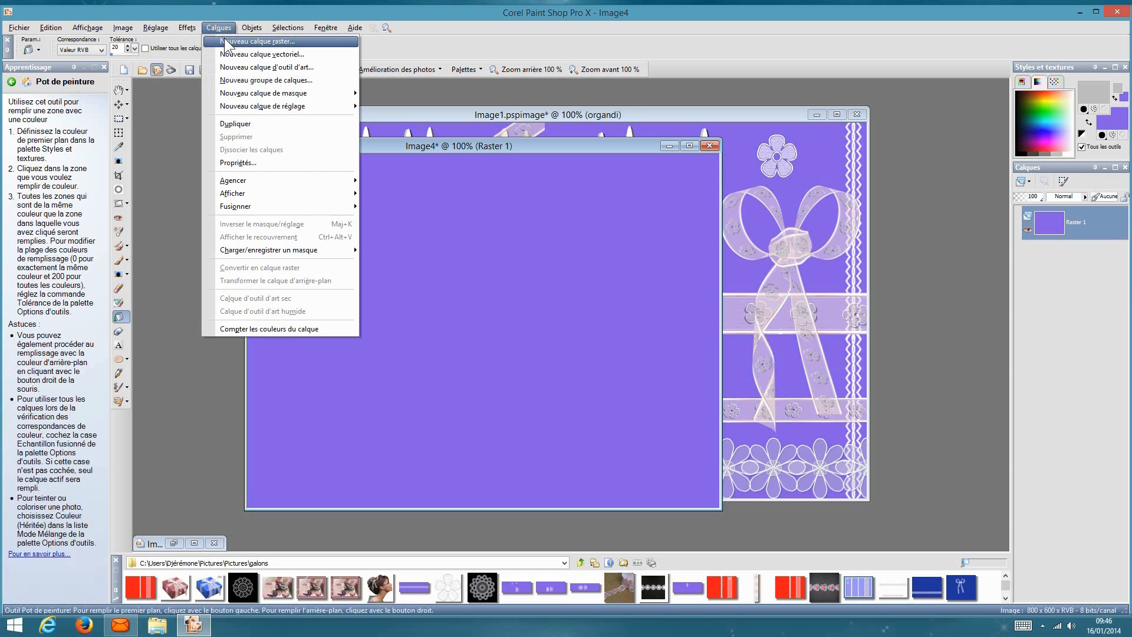
click(247, 51)
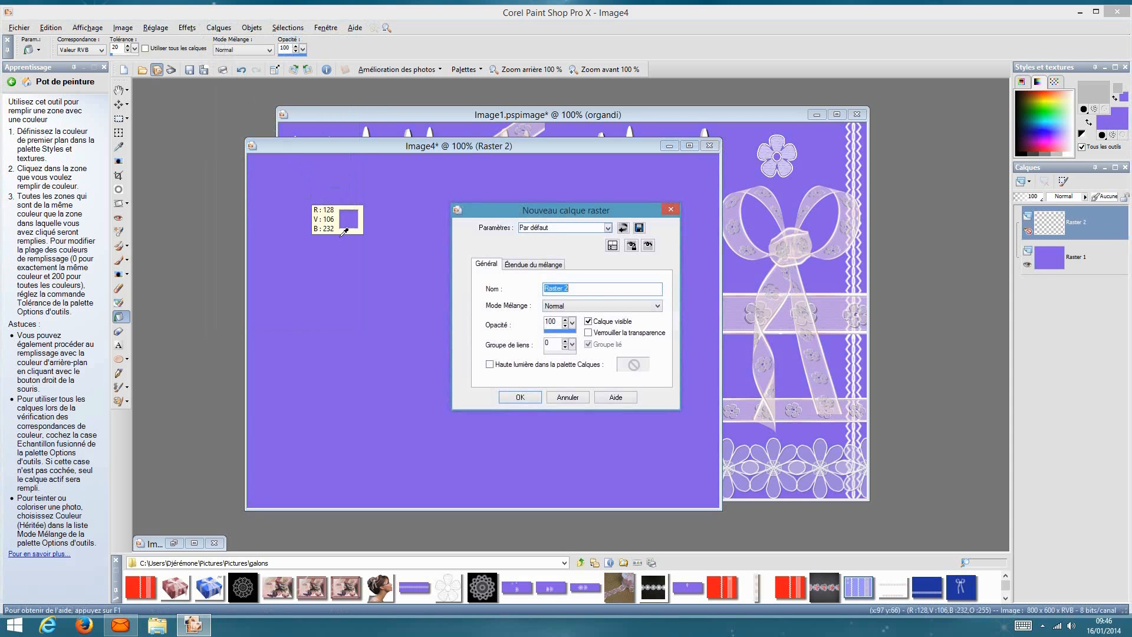
click(517, 398)
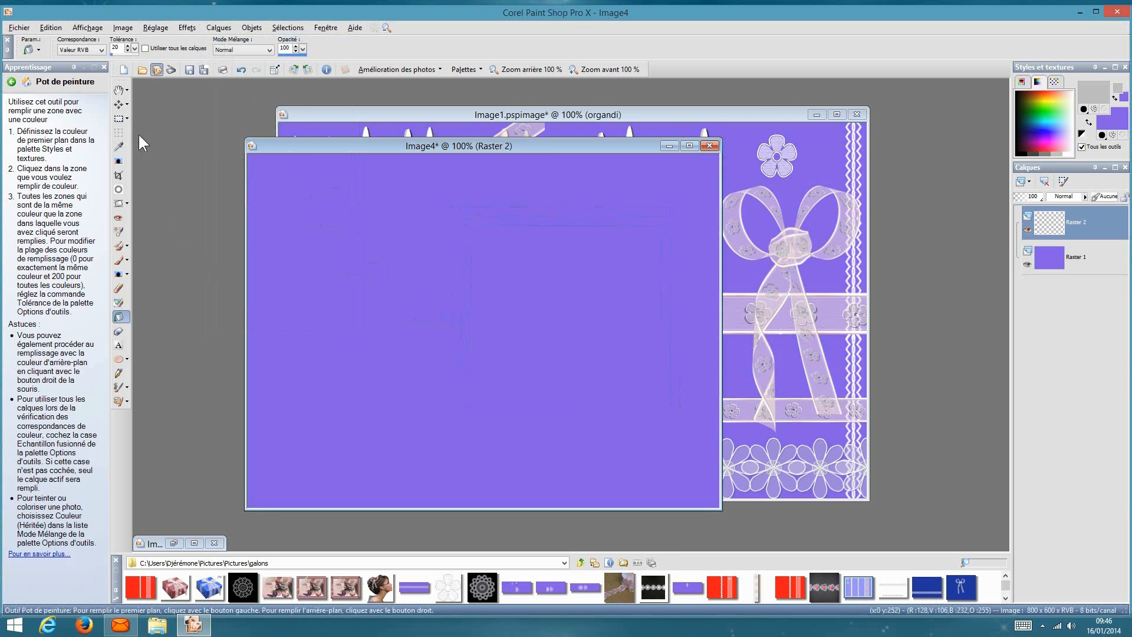
- Select a full-height vertical rectangular strip about 30 pixels wide near the left side of the new image
click(128, 118)
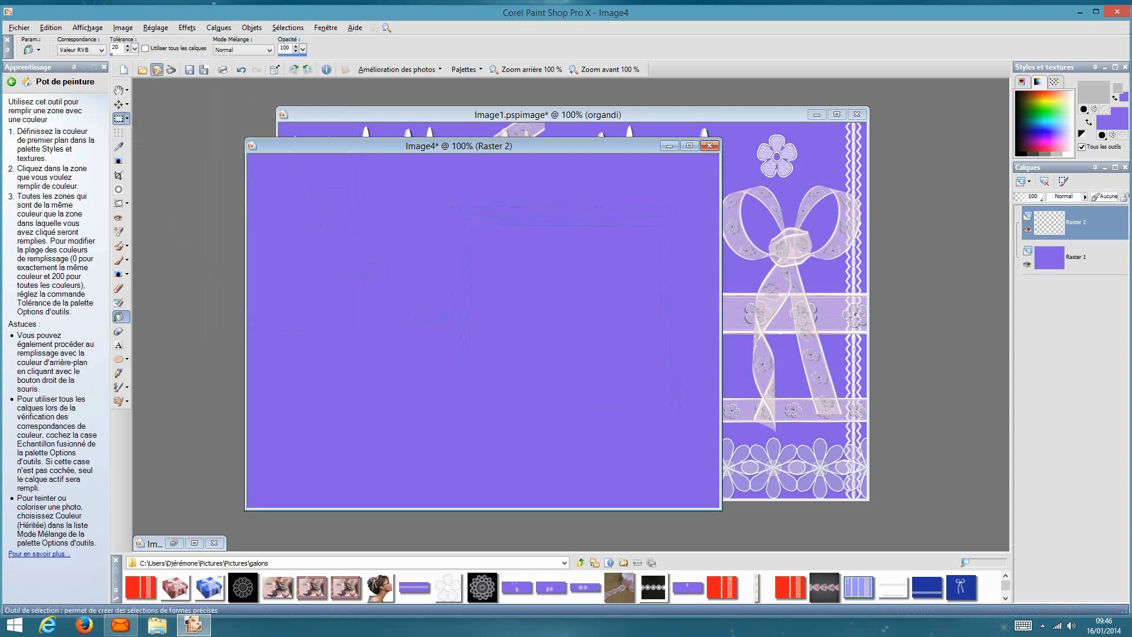
click(128, 117)
click(155, 117)
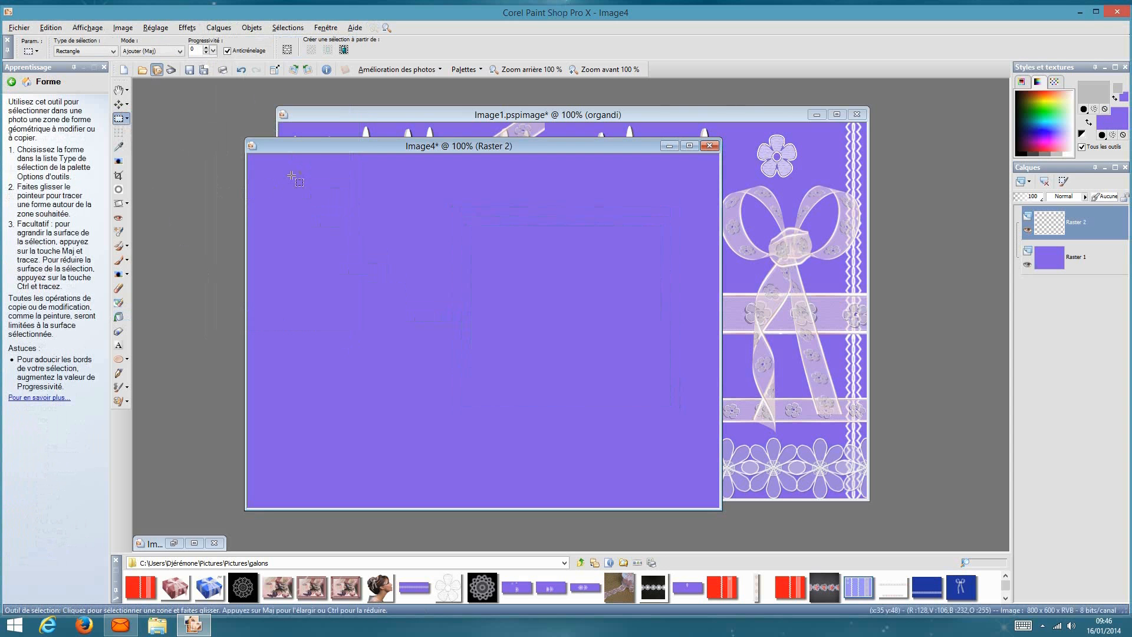
drag(316, 155, 332, 506)
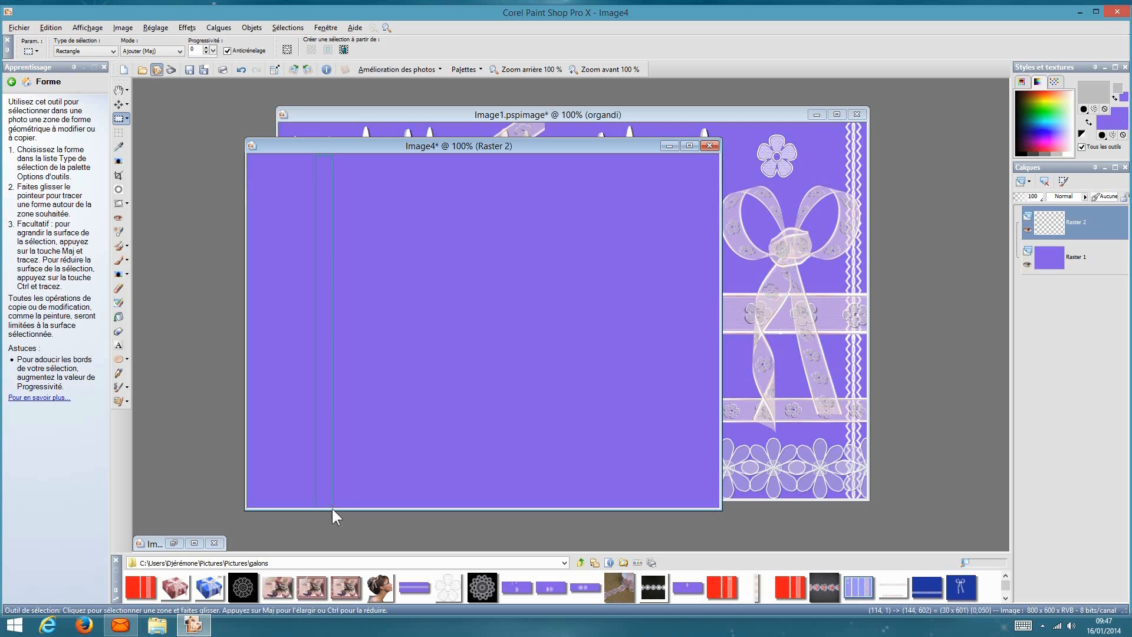
drag(332, 509, 331, 509)
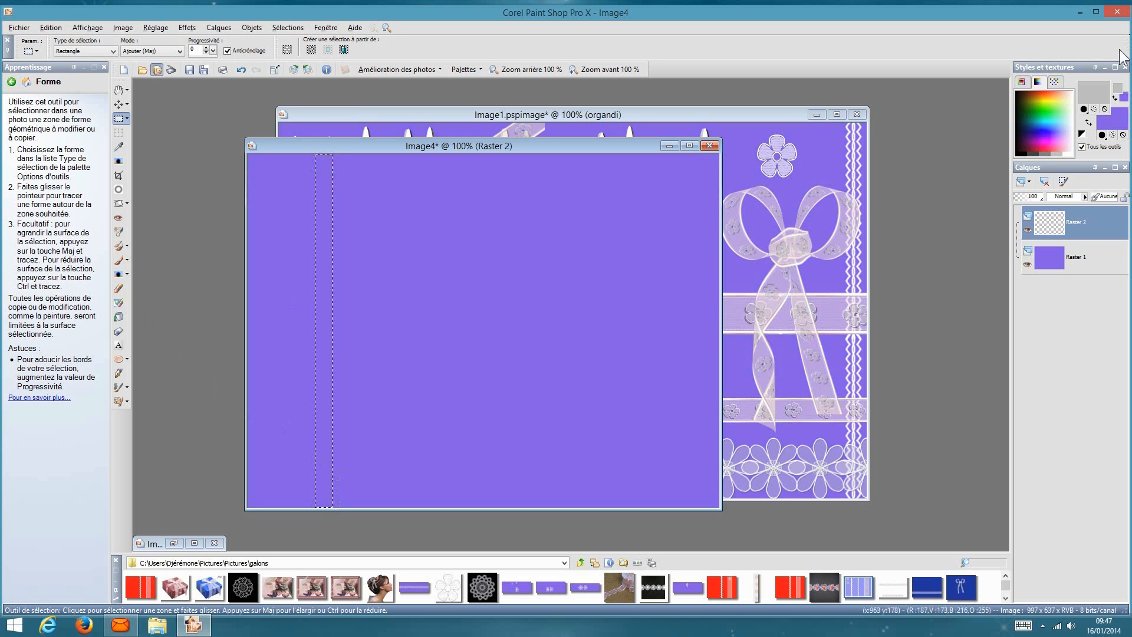
- Fill the selected strip with white (255, 255, 255) and deselect it
click(1111, 121)
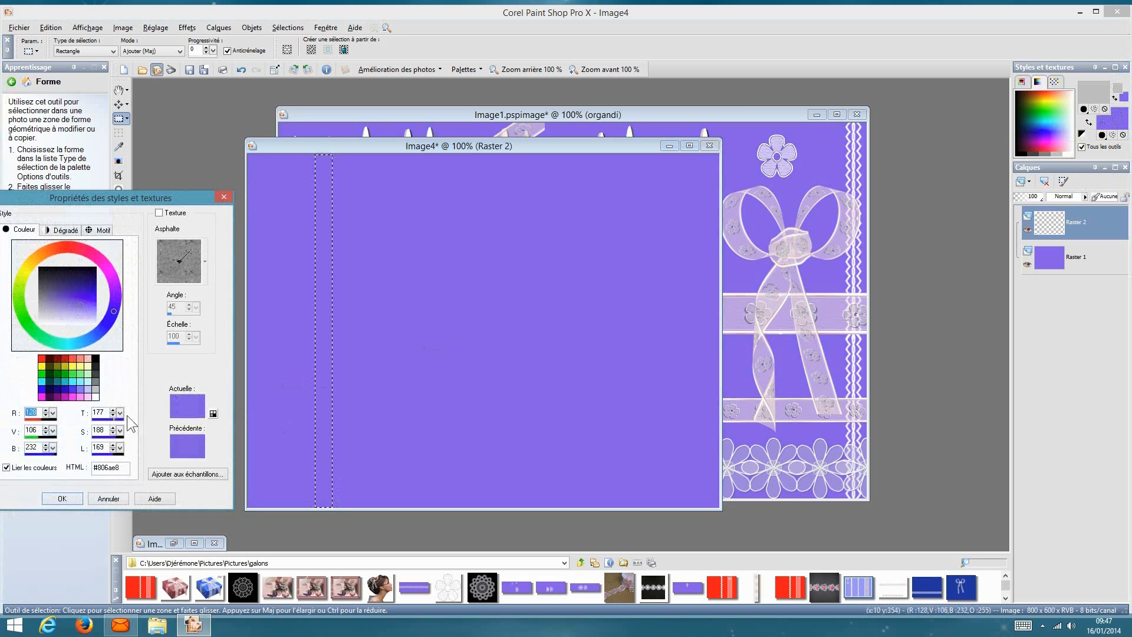
click(95, 396)
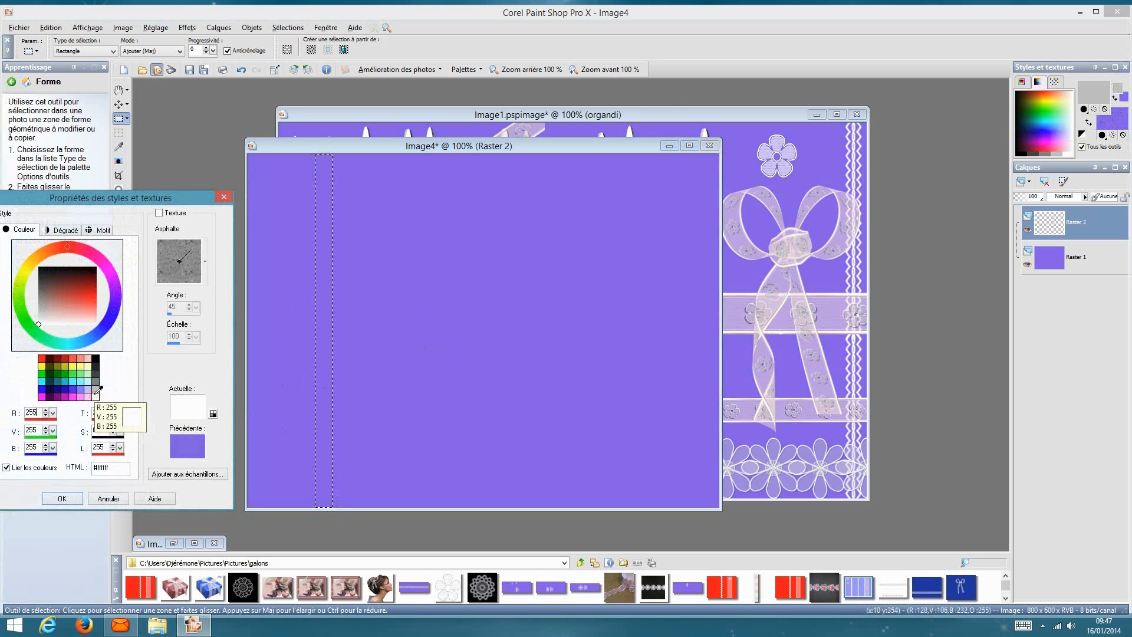
click(77, 500)
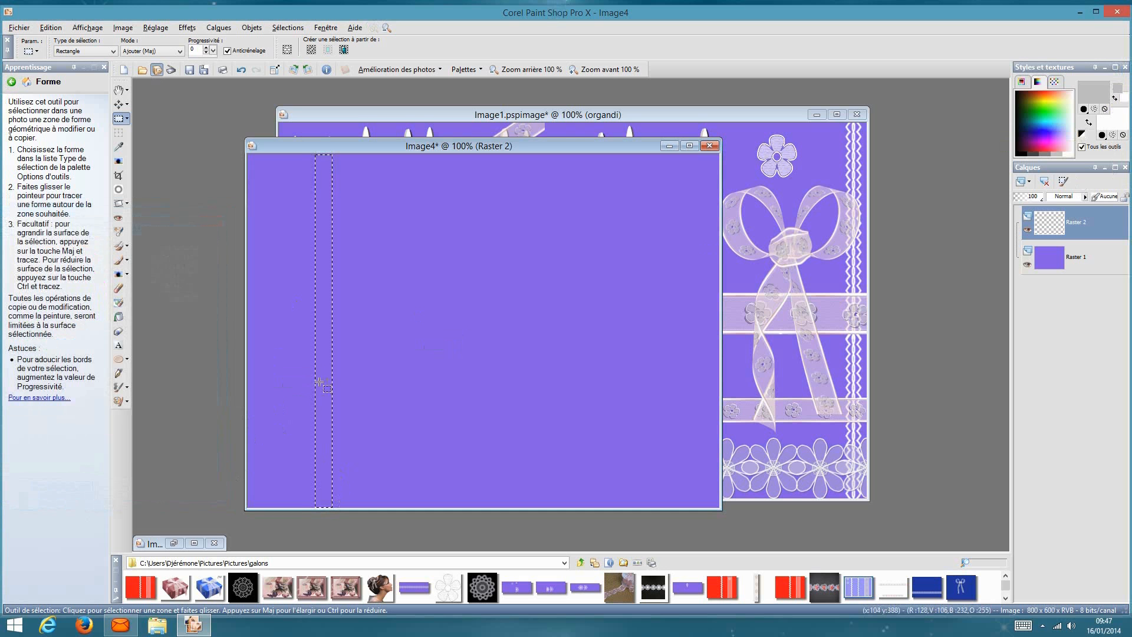
click(119, 318)
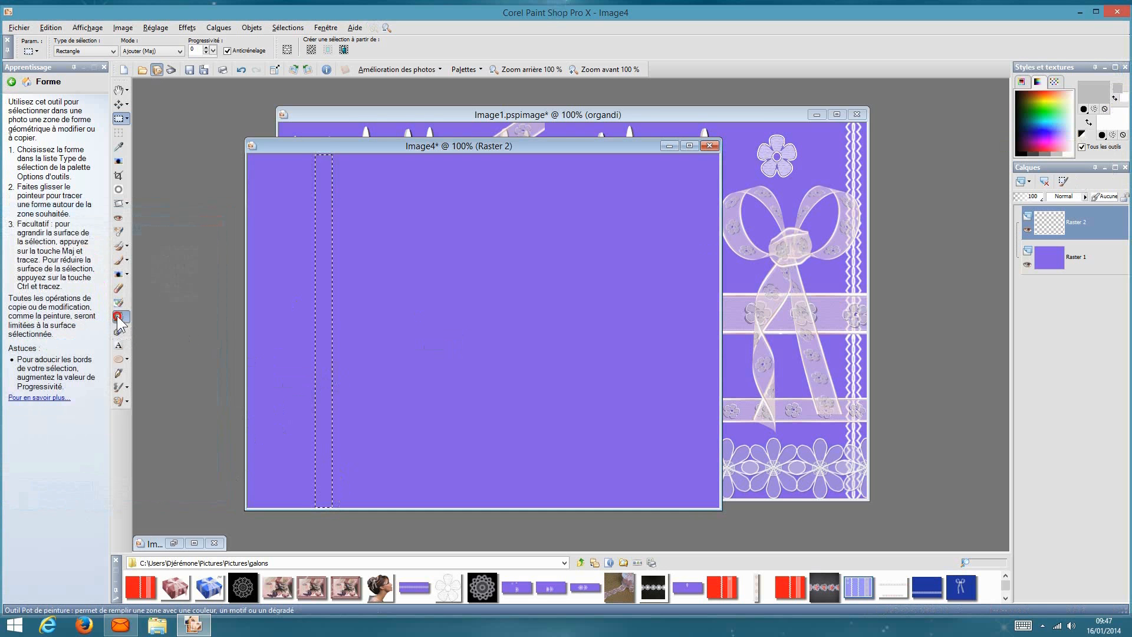
click(328, 340)
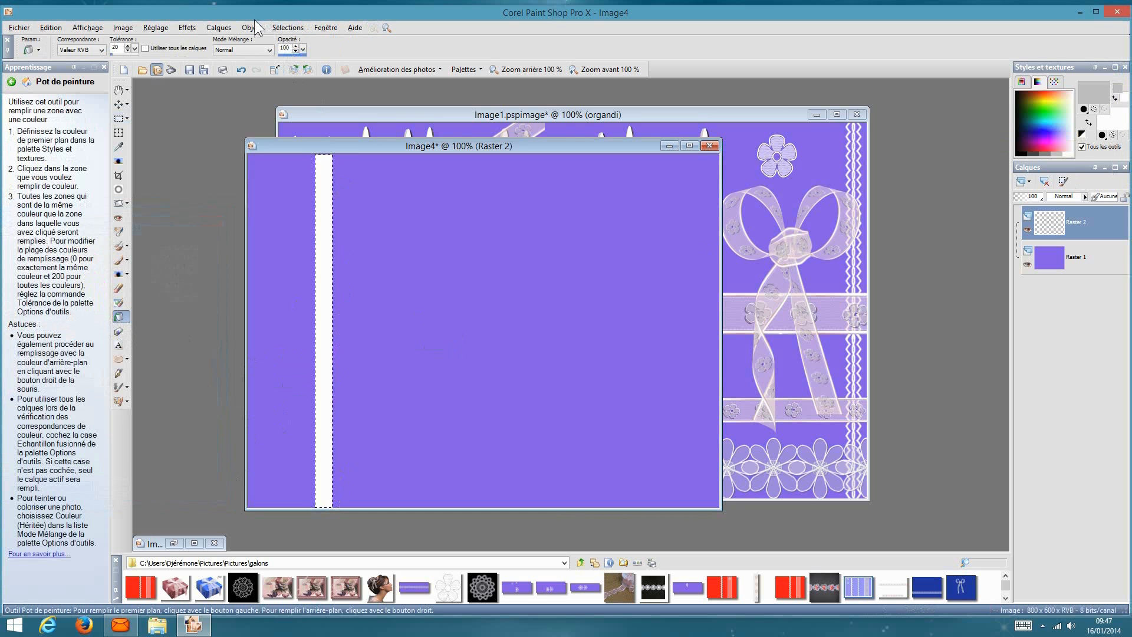
click(284, 27)
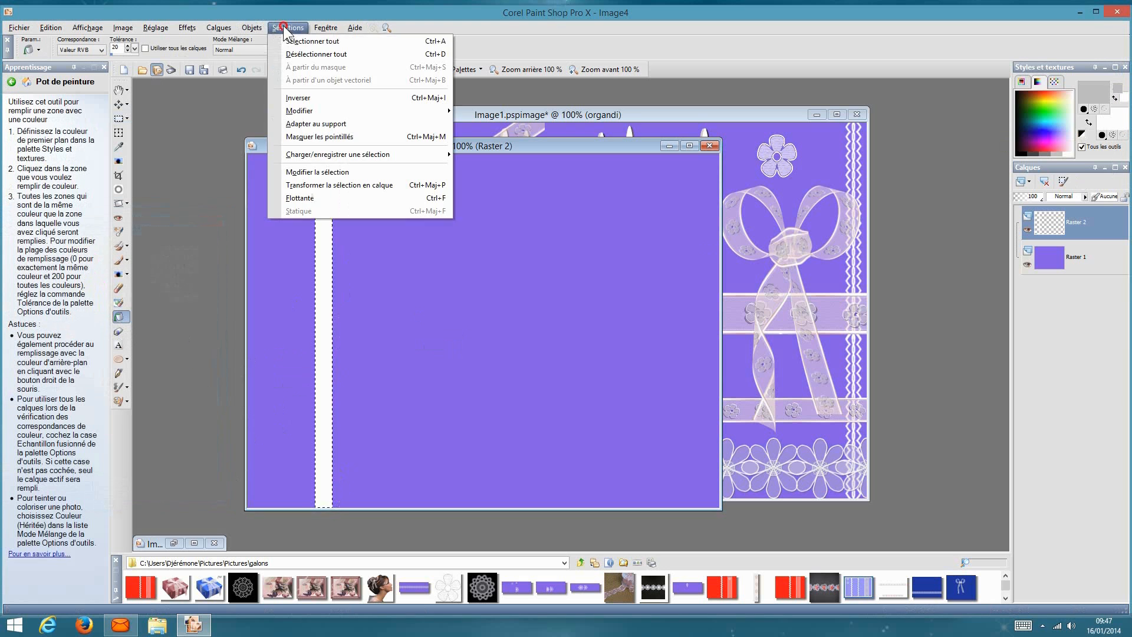
click(307, 54)
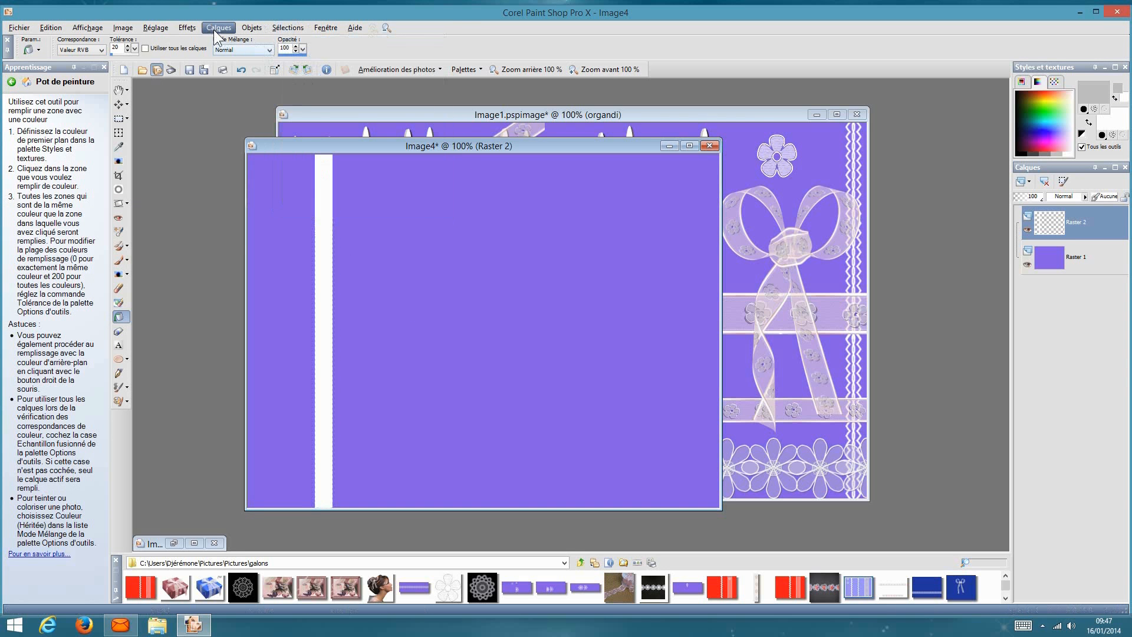
- Apply the Vagues distortion to the white strip with horizontal amplitude 1, wavelength 10, vertical amplitude 0, wavelength 1 and transparent edges
click(191, 30)
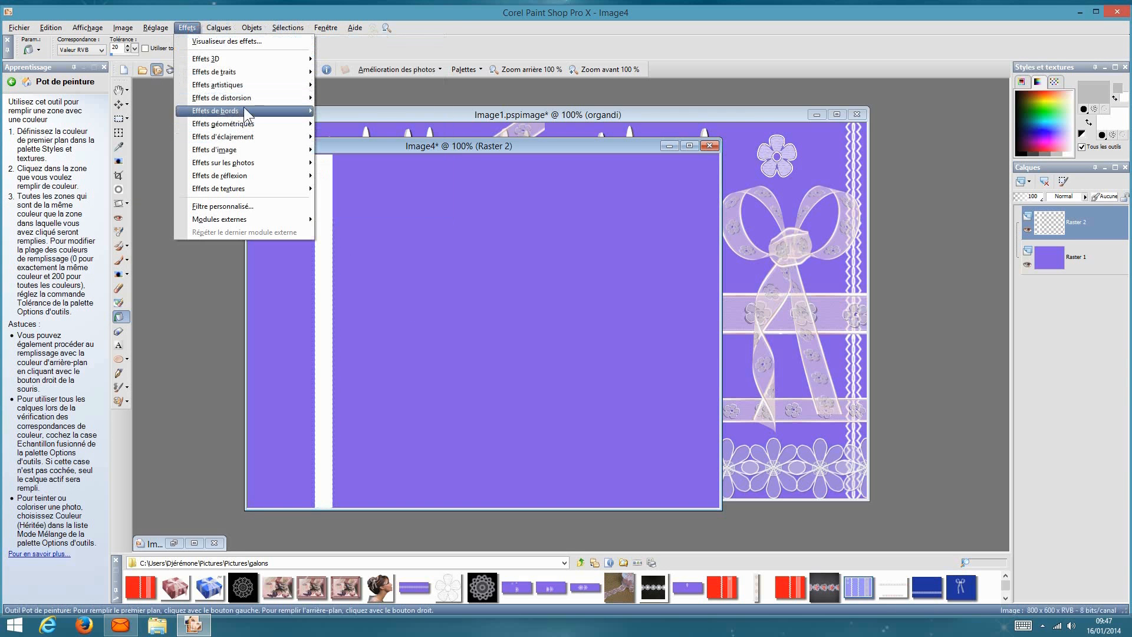
mouse_move(249, 97)
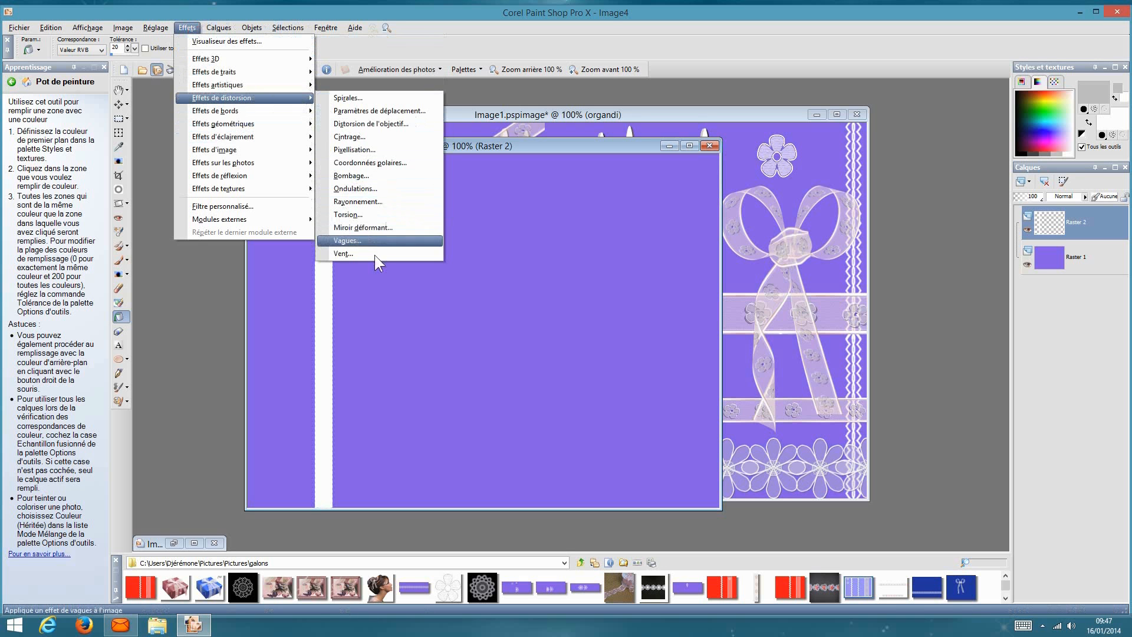
click(368, 239)
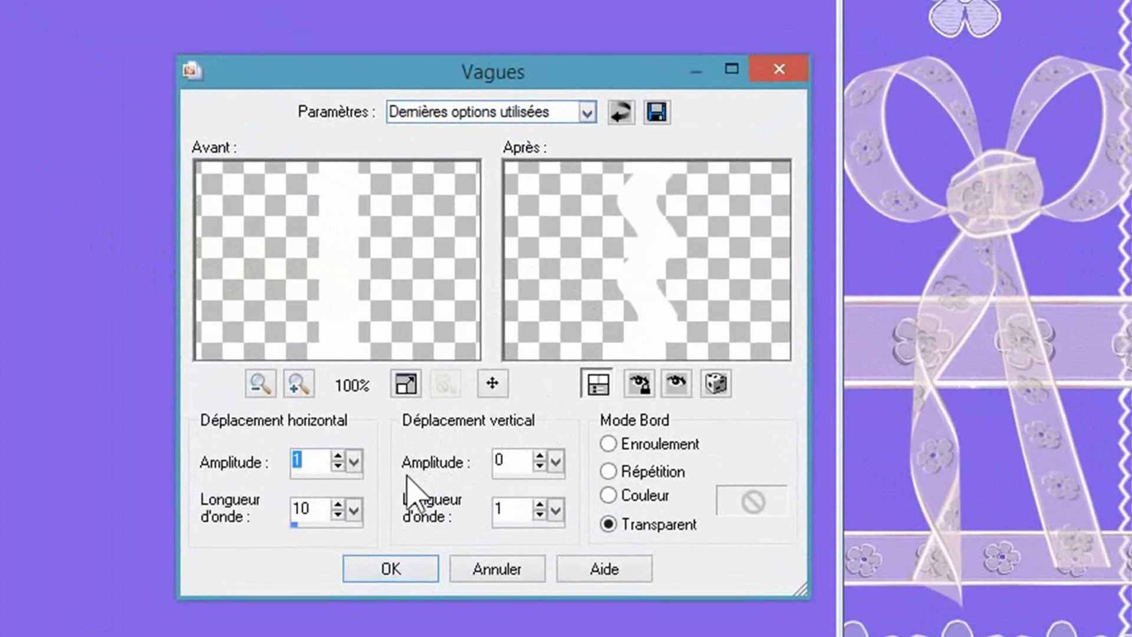
click(391, 569)
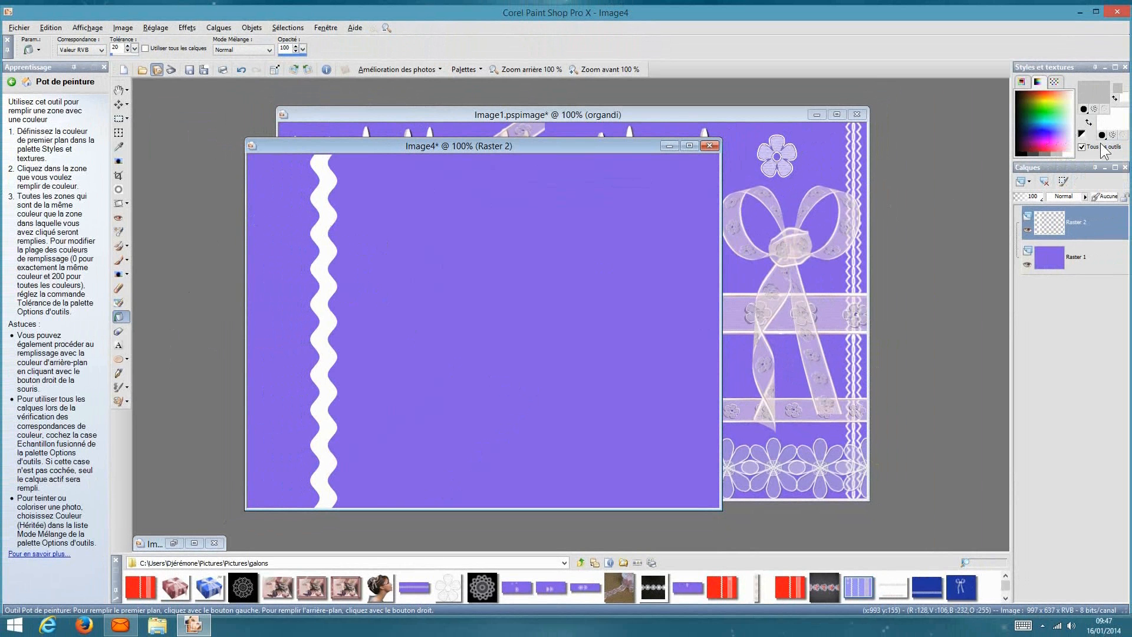
- Draw a full-height vertical vector line, 3.00 wide and without fill, down the centre of the wavy strip with the Pen tool
click(121, 372)
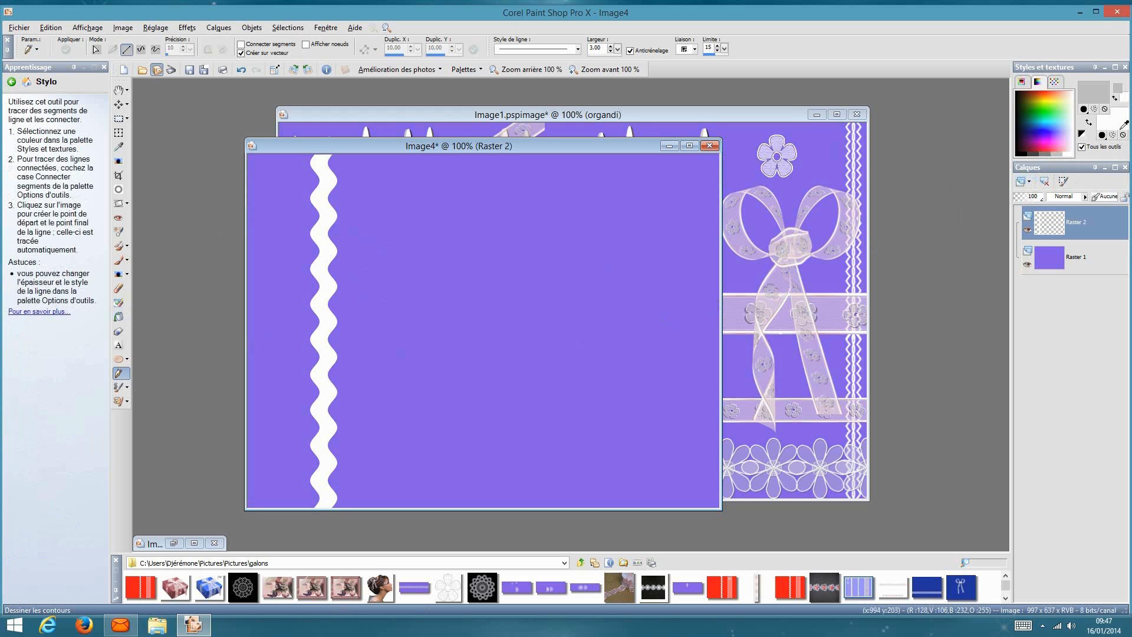
click(1123, 134)
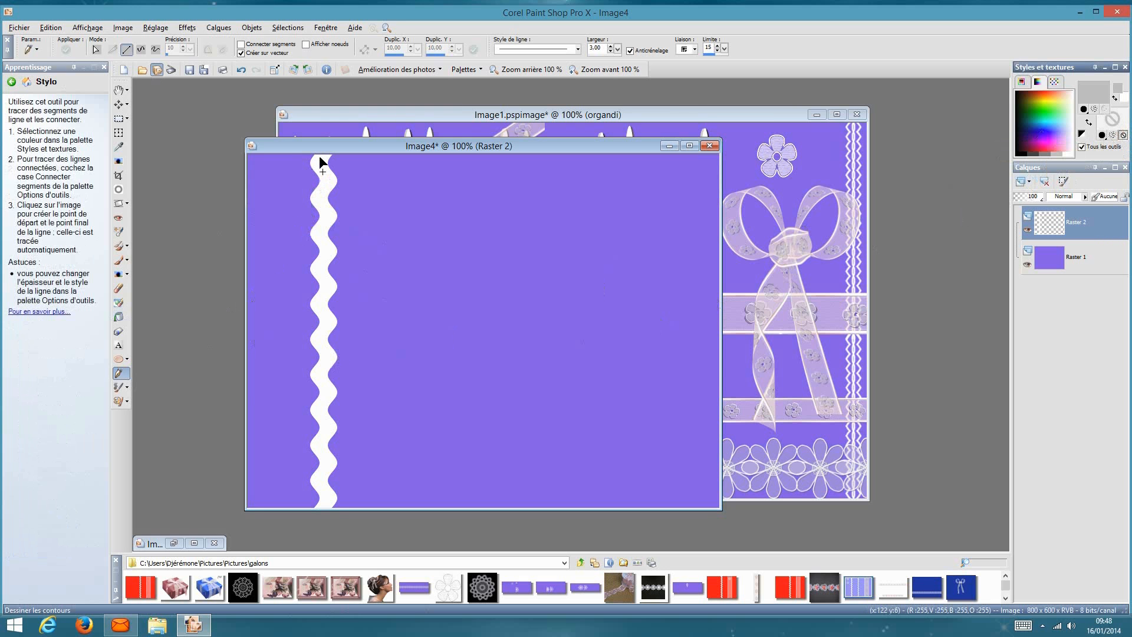
drag(321, 155, 323, 508)
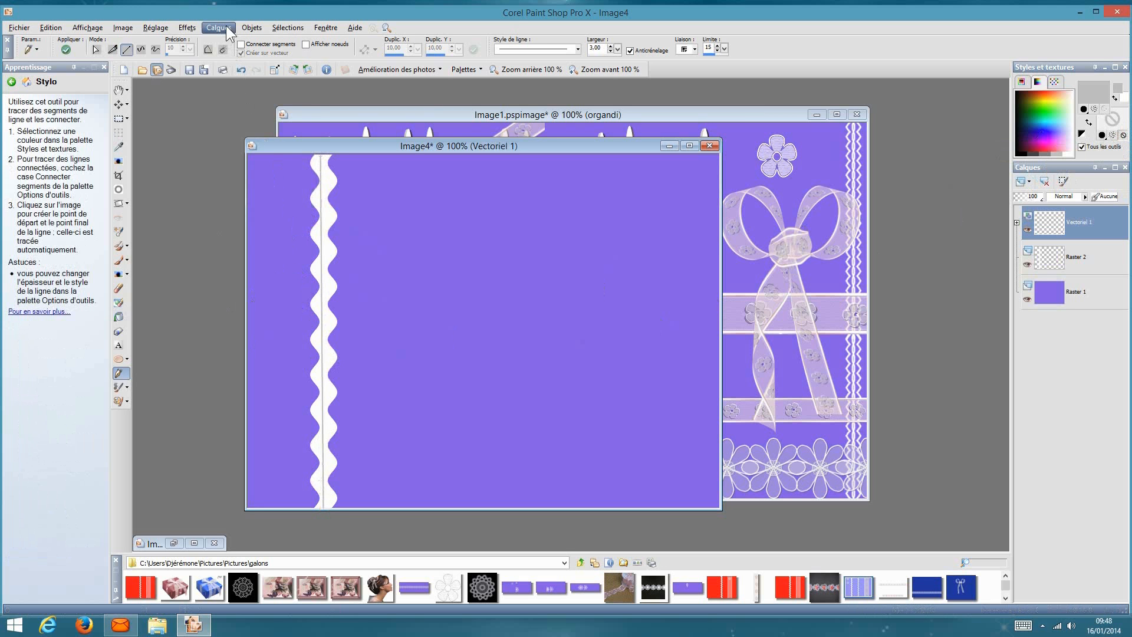
- Convert the line to raster and apply Biseautage intérieur: width 9, smoothness 36, depth 3, ambience 12, shininess 10, angle 315, intensity 50, height 30
click(187, 27)
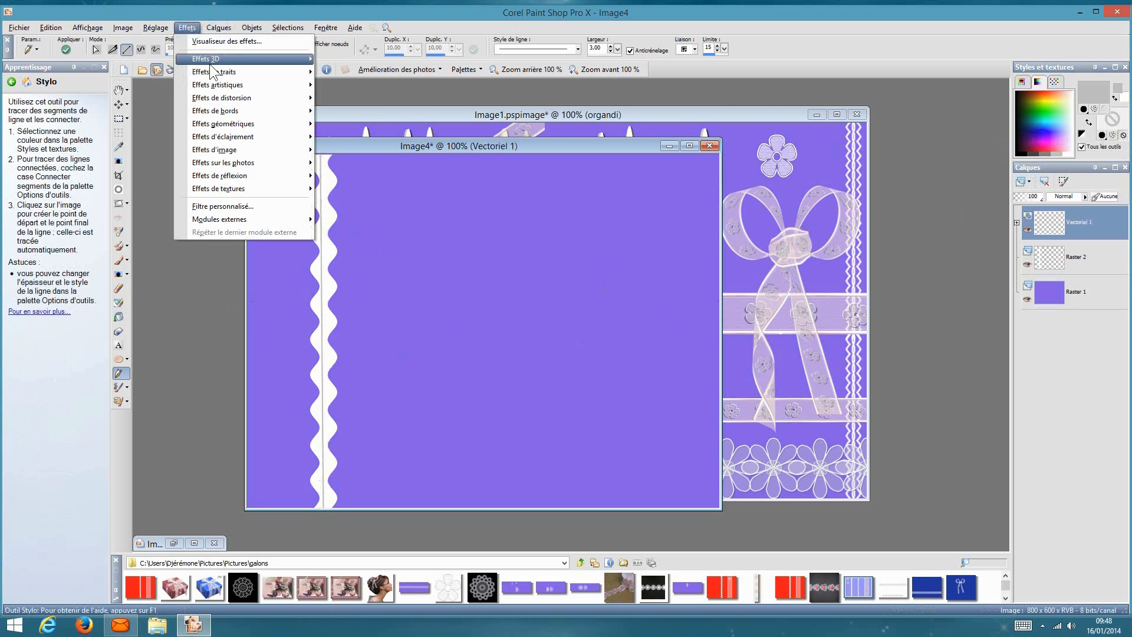
mouse_move(213, 62)
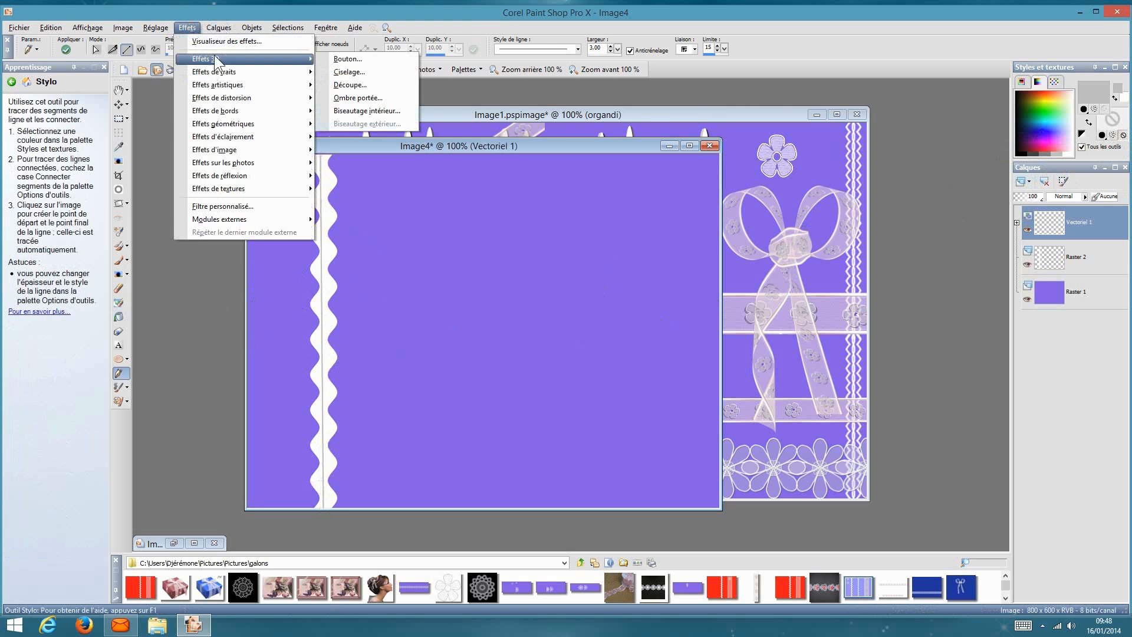
click(411, 110)
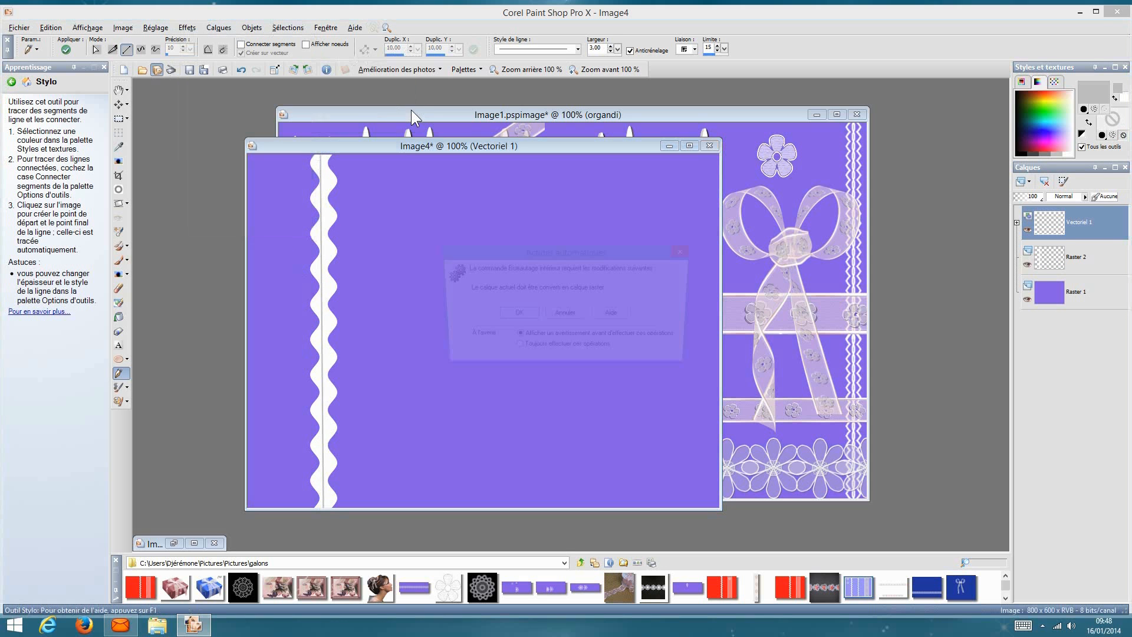
click(526, 315)
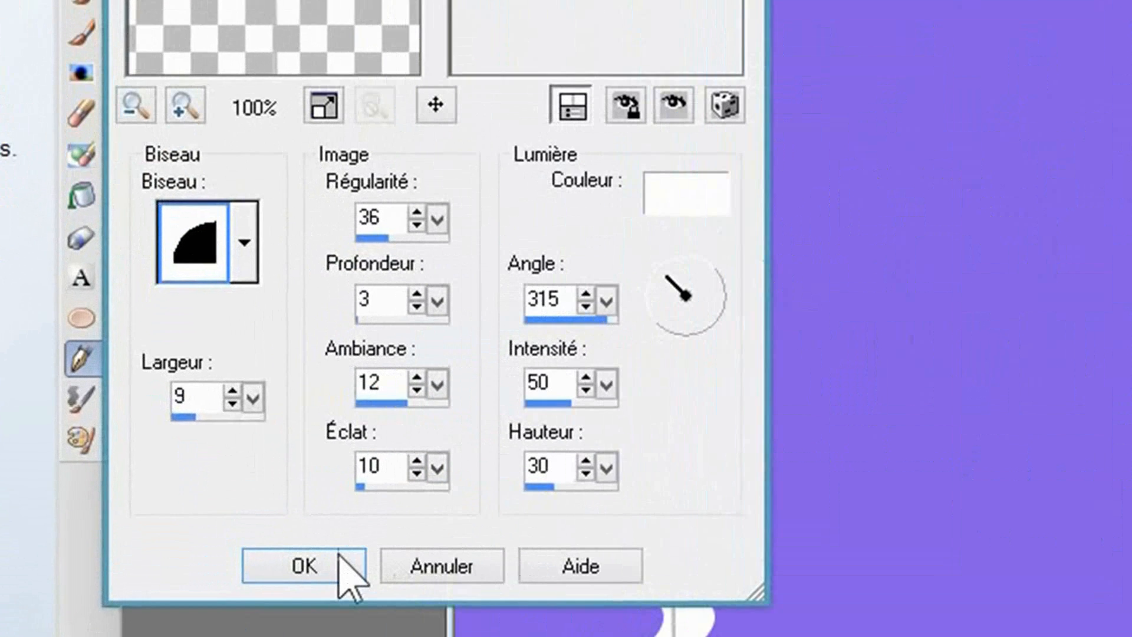
click(257, 488)
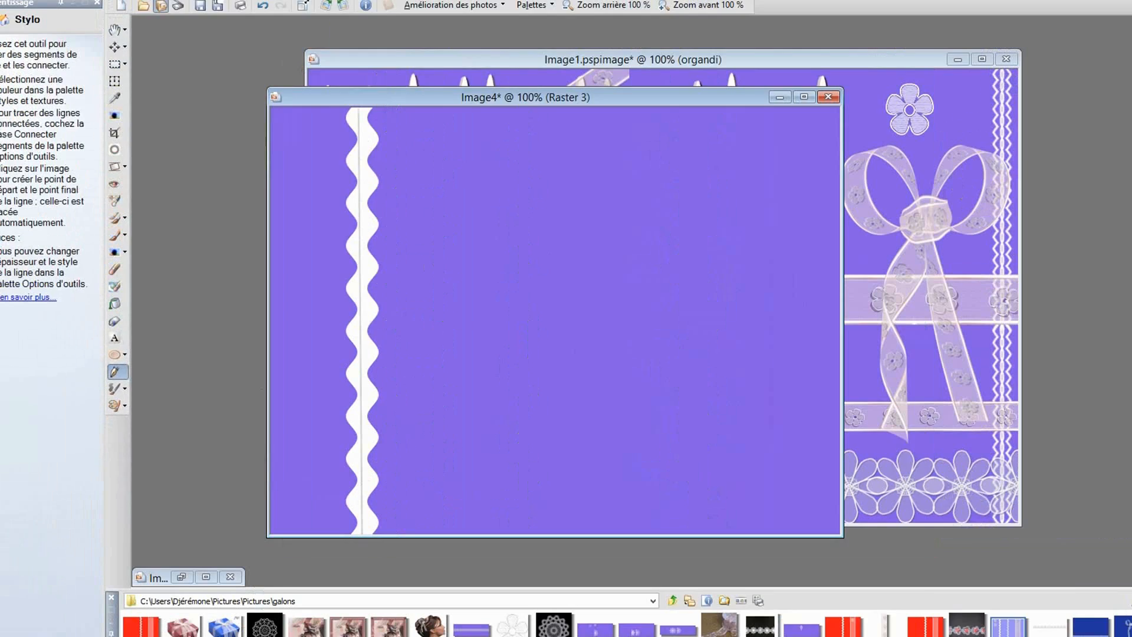
- Apply a Flou gaussien with a radius of 1.00 to the bevelled centre line on Raster 3
click(155, 27)
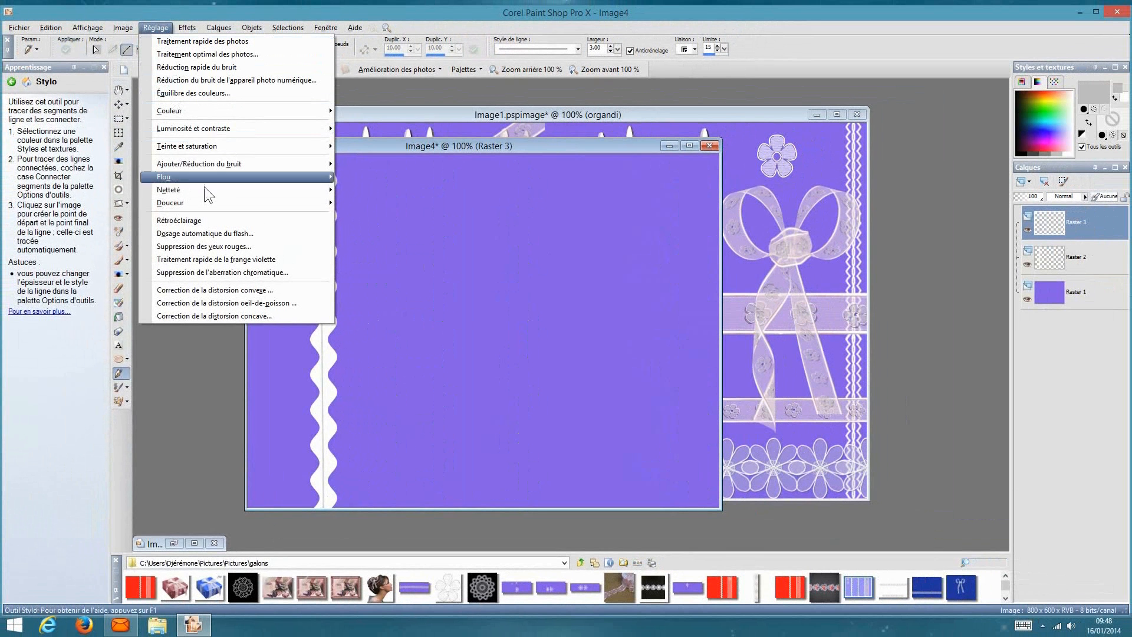
mouse_move(204, 188)
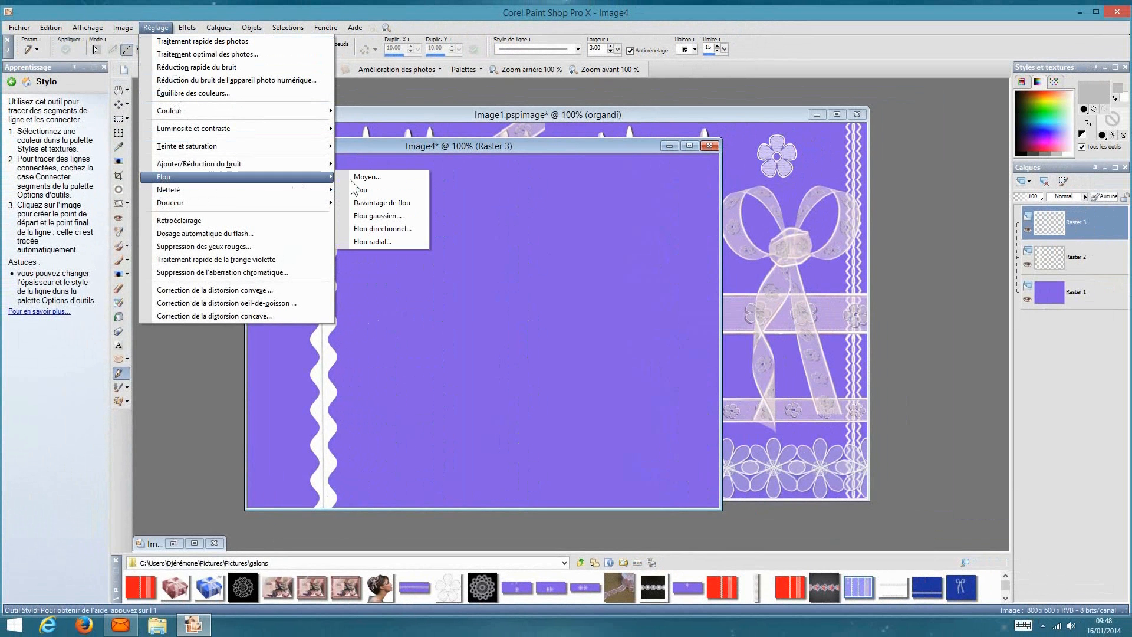
click(406, 216)
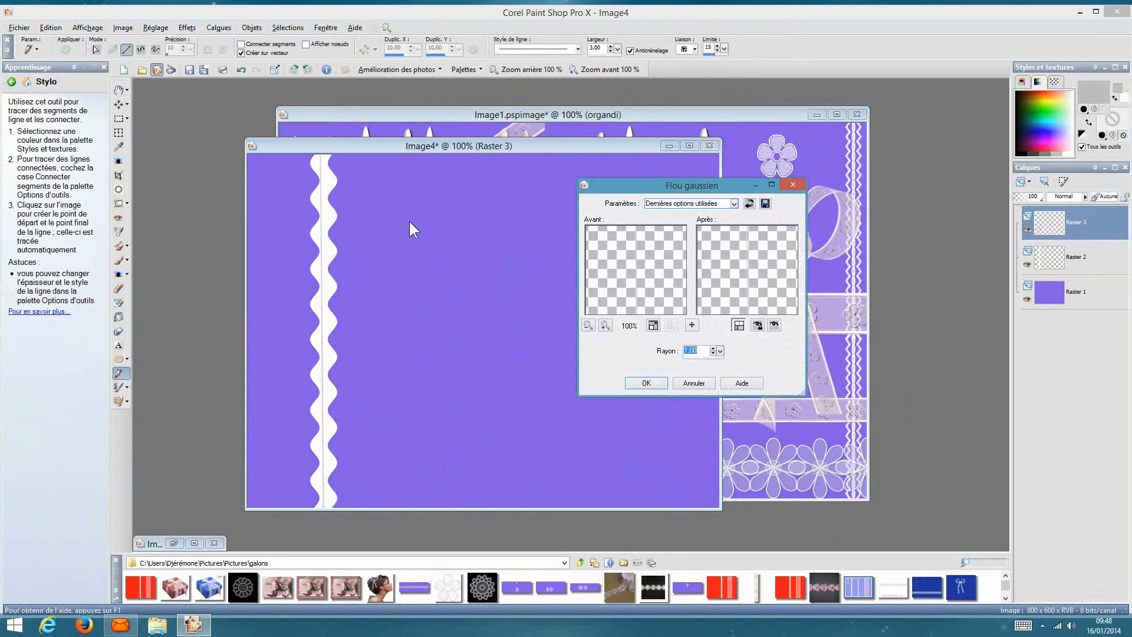
click(653, 381)
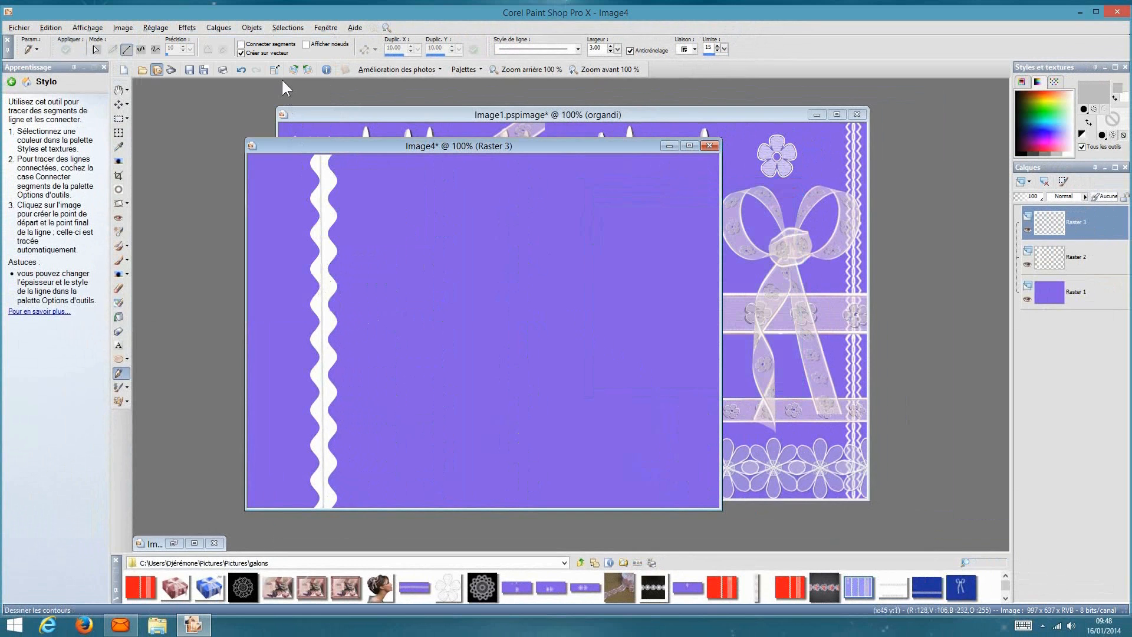
- Apply the Vagues distortion to the blurred centre line with horizontal amplitude 1, wavelength 10, vertical amplitude 0, wavelength 1 and transparent edges
click(187, 27)
mouse_move(265, 100)
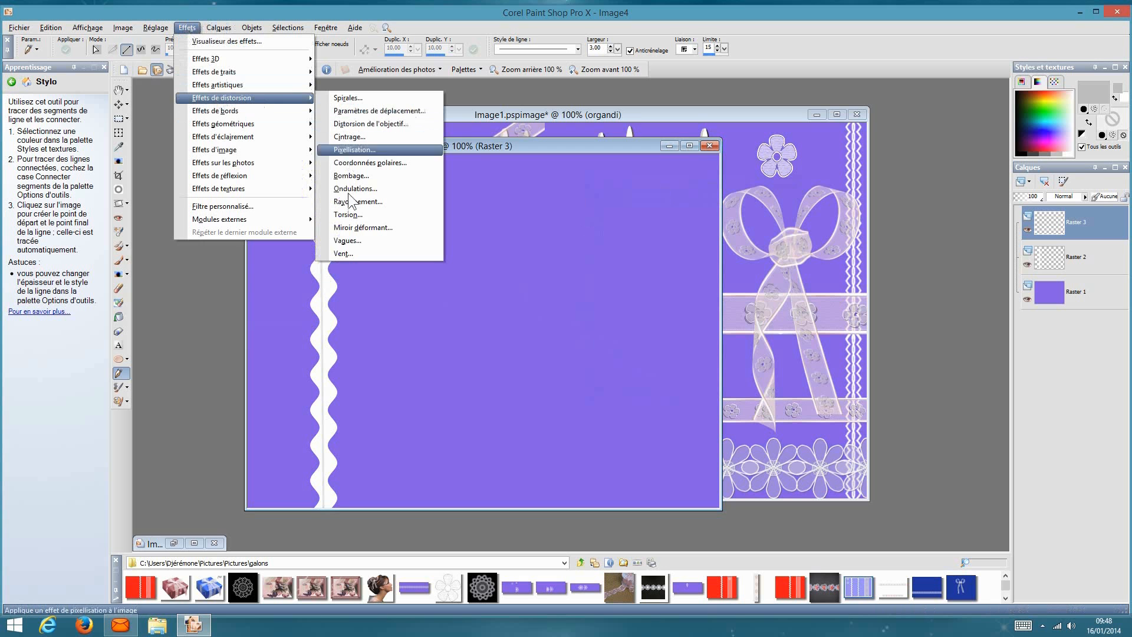
click(367, 239)
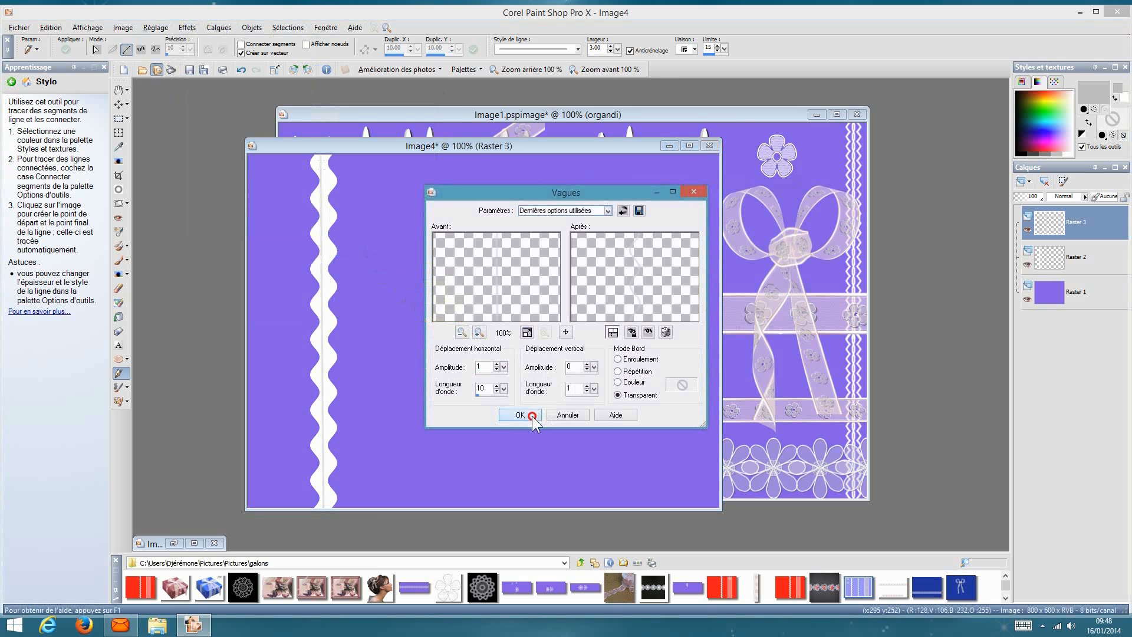
click(532, 415)
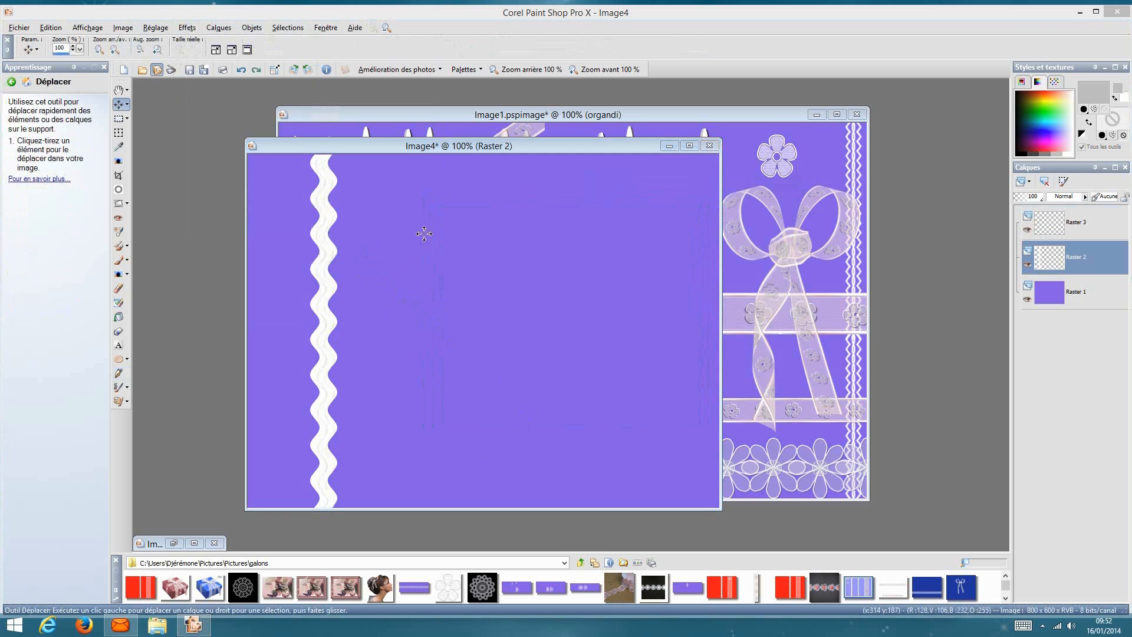
- Add an Ombre portée to the wavy strip on Raster 2: horizontal offset 2, opacity 63, blur 2.00 and dark grey colour
click(190, 27)
mouse_move(284, 58)
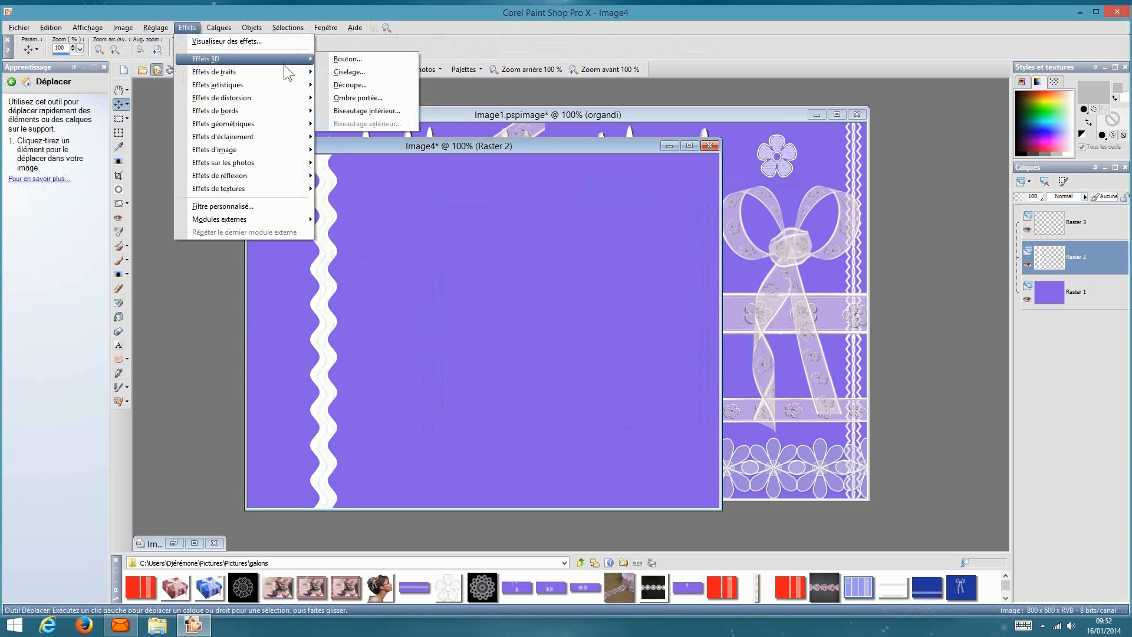
click(382, 97)
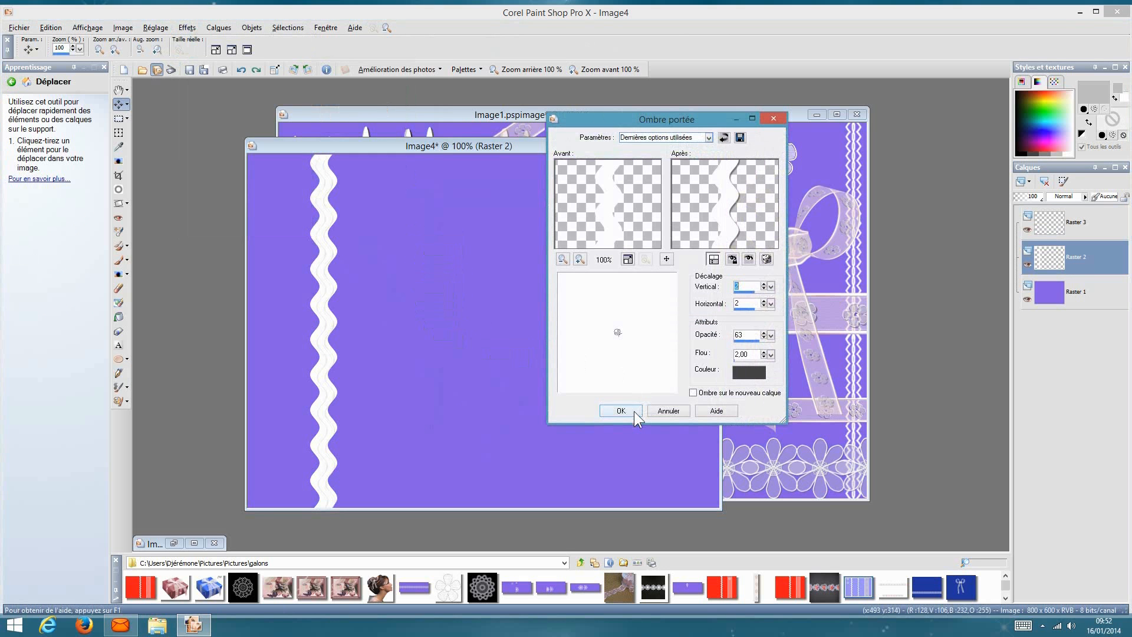
click(634, 412)
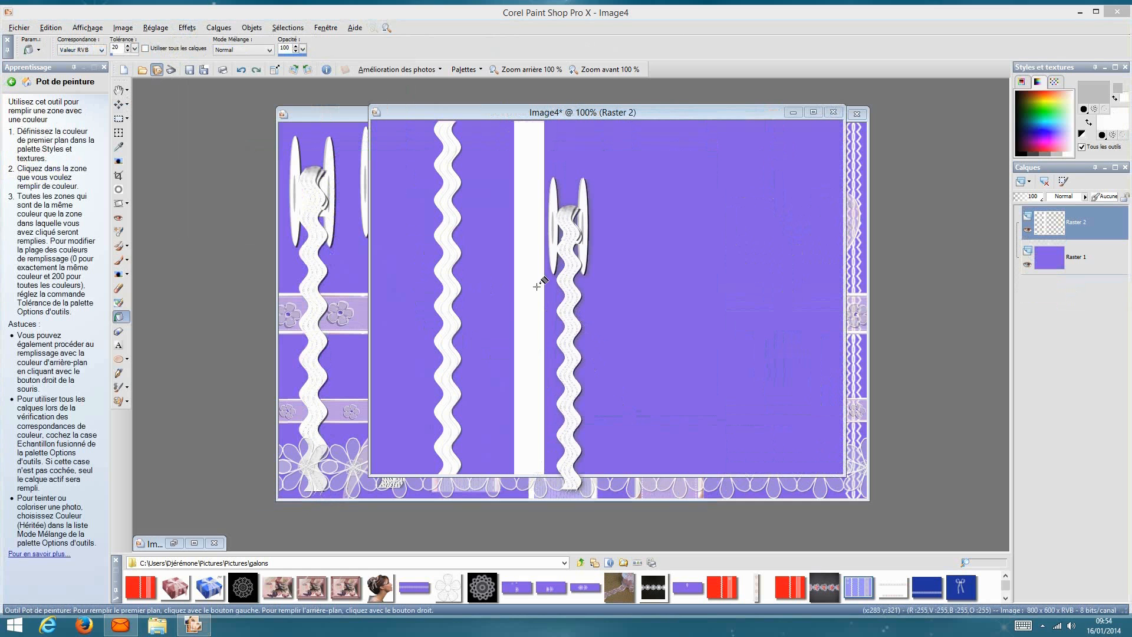
- Restore the selection around the straight white strip and apply the Texturizer filter: Canvas texture, scaling 100%, relief 4, light direction Top, not inverted
key(ctrl+z)
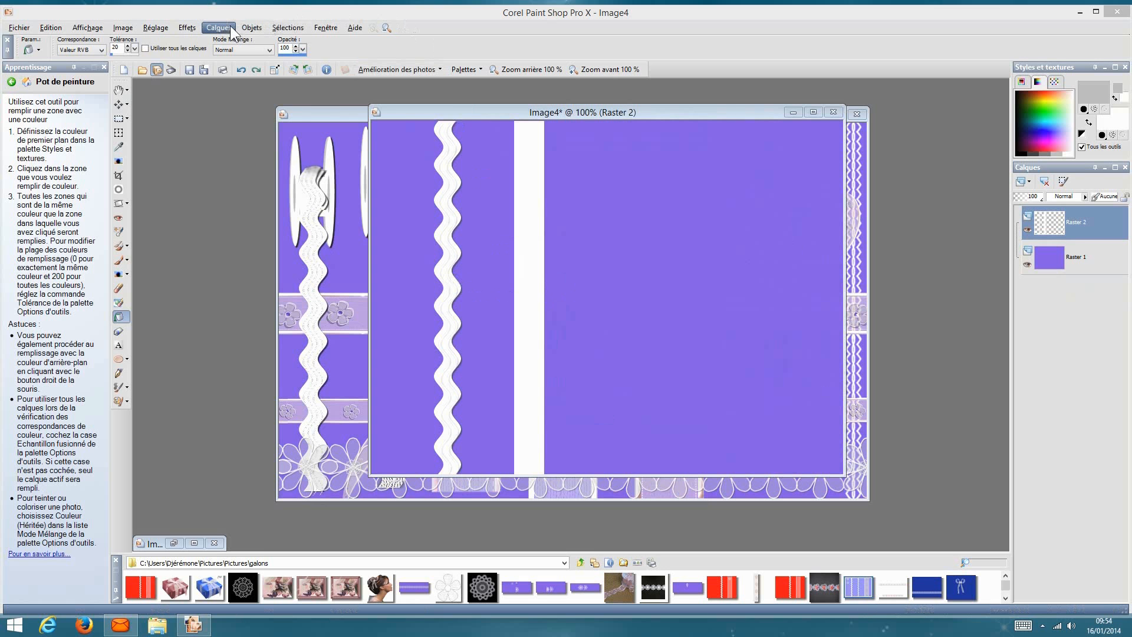
click(185, 29)
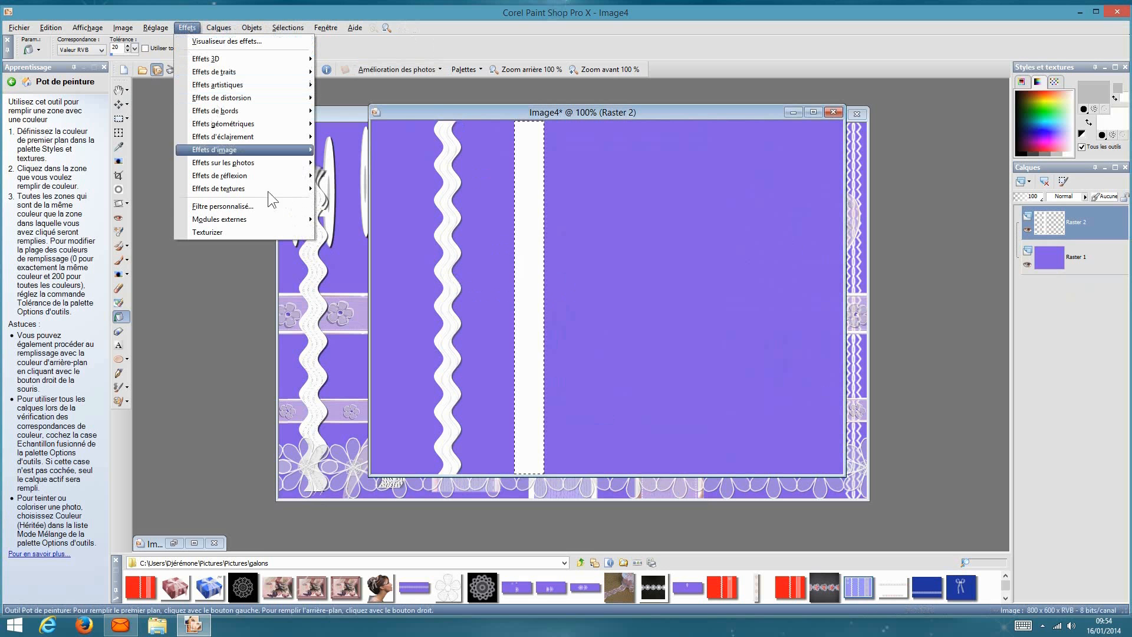
mouse_move(288, 219)
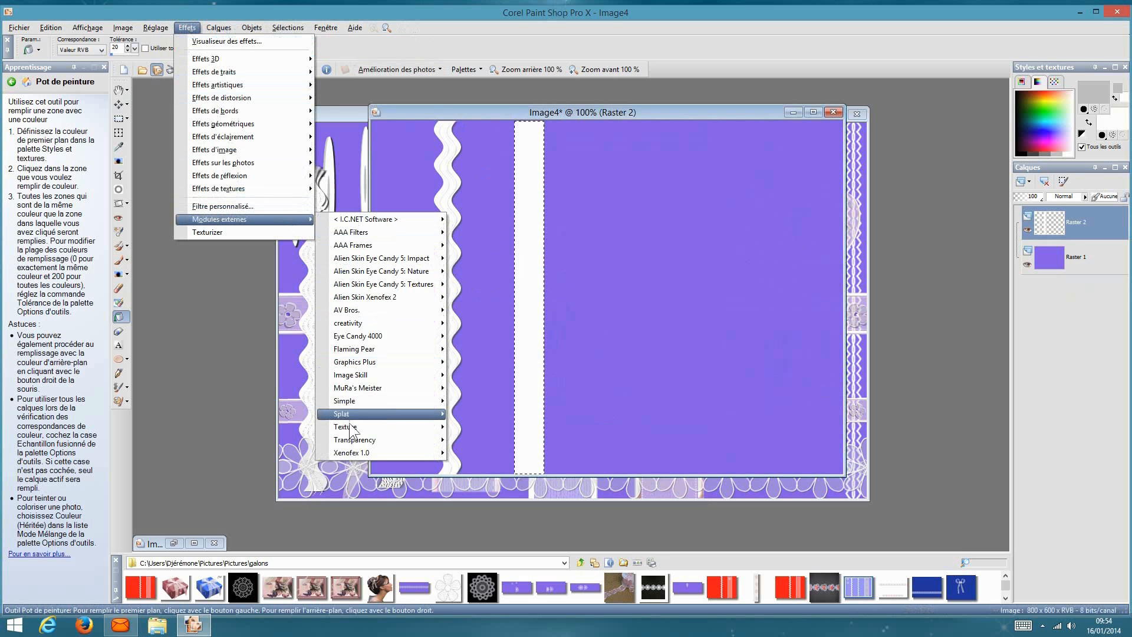
mouse_move(361, 440)
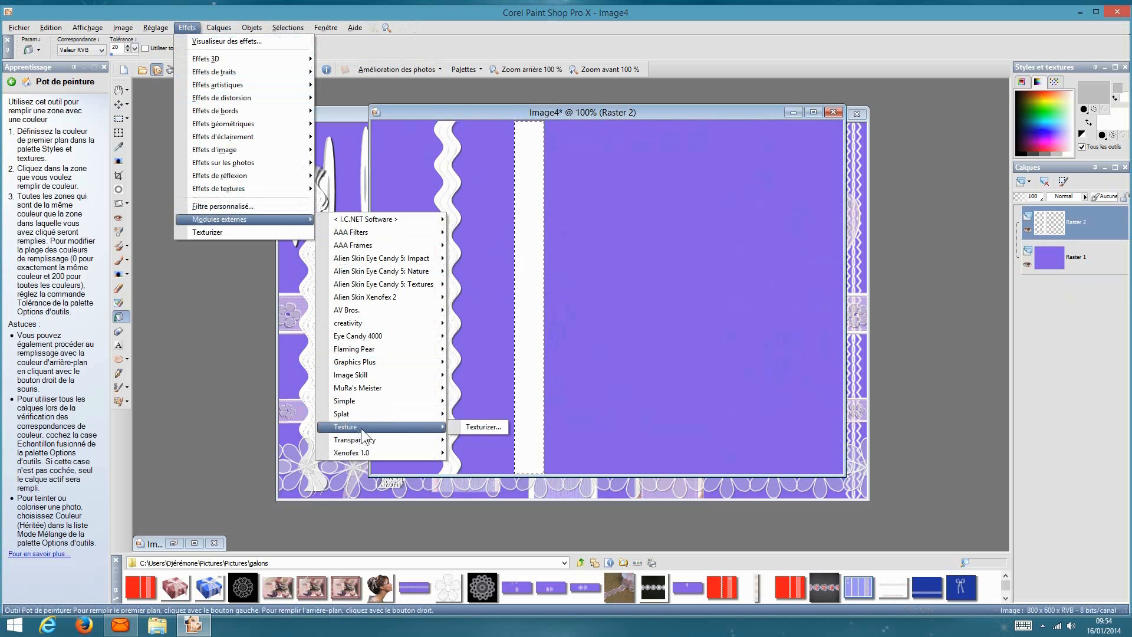
click(497, 427)
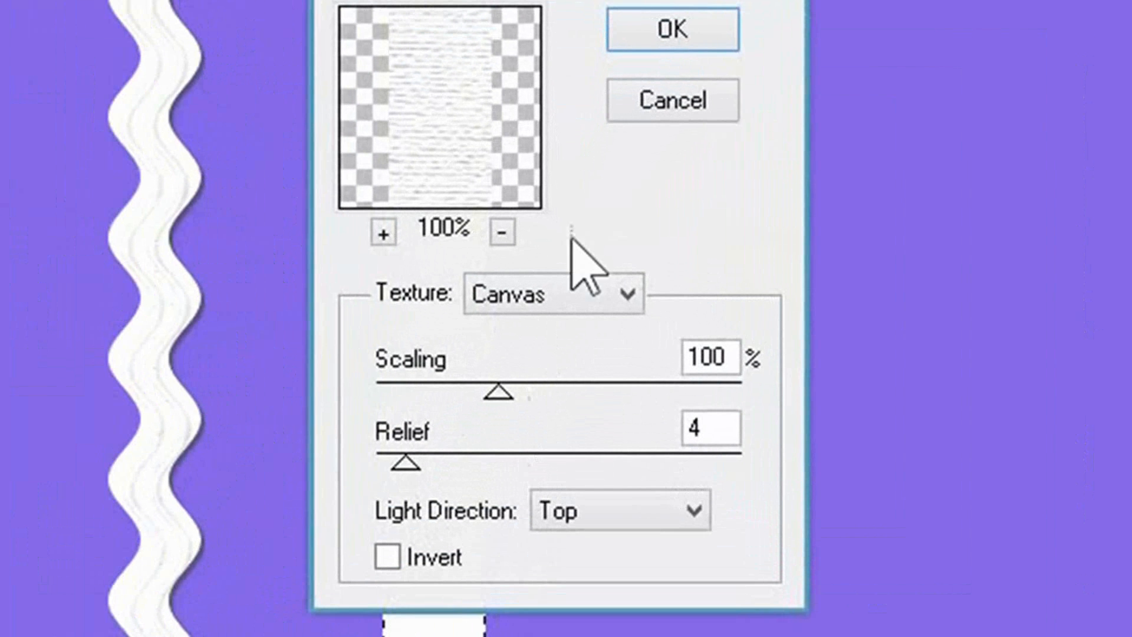
click(696, 27)
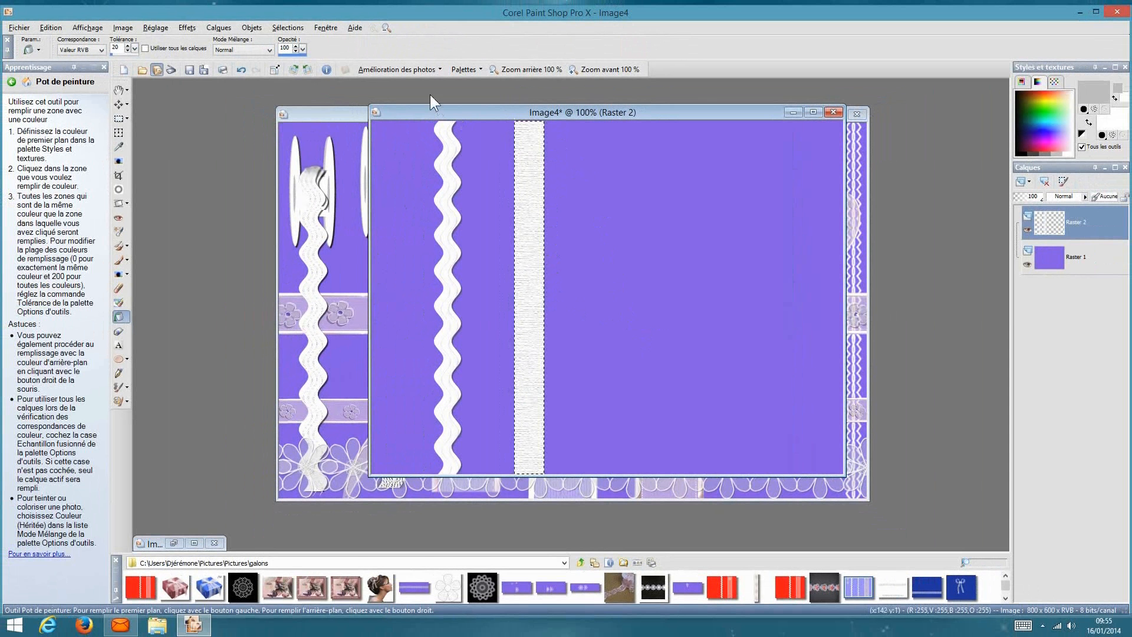
click(190, 25)
mouse_move(221, 96)
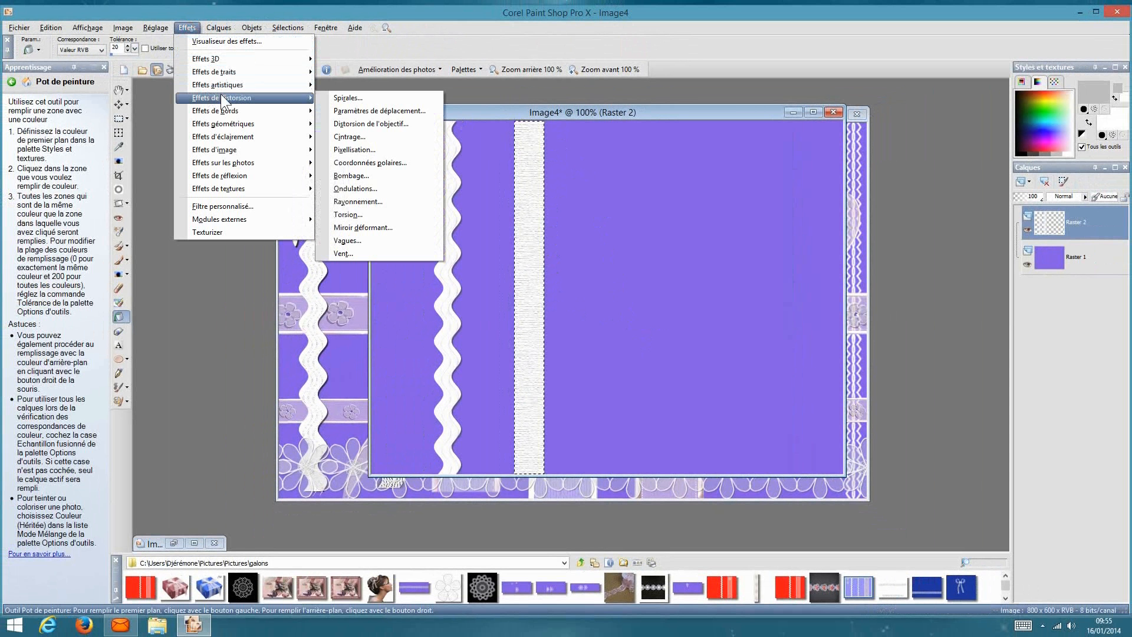
click(416, 240)
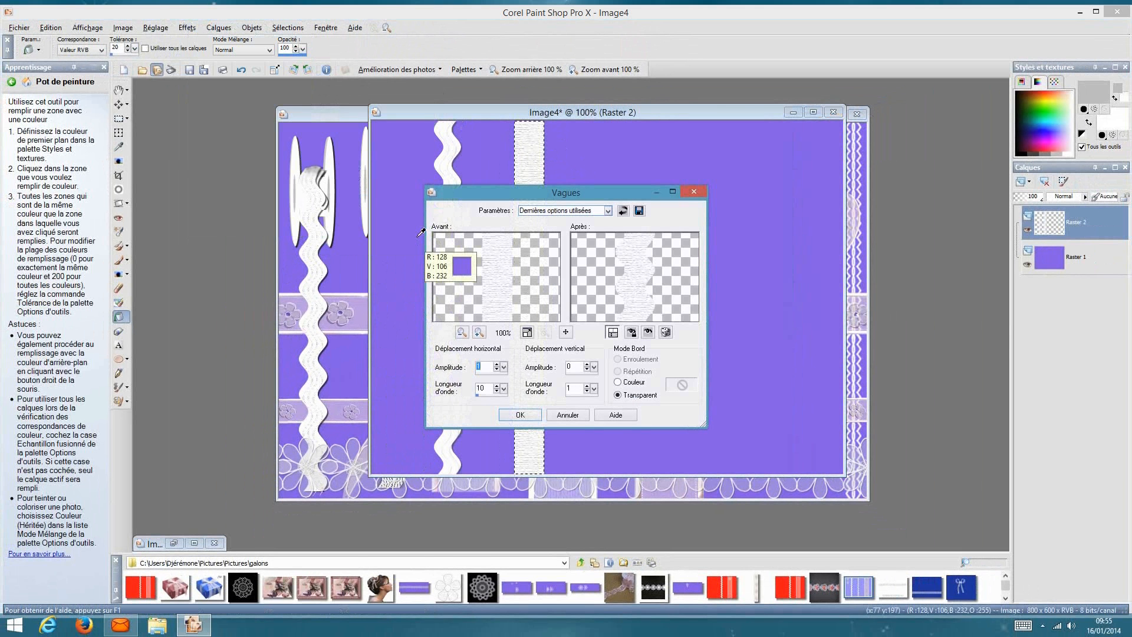
click(691, 192)
- Deselect the textured straight strip
click(288, 28)
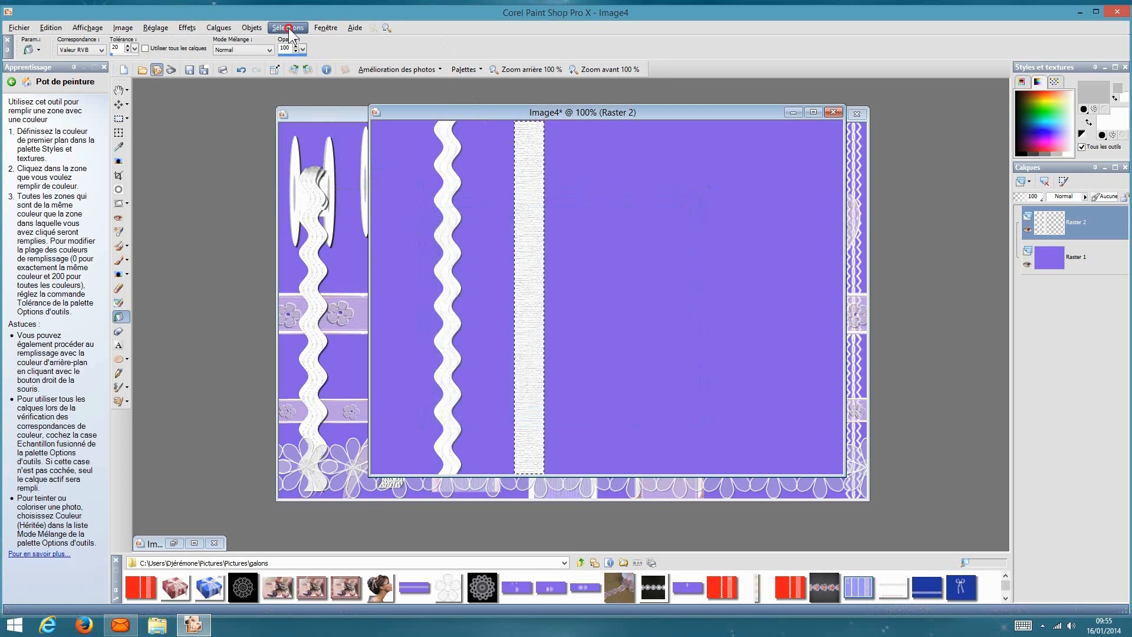
click(313, 53)
- Try the Vagues distortion with horizontal amplitude 1 and wavelength 10 on the layer holding both strips, and undo it
click(188, 28)
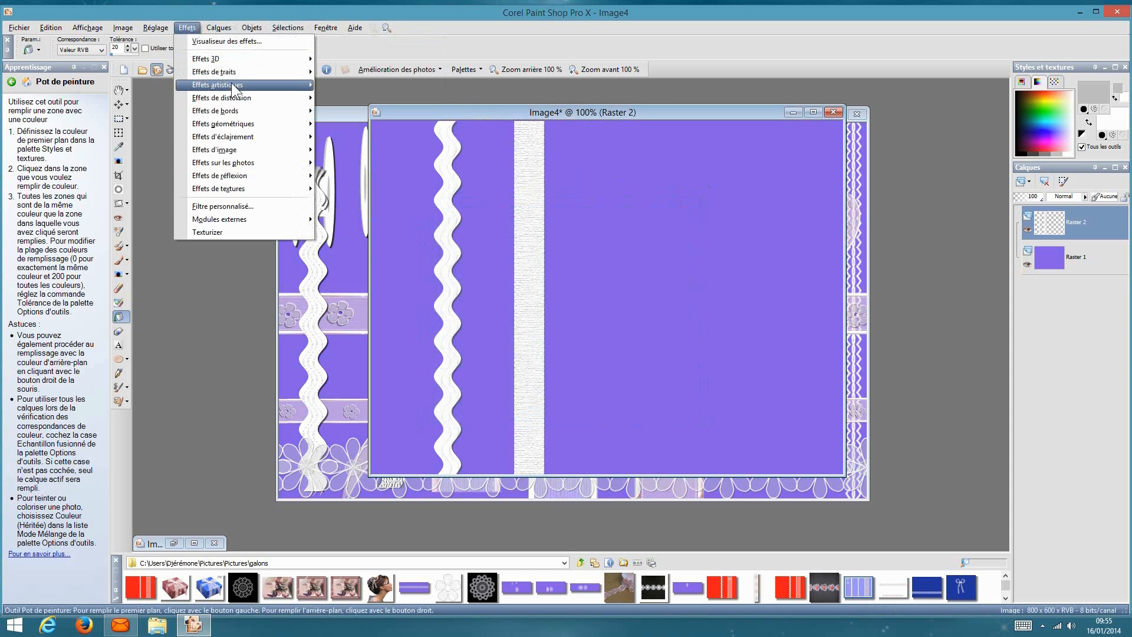
mouse_move(246, 97)
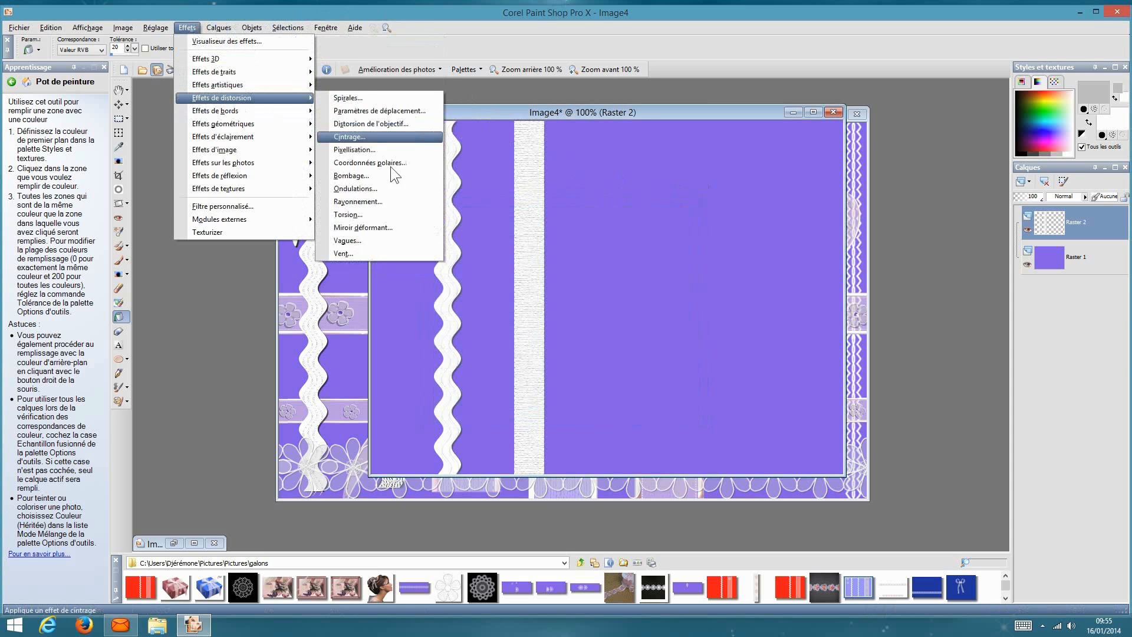
click(383, 239)
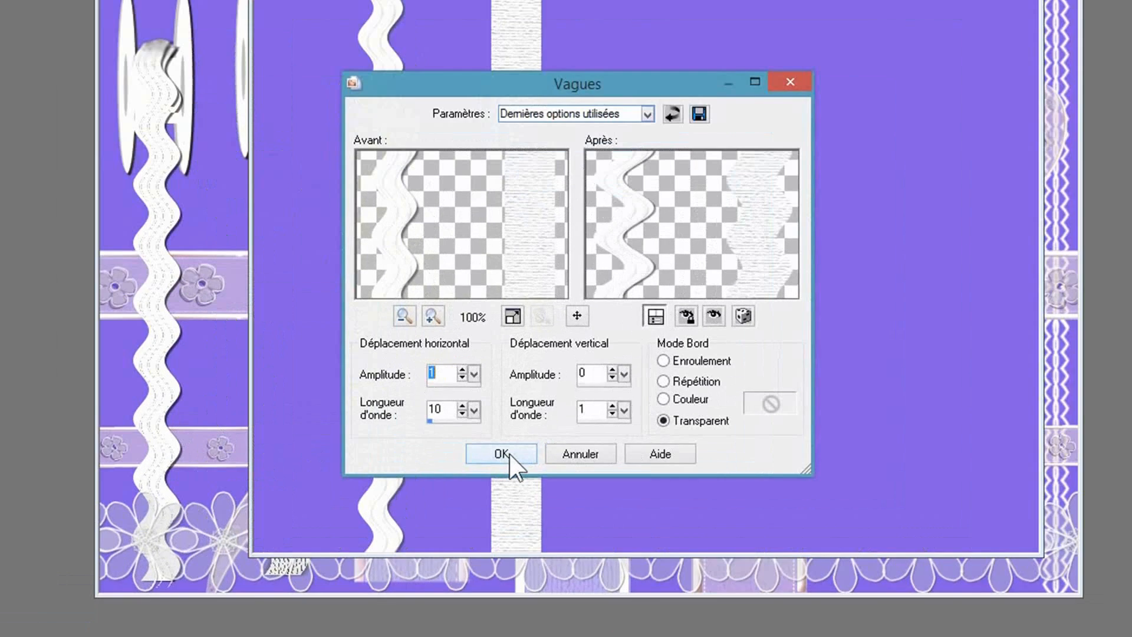
click(521, 415)
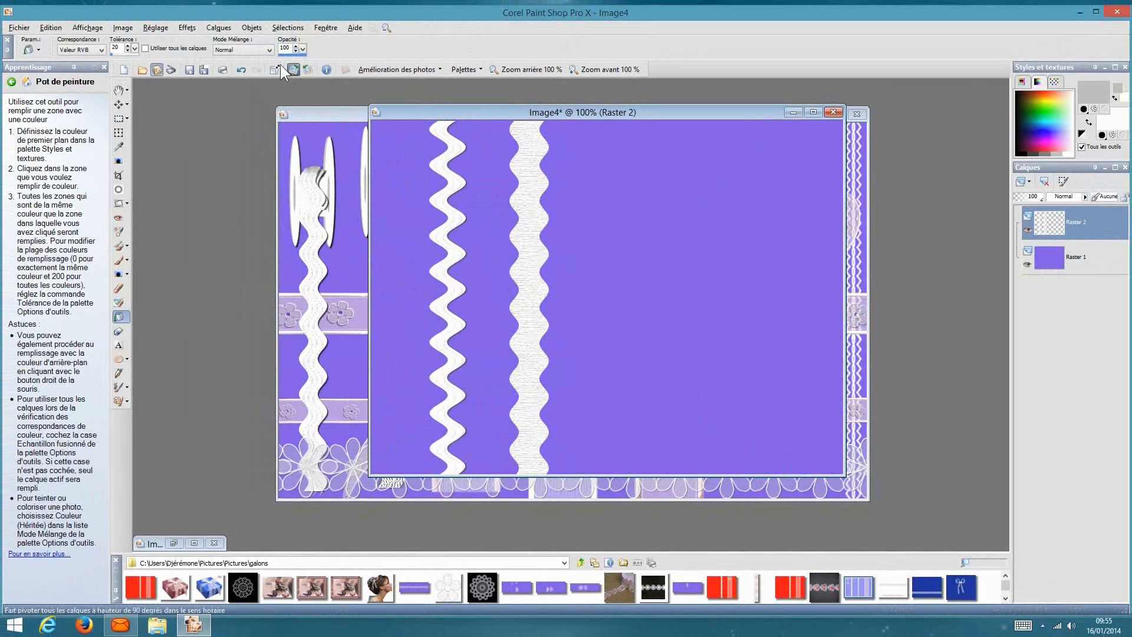
click(239, 70)
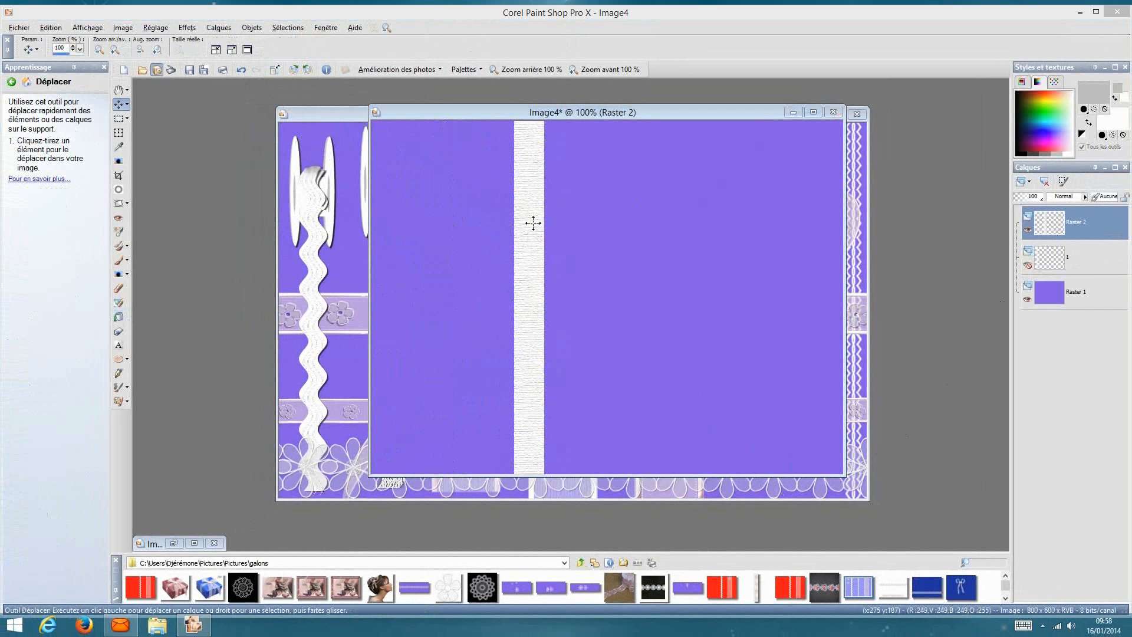
- Apply the Vagues distortion to the textured strip alone on Raster 2: horizontal amplitude 1, wavelength 10, vertical amplitude 0, wavelength 1, transparent edges
click(181, 28)
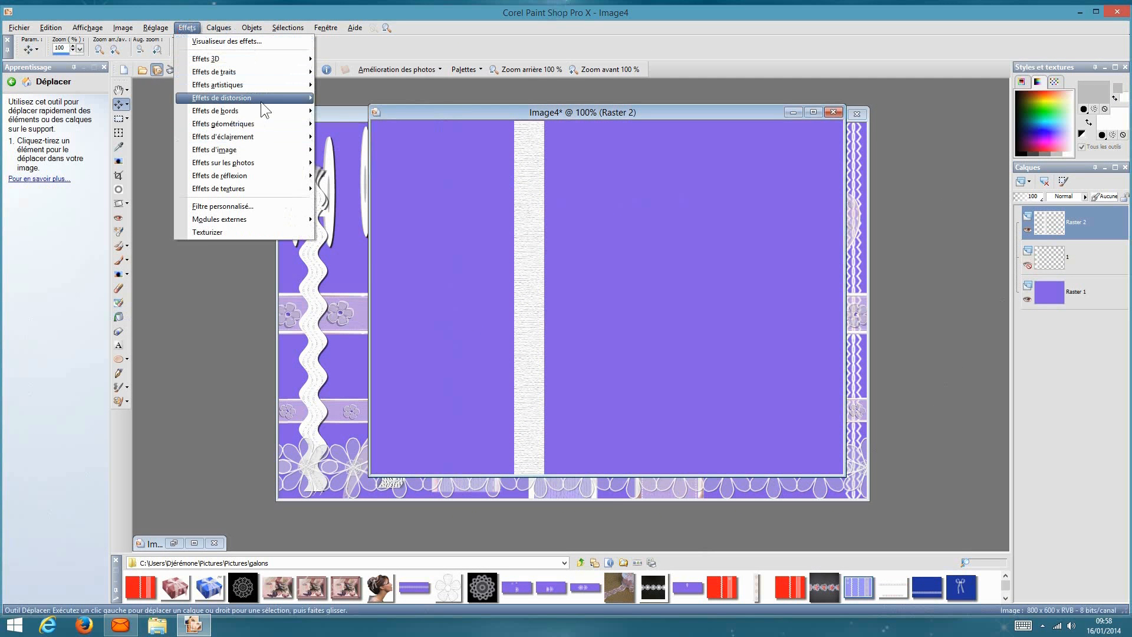
mouse_move(260, 99)
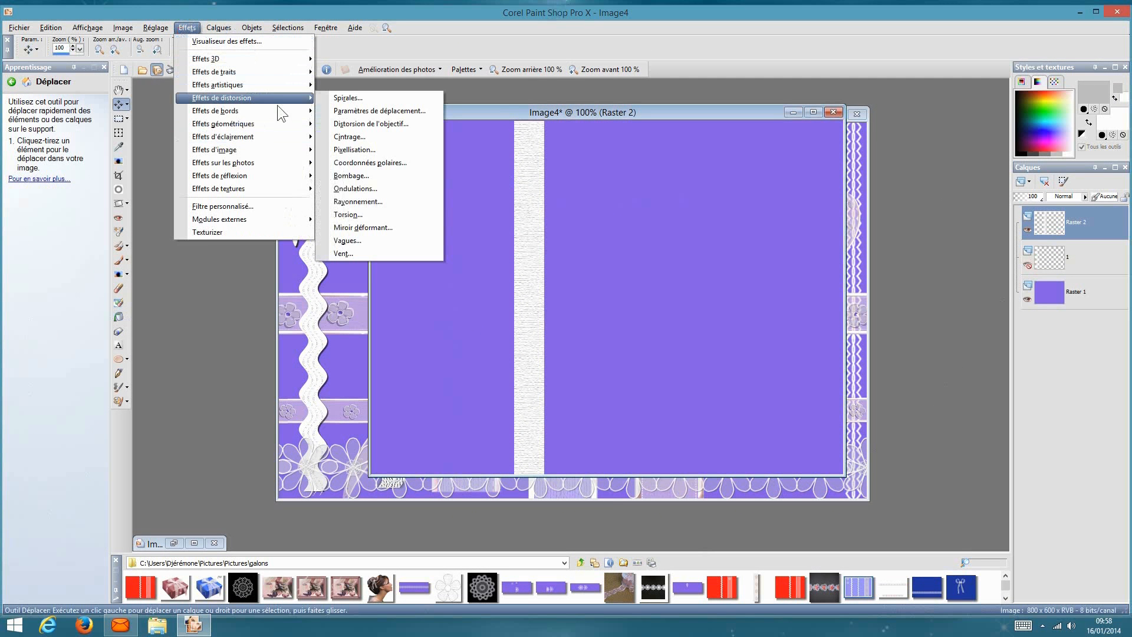
click(388, 241)
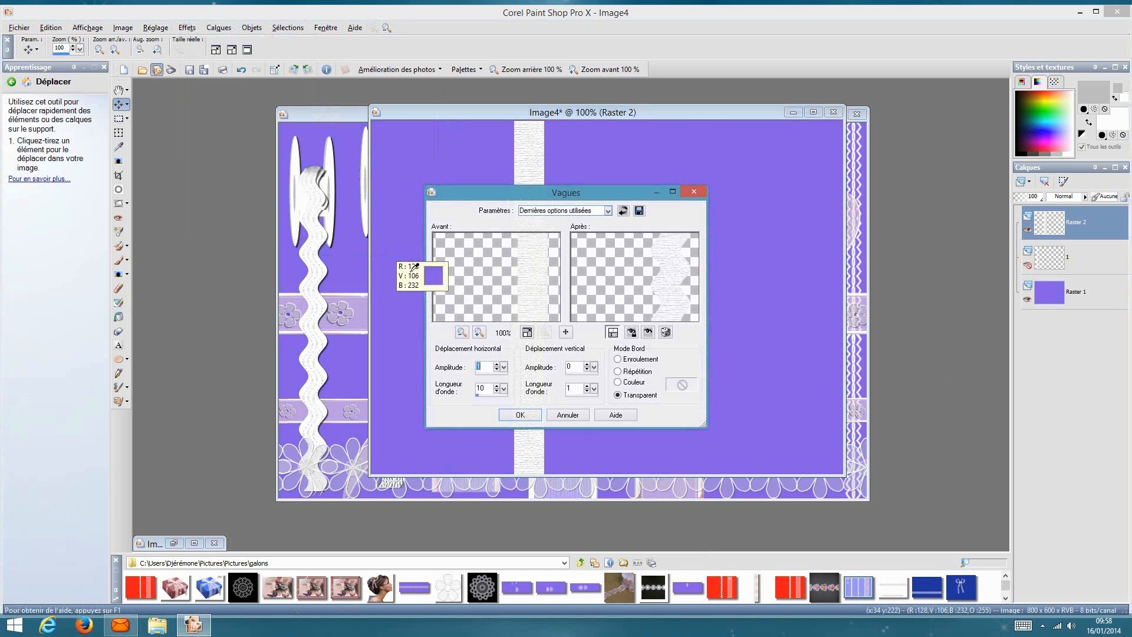
click(536, 415)
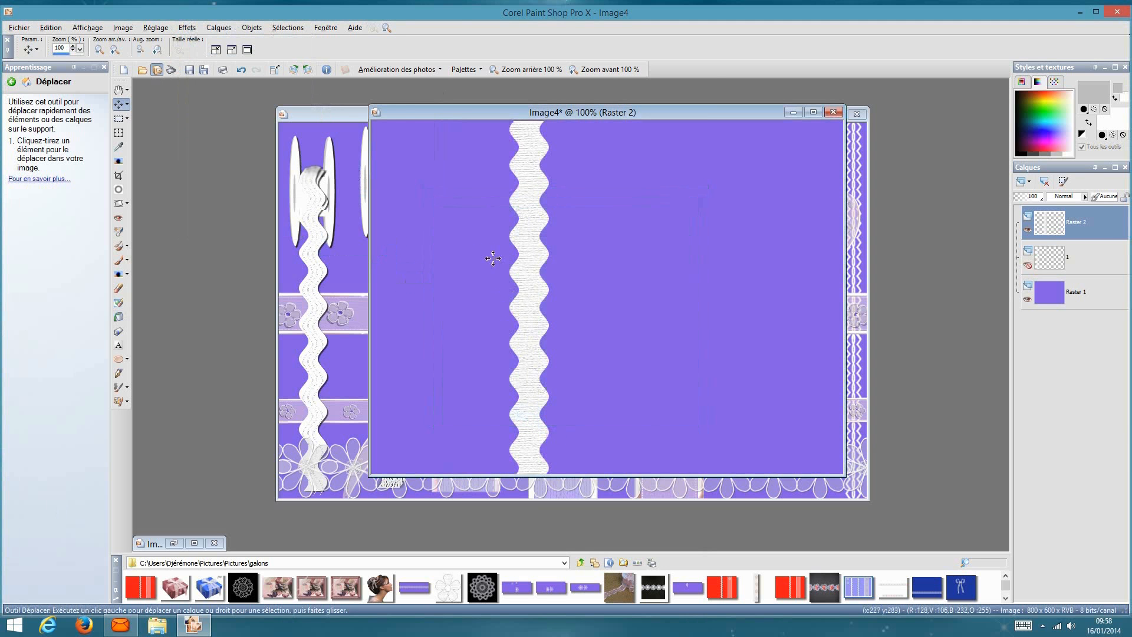
- Add an Ombre portée to the textured wavy strip: horizontal offset 2, opacity 63, blur 2.00 and dark grey colour
click(181, 28)
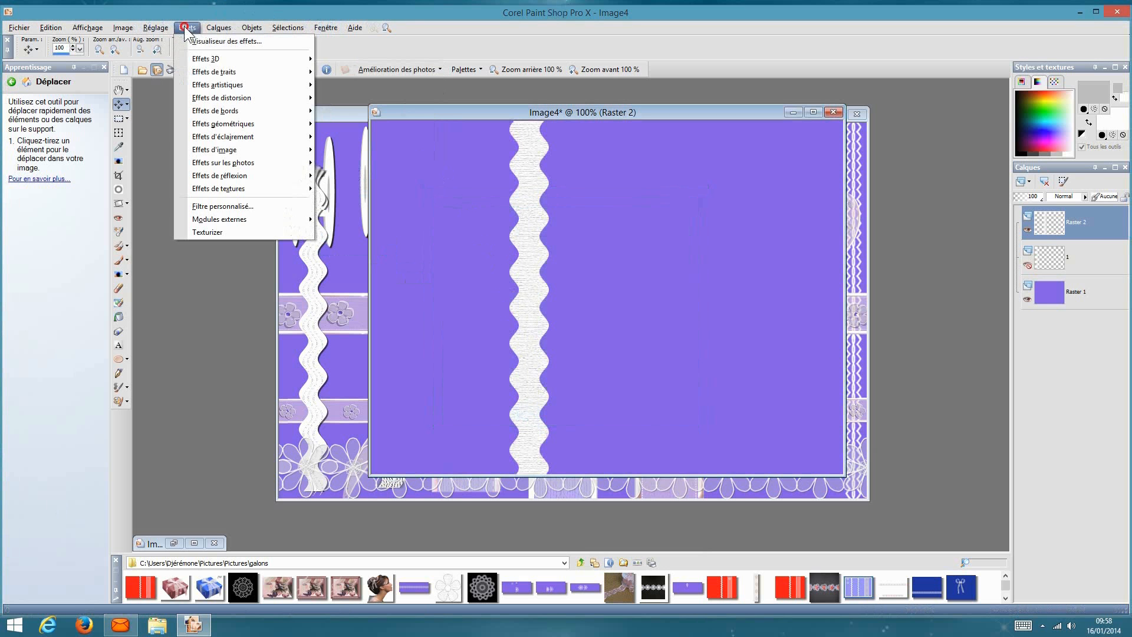
mouse_move(246, 61)
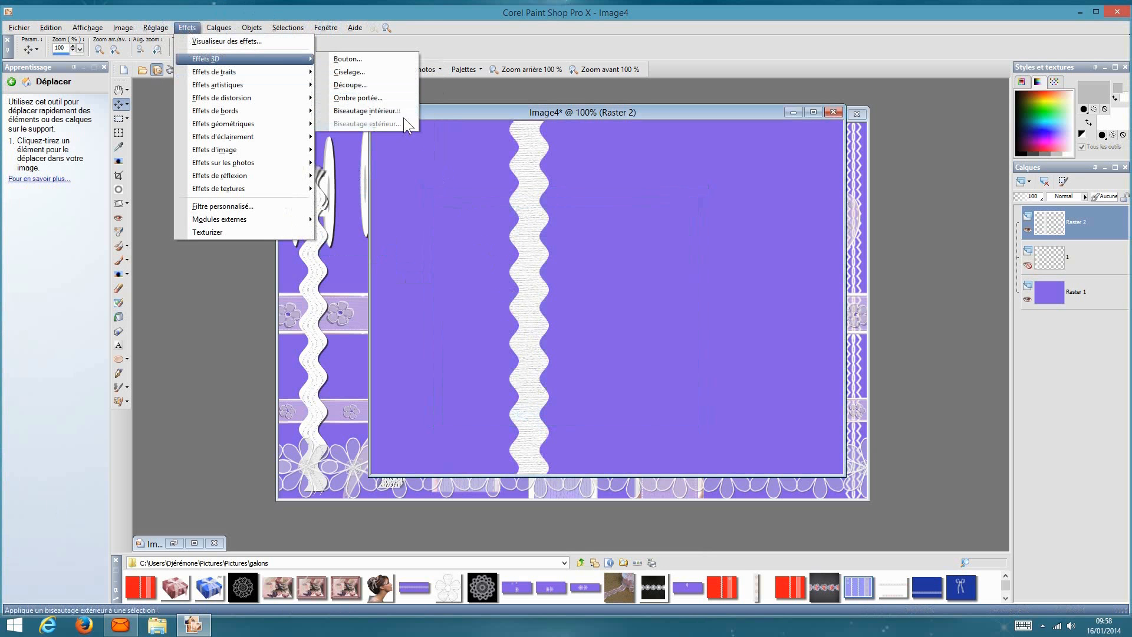
click(401, 96)
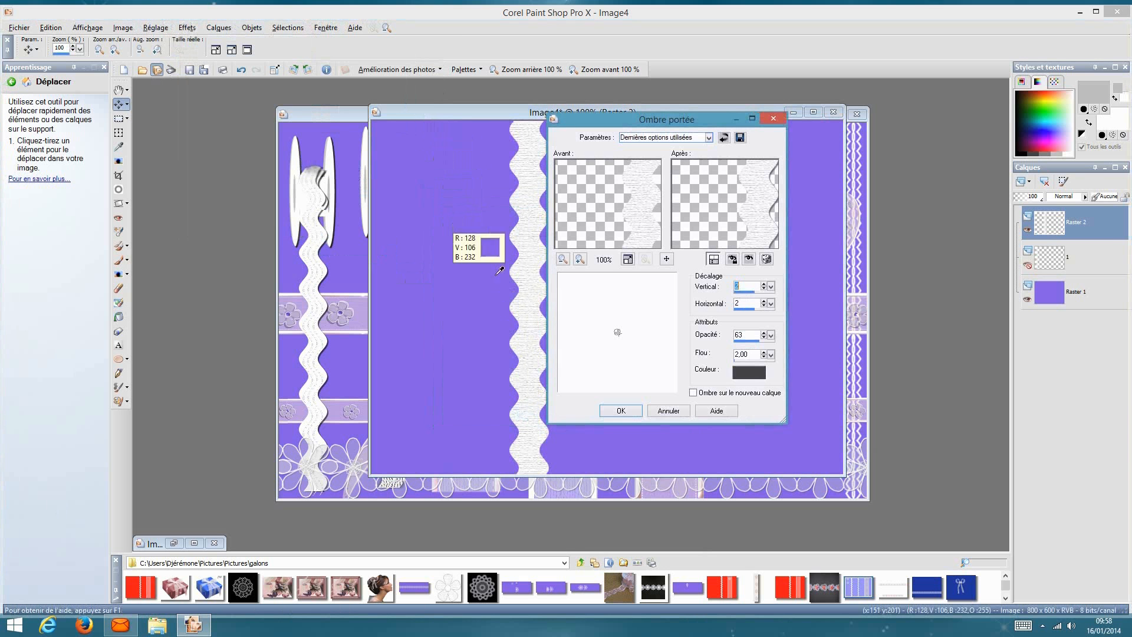
click(637, 410)
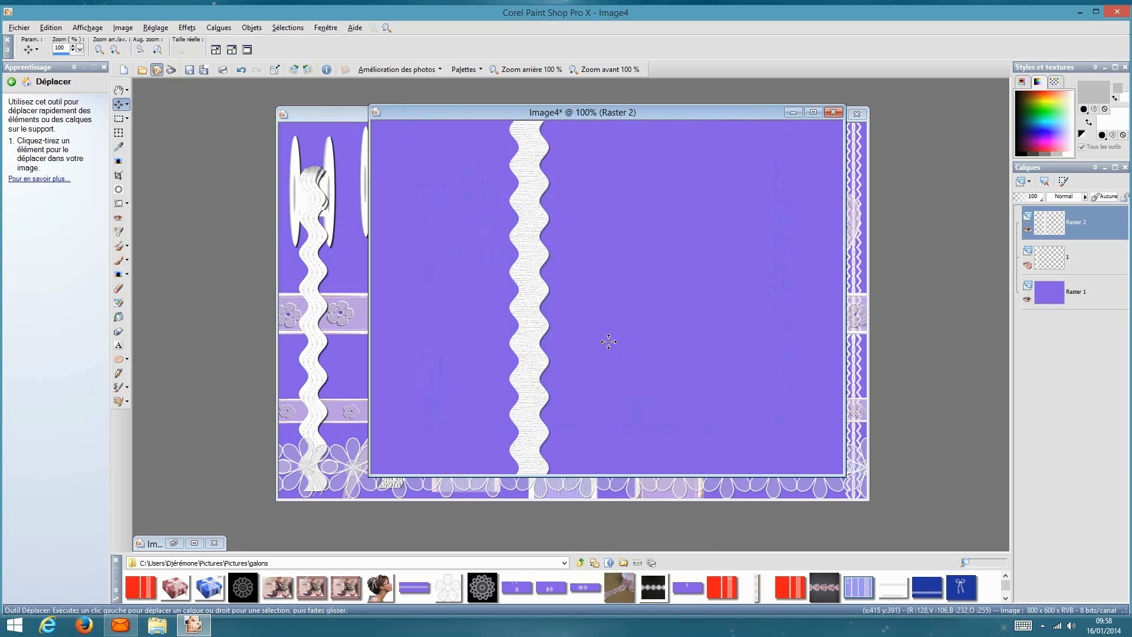
- Apply Biseautage intérieur to the textured wavy strip: width 9, smoothness 36, depth 3, ambience 12, shininess 10, angle 315, intensity 50, height 30
click(186, 28)
mouse_move(254, 58)
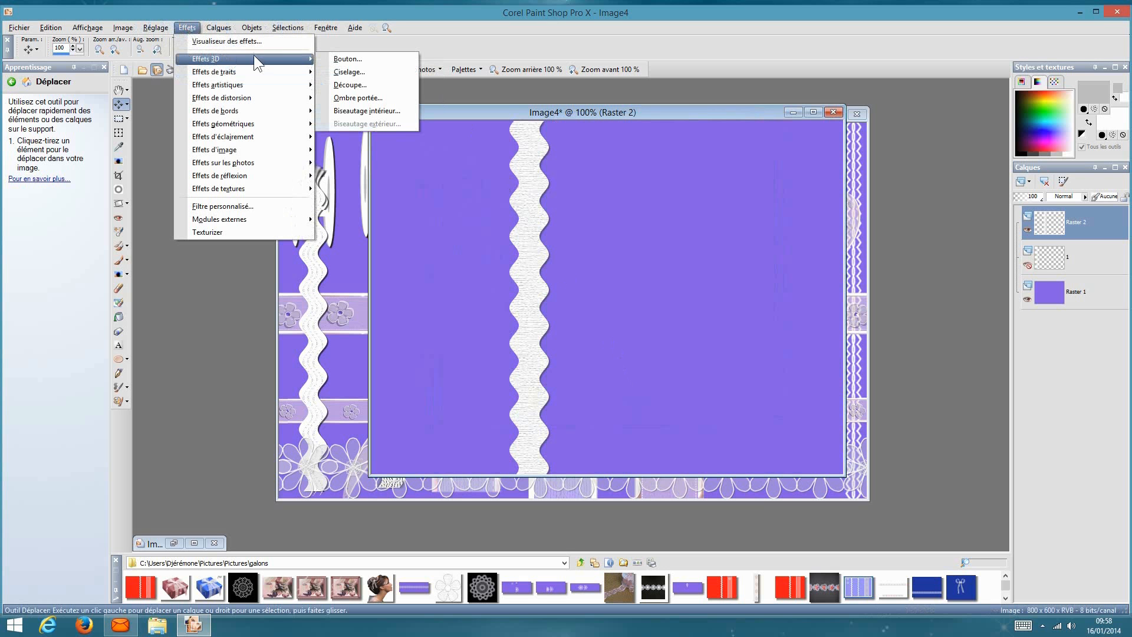
click(356, 109)
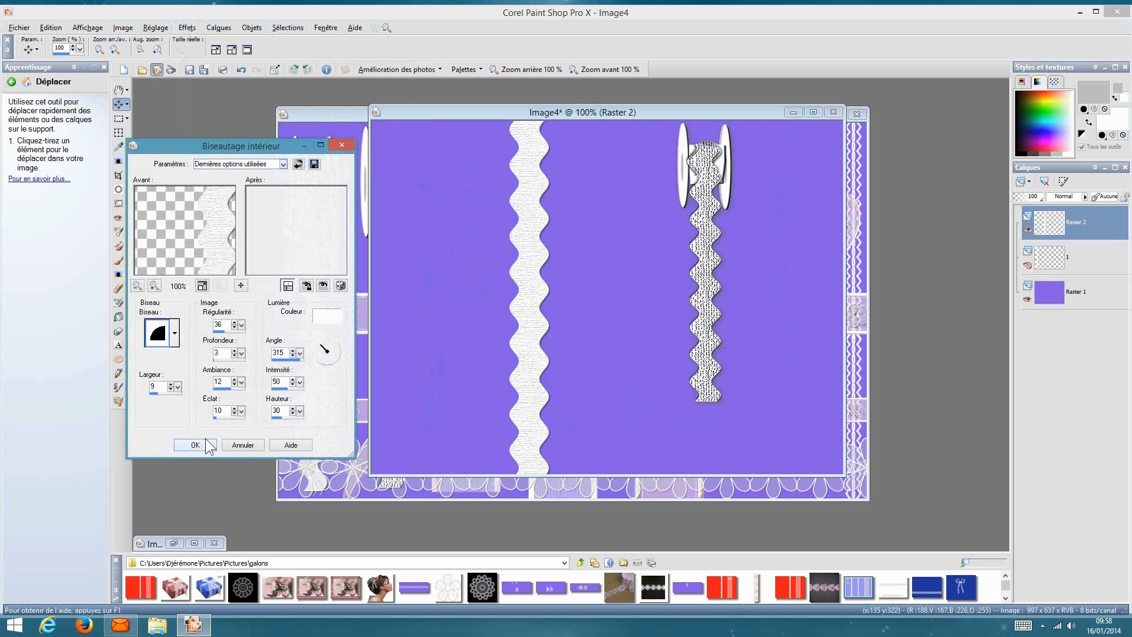
click(202, 443)
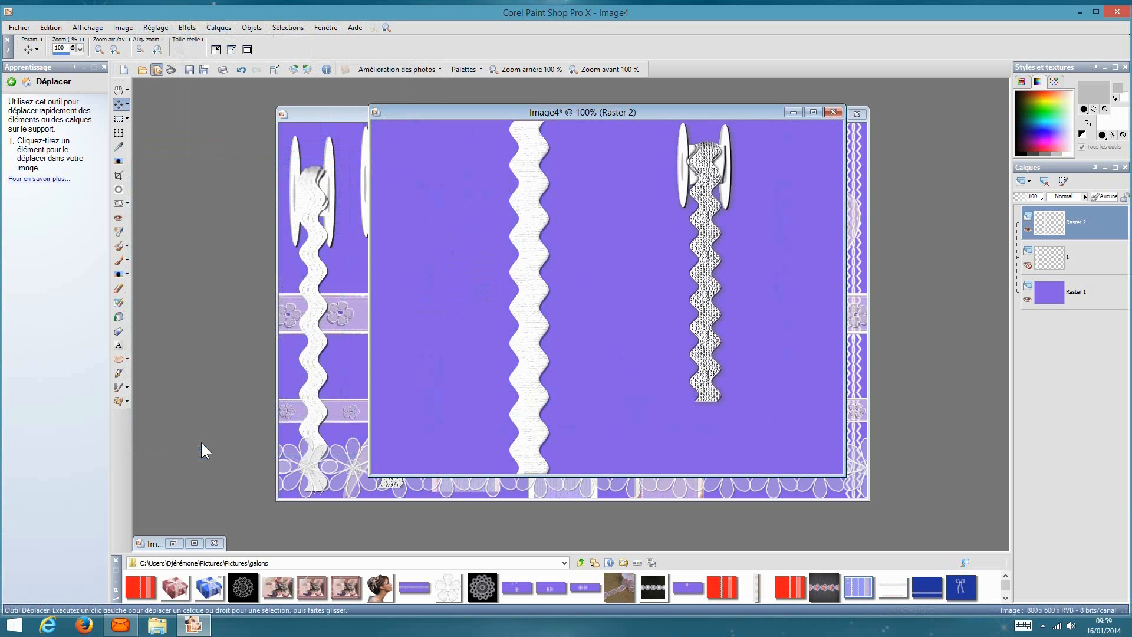
- Fill a tall rectangular selection beside the two wavy strips with white on Raster 2, and lower the layer's opacity to 28
click(342, 419)
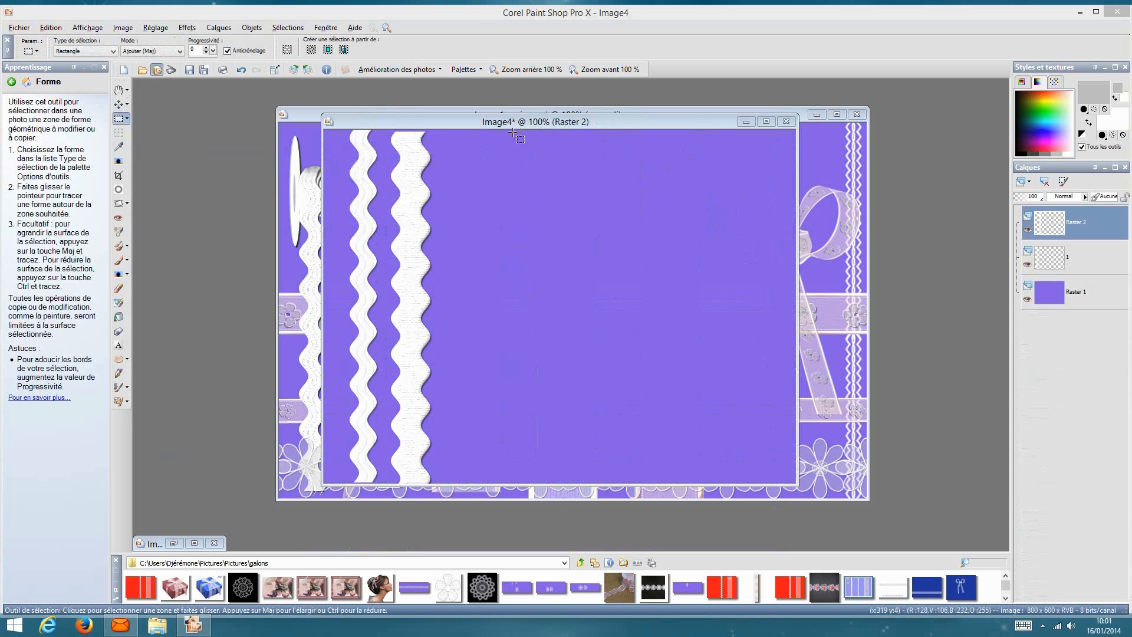
drag(513, 133, 591, 482)
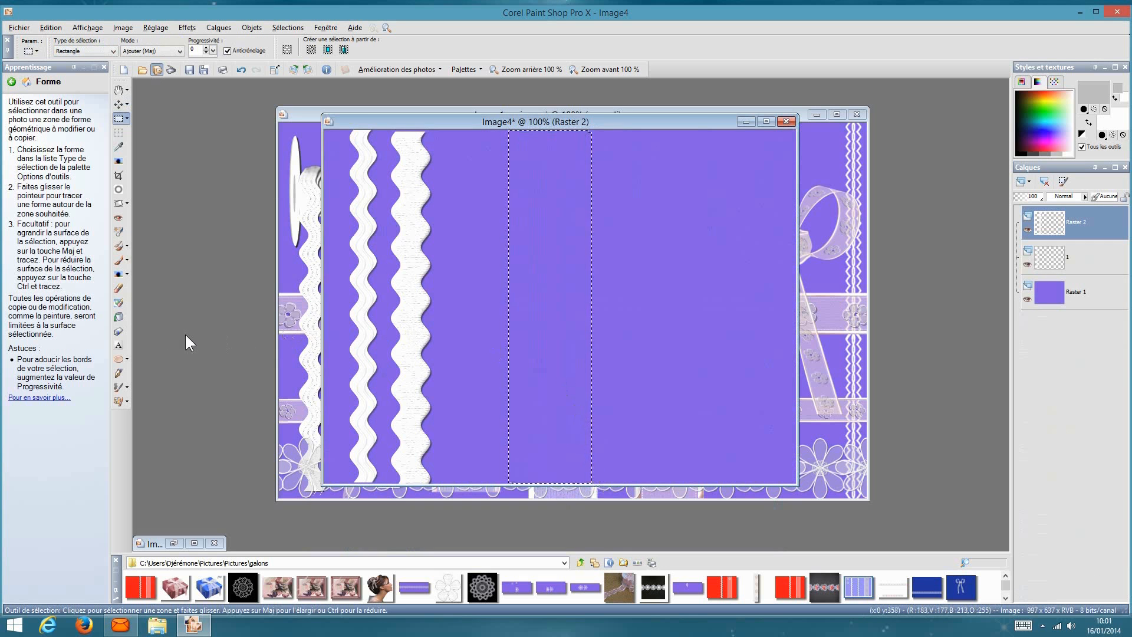
click(118, 316)
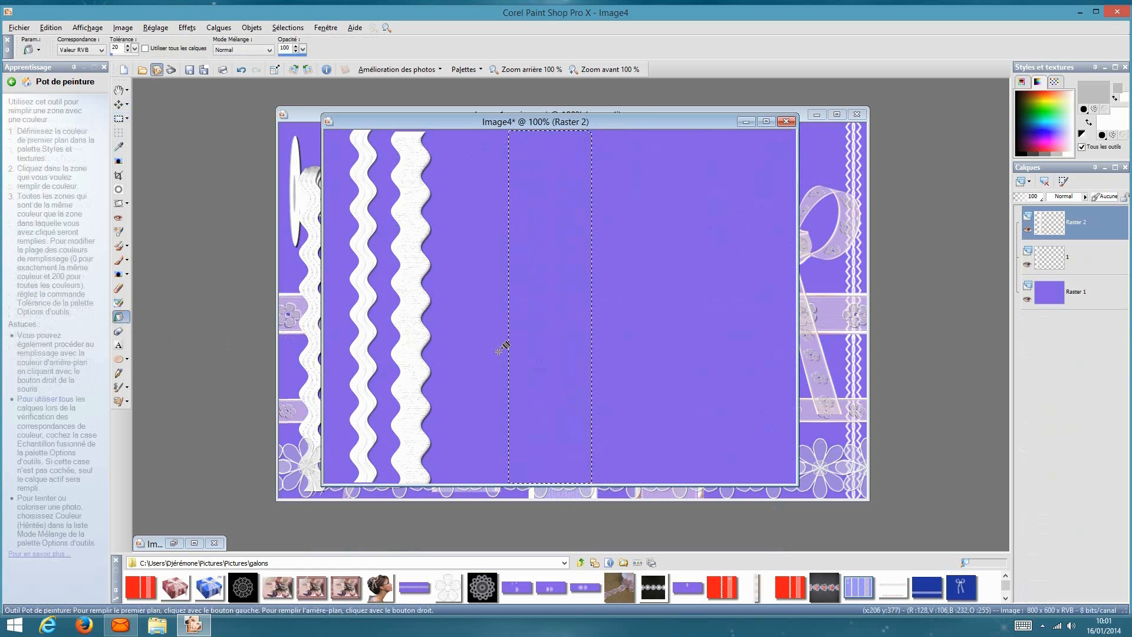
click(547, 326)
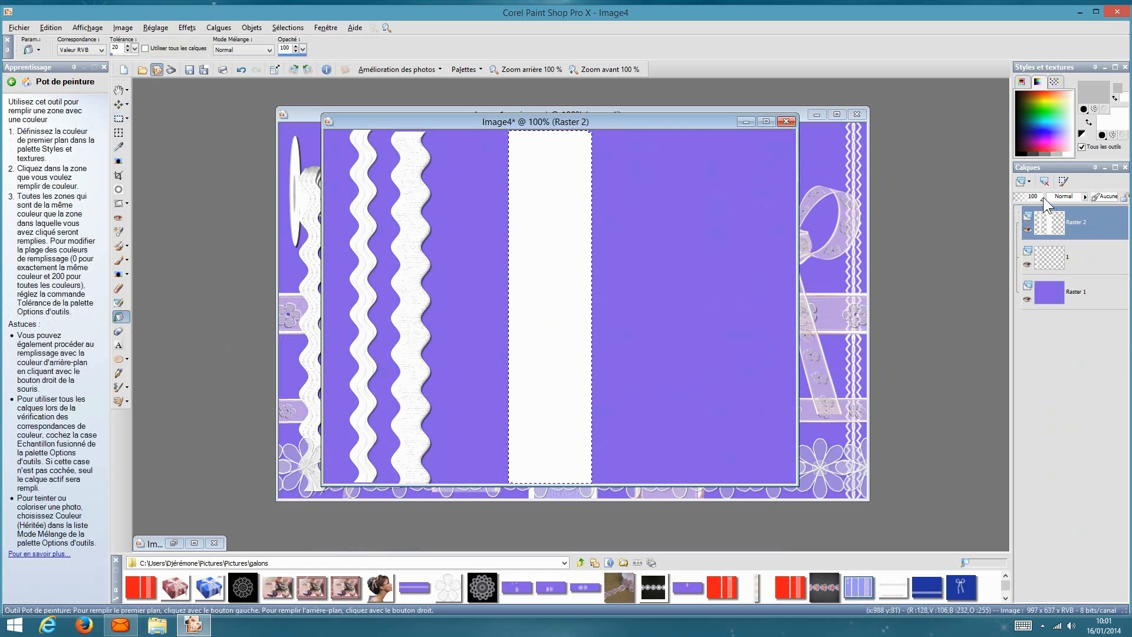
drag(1041, 198, 1022, 205)
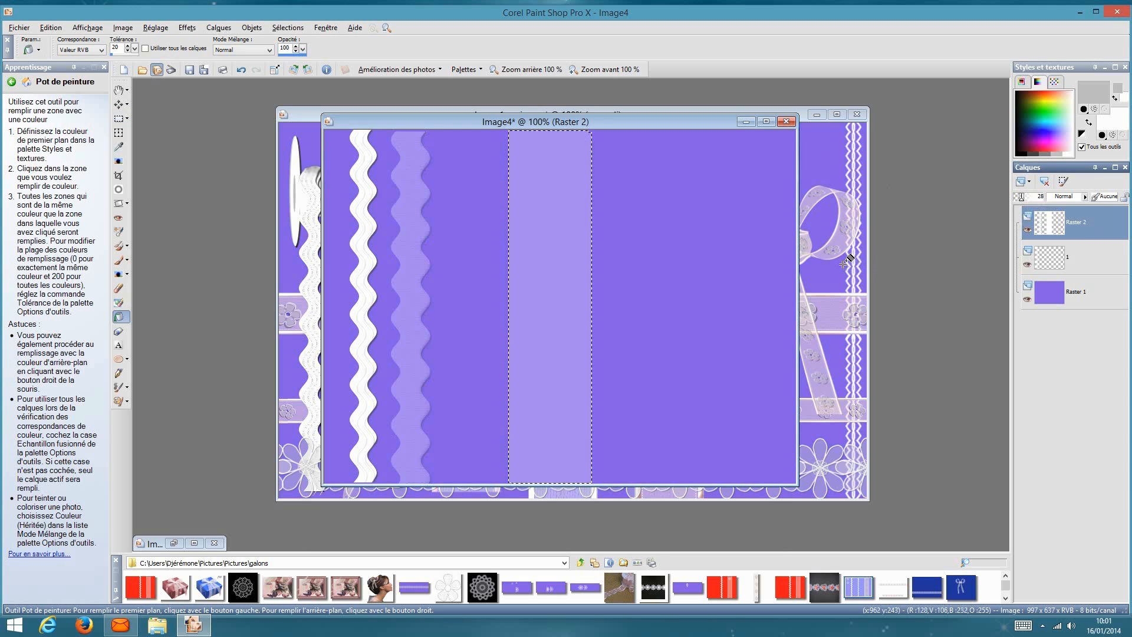
- Apply the Texturizer to the selected strip with Canvas texture, scaling 100%, relief 4 and light from Top, and sharpen it with Accentuer
click(187, 29)
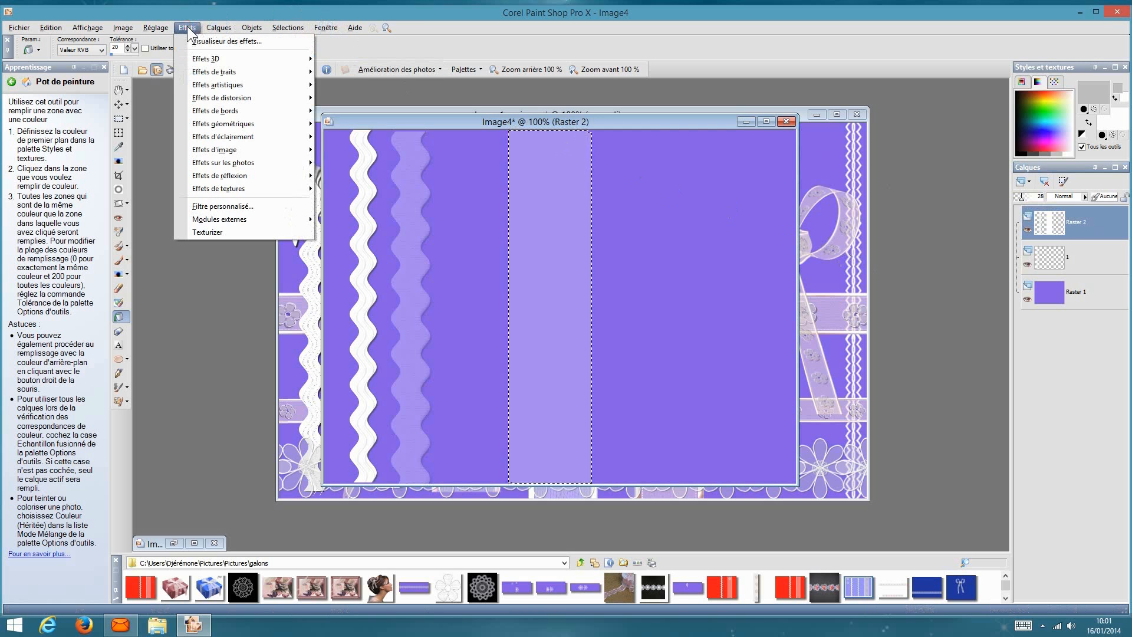
click(234, 231)
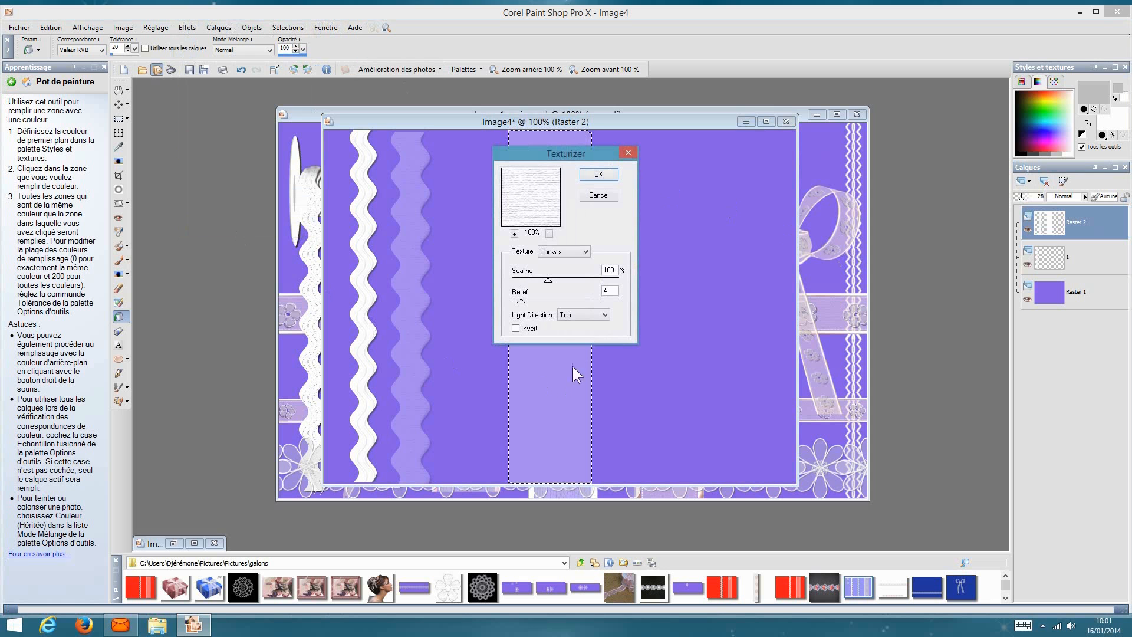
click(606, 175)
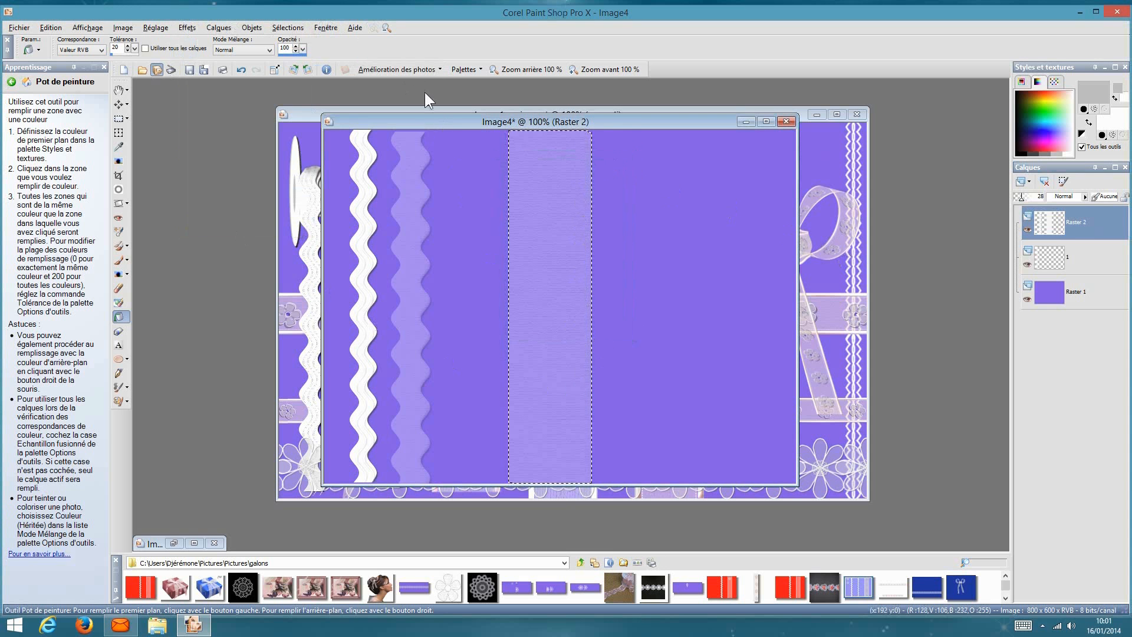
click(156, 27)
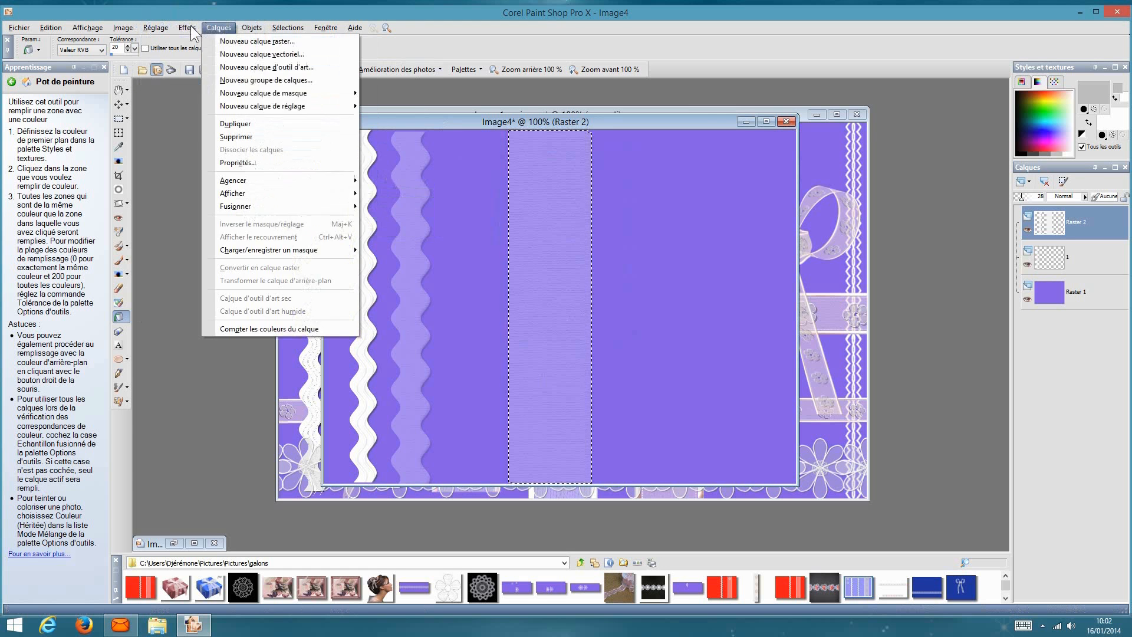
mouse_move(188, 26)
mouse_move(220, 111)
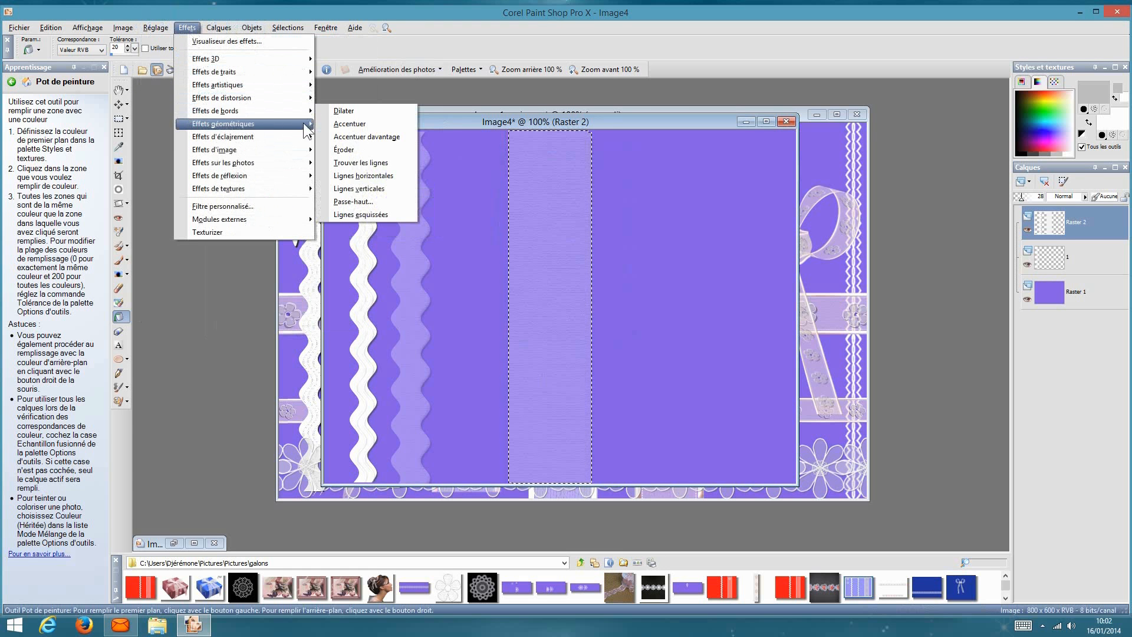
click(369, 125)
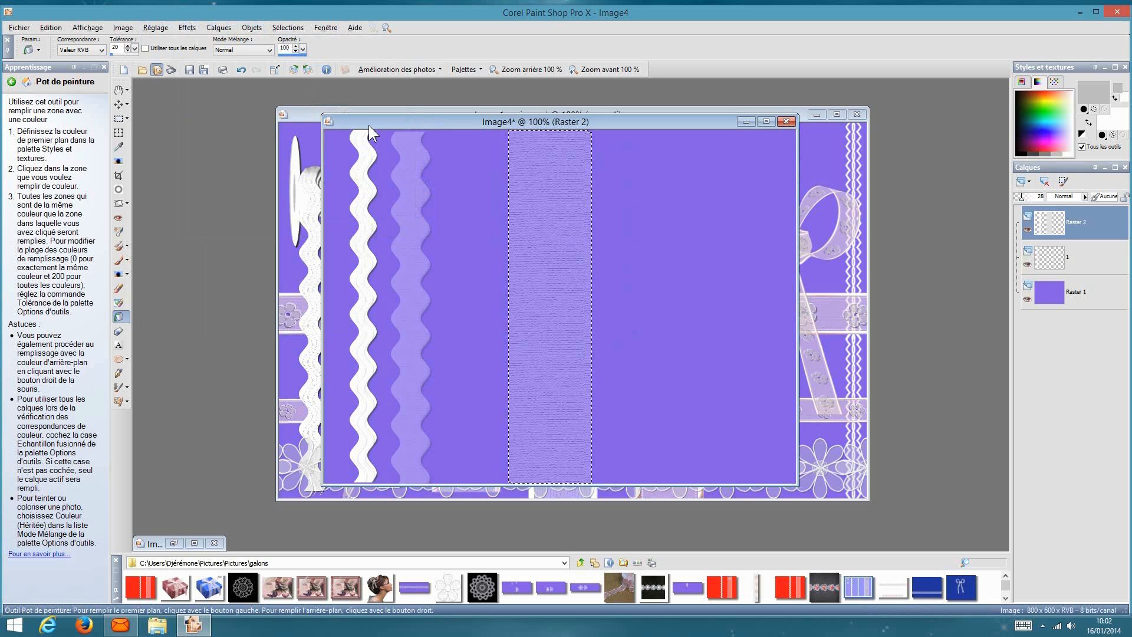
- Replace the current selection with a narrow full-height rectangular band along the left edge of the translucent strip
key(ctrl+d)
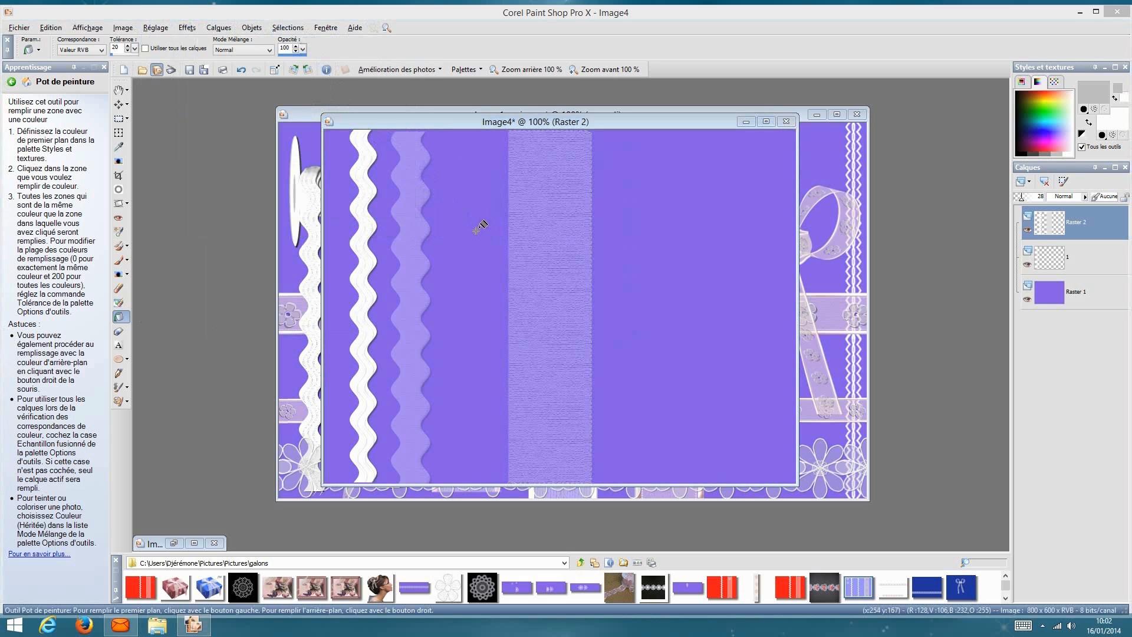
click(128, 117)
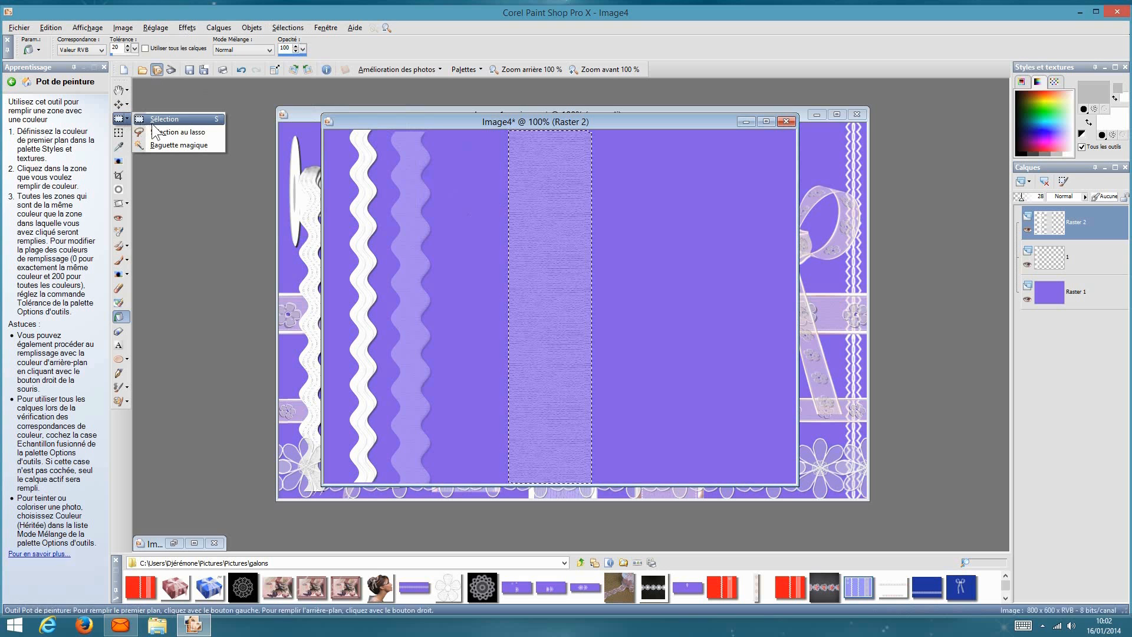
click(196, 117)
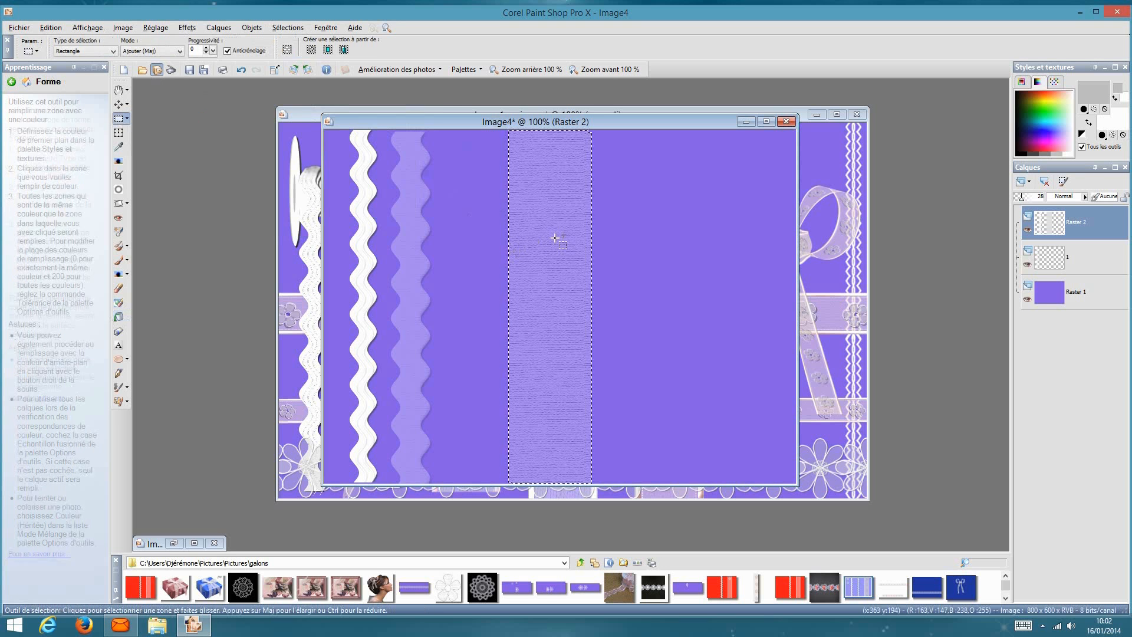
click(299, 26)
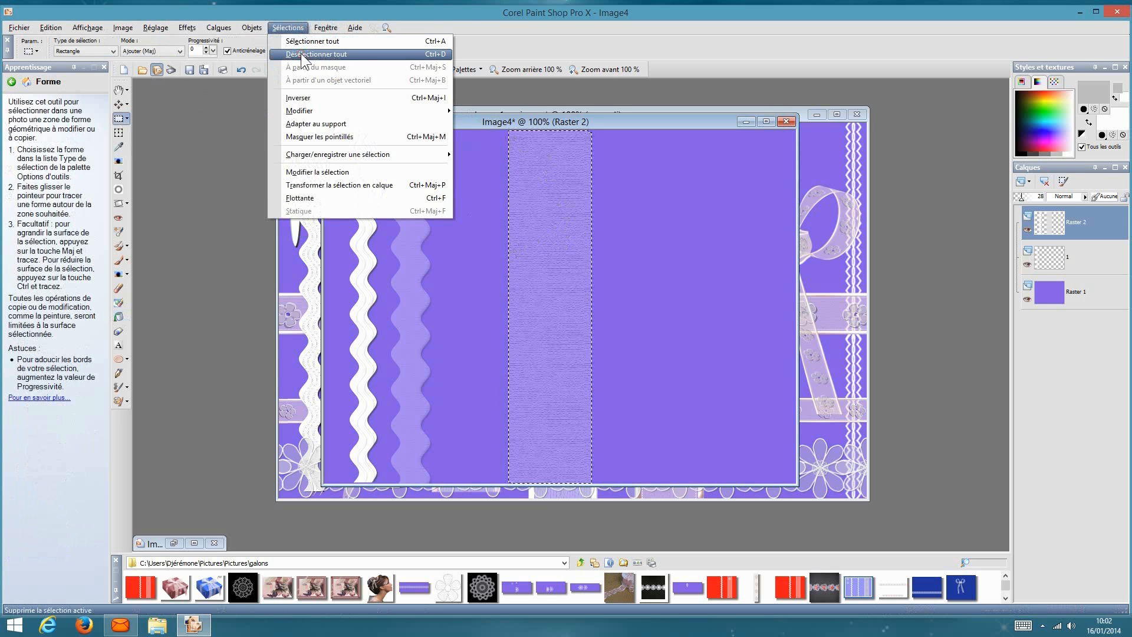
click(300, 54)
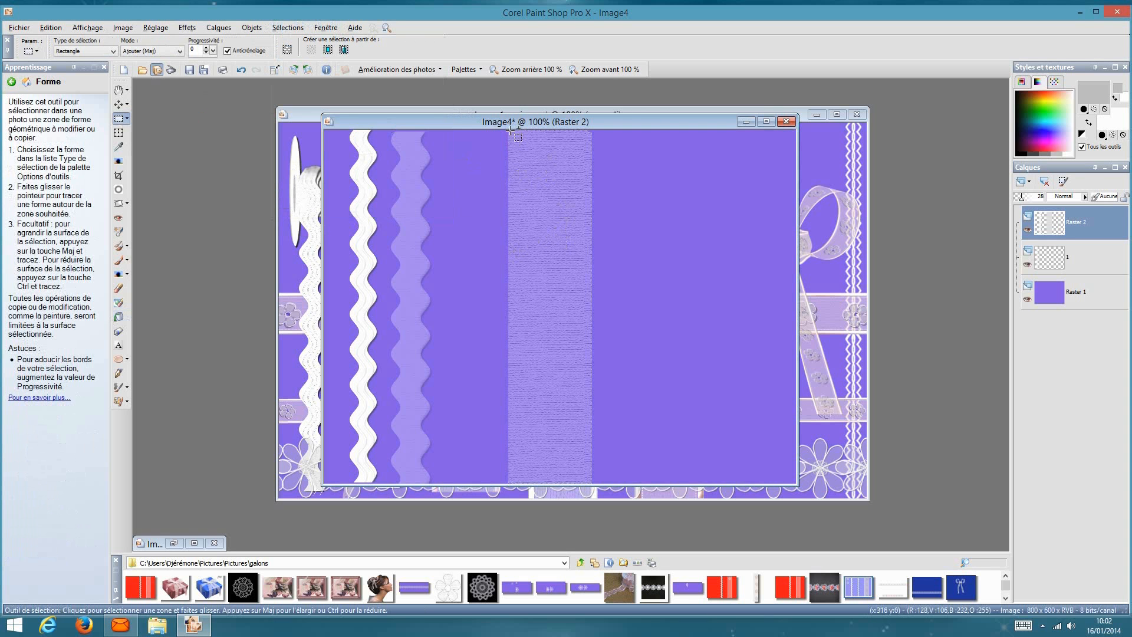
drag(509, 130, 513, 483)
- Add a new raster layer with the default settings and fill the narrow selection on it with light pink #ffc0c0
click(217, 27)
click(229, 41)
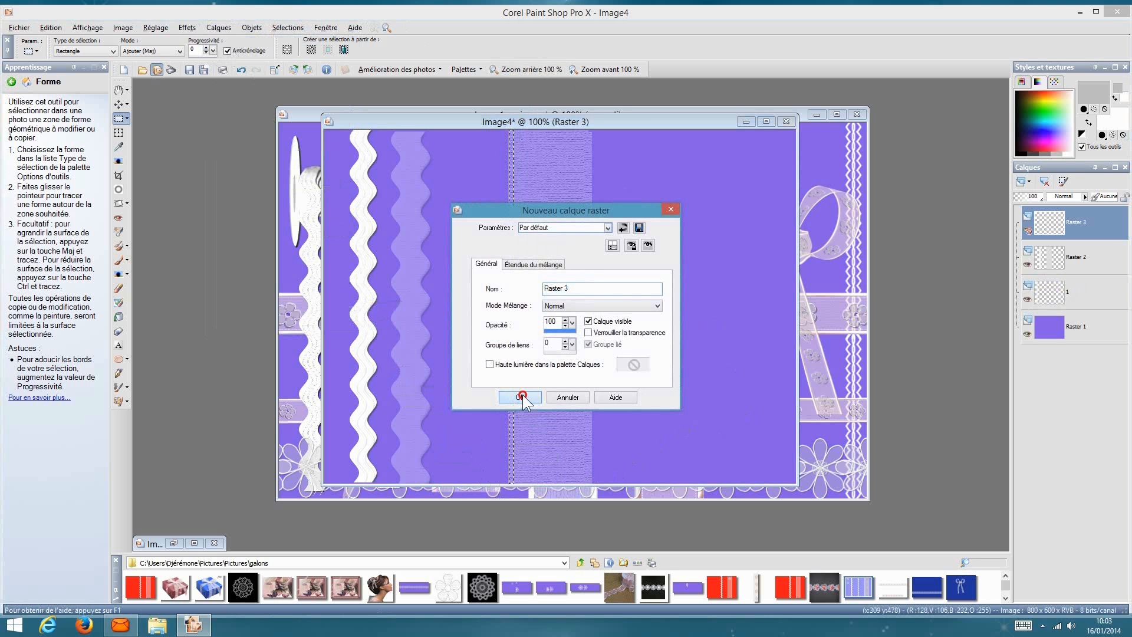
click(521, 396)
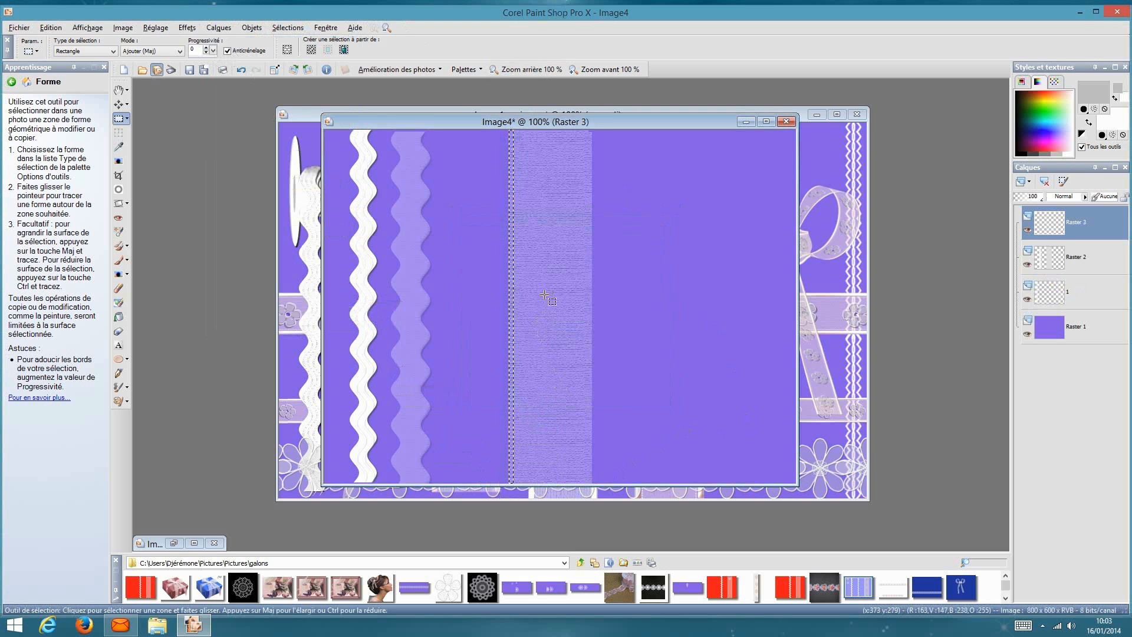
click(1100, 123)
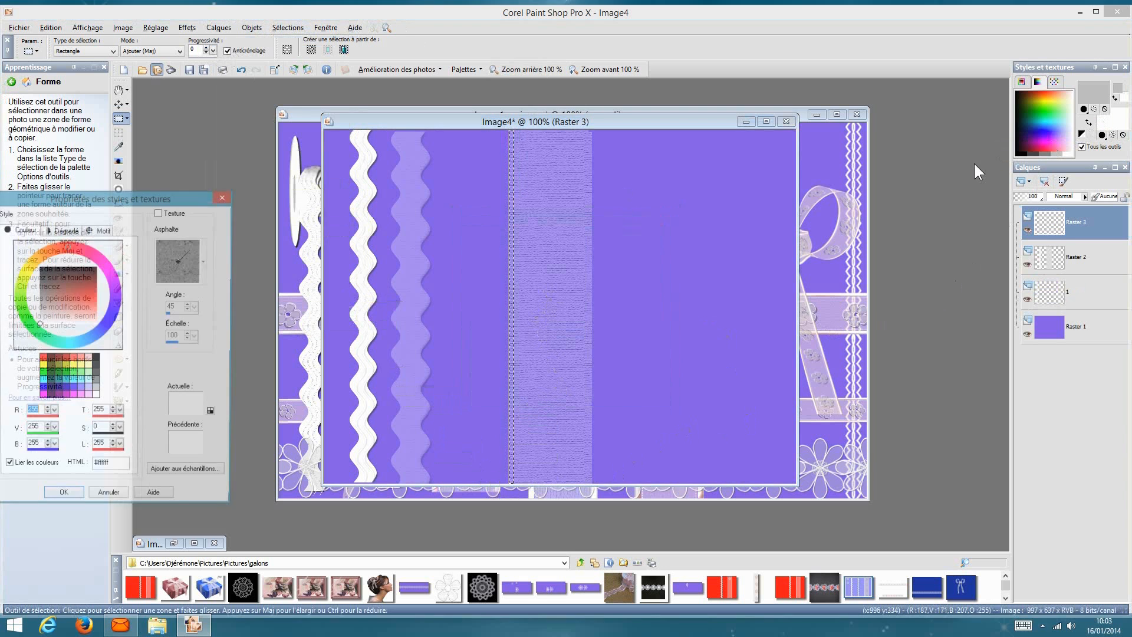
click(90, 357)
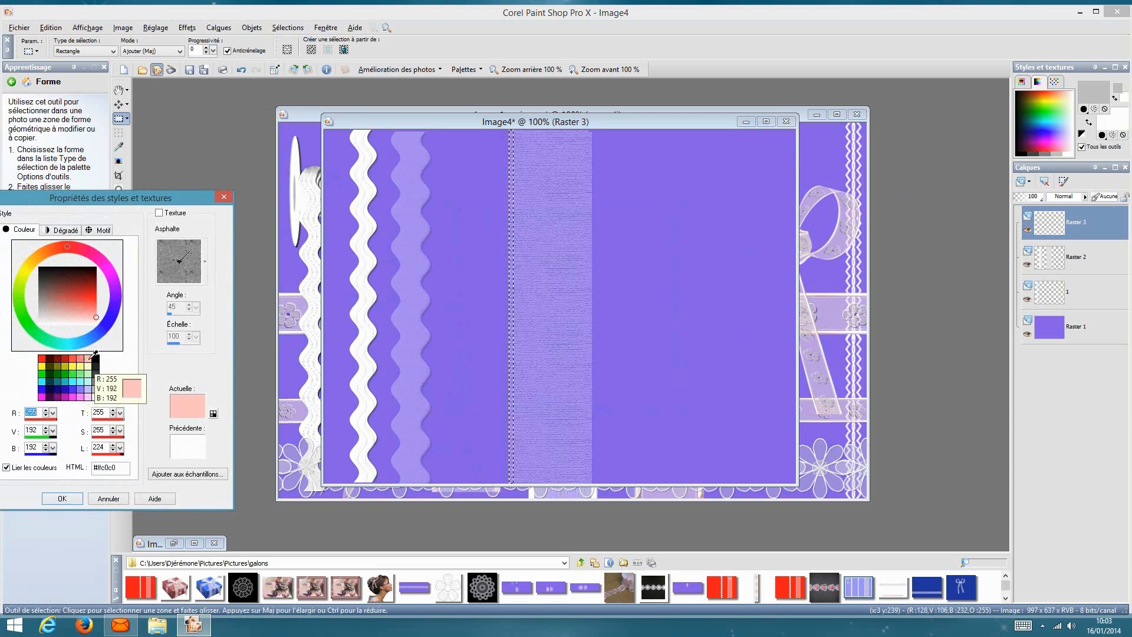
click(65, 495)
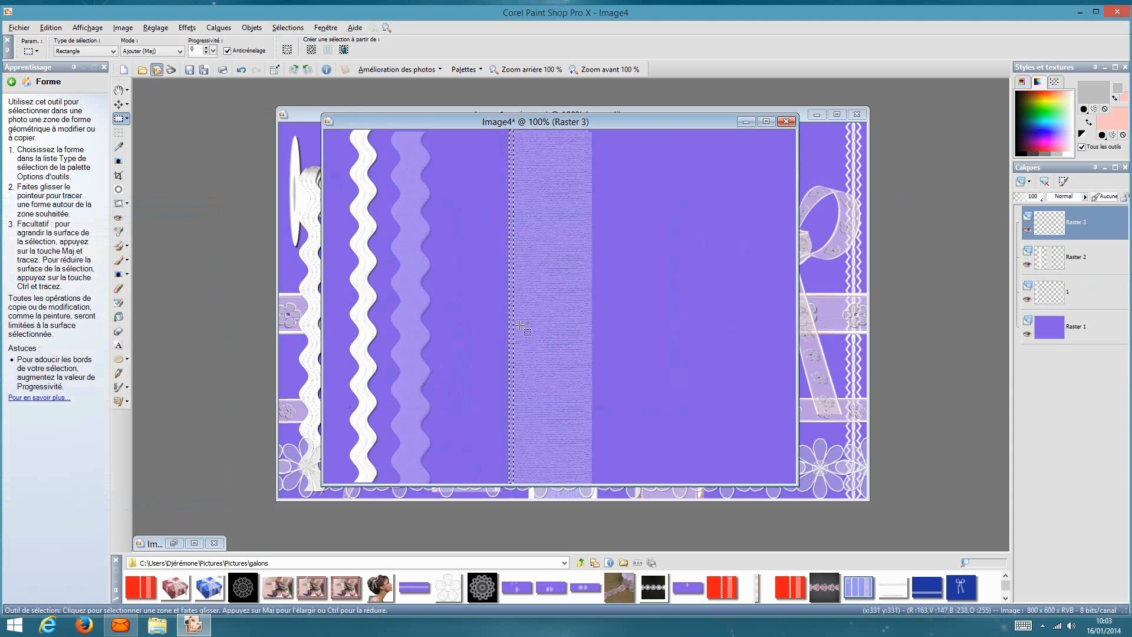
click(120, 318)
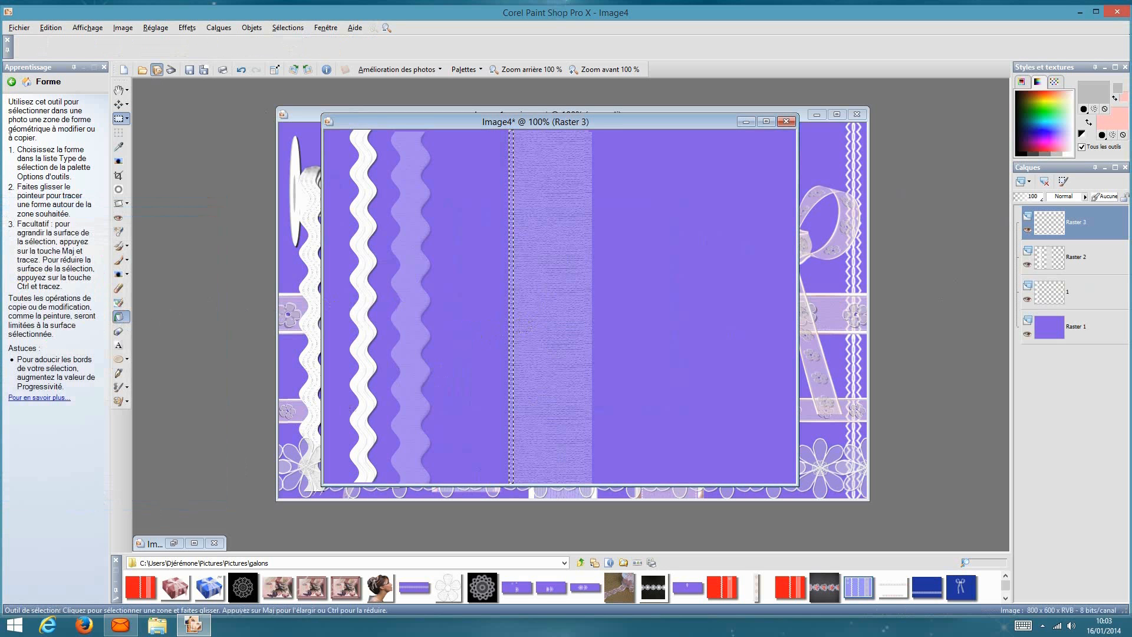
click(514, 320)
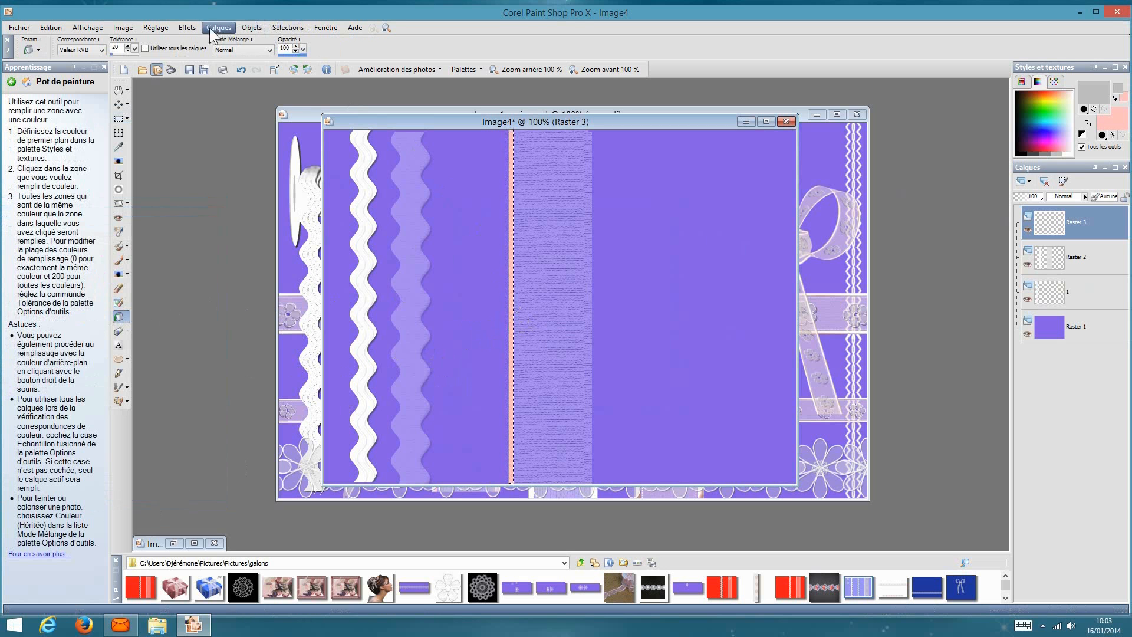
- Apply the Graphics Plus Cross Shadow filter to the pink band with directional values 50 and intensity and brightness 128, and deselect it
click(189, 28)
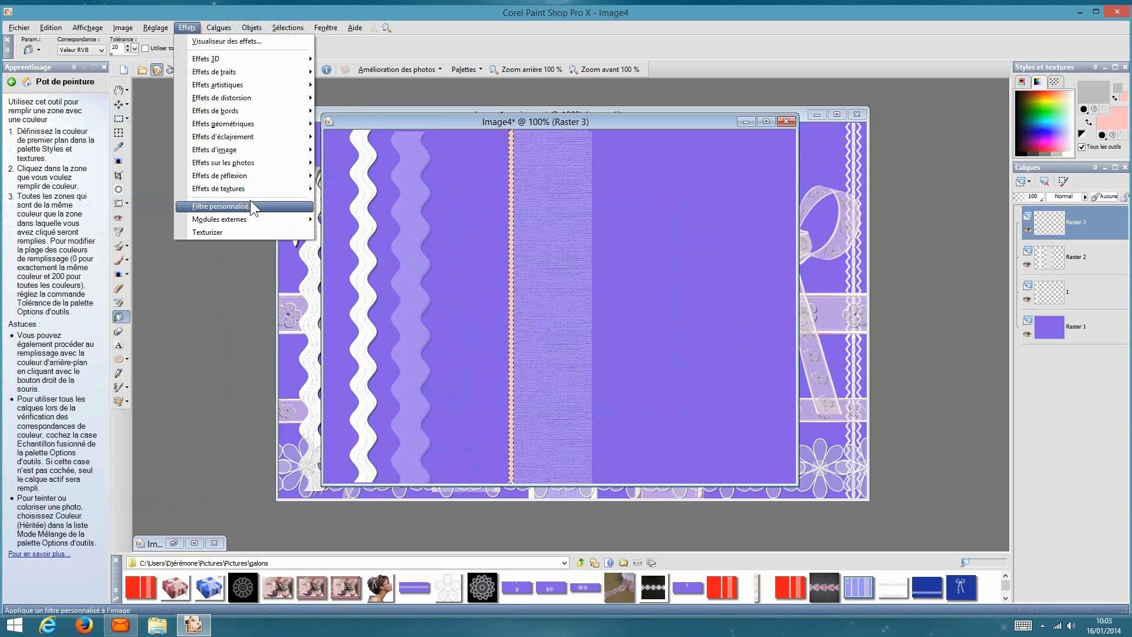
mouse_move(237, 219)
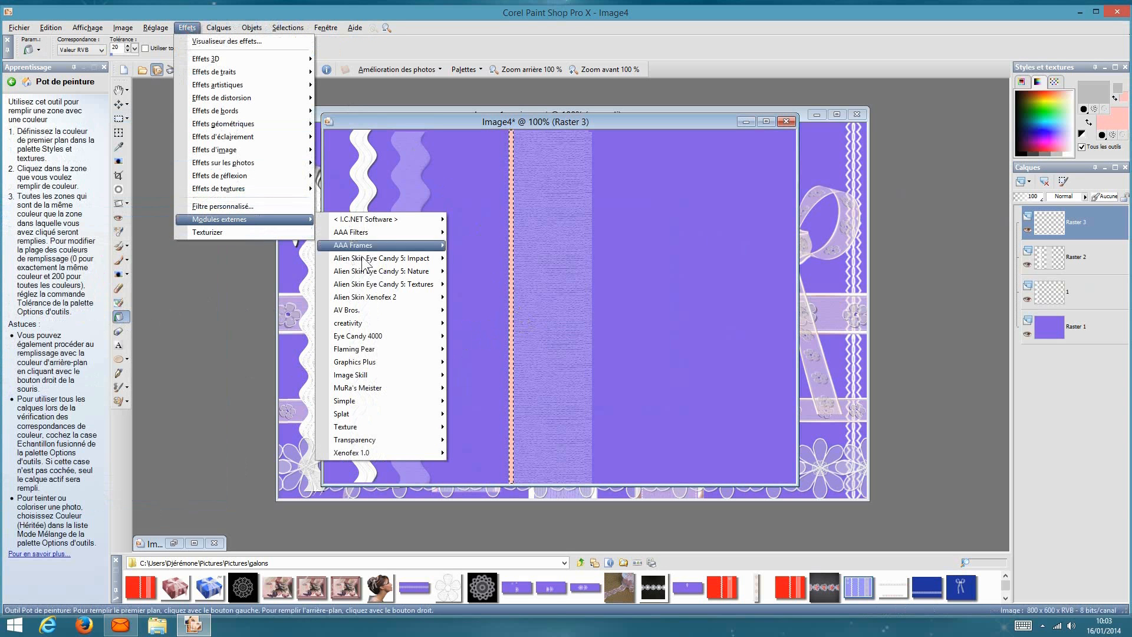
mouse_move(412, 364)
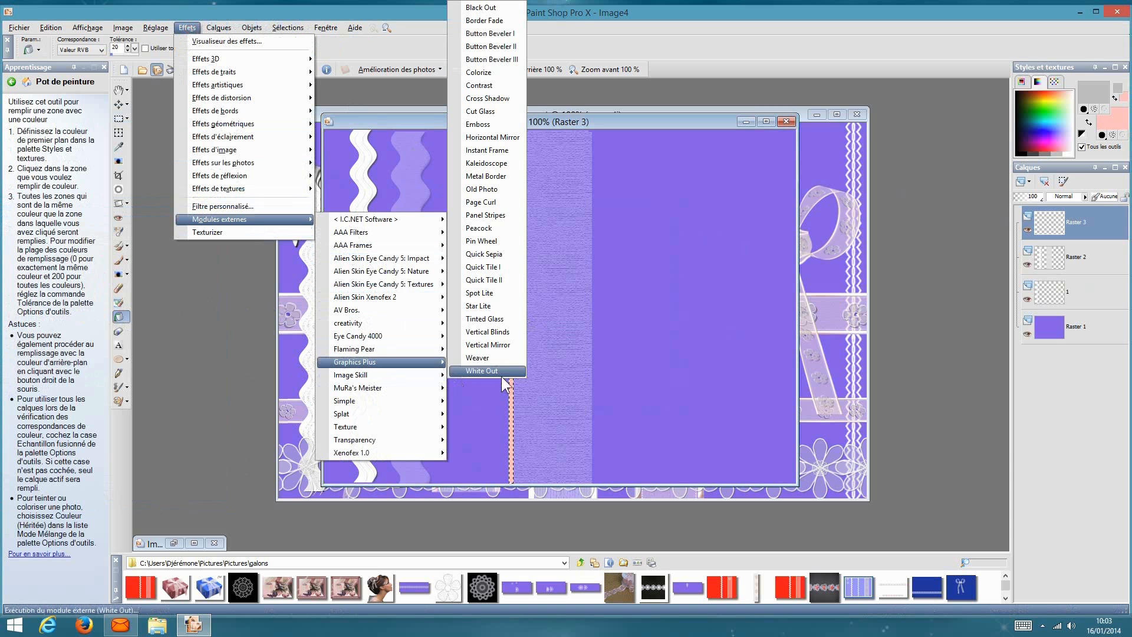
click(513, 98)
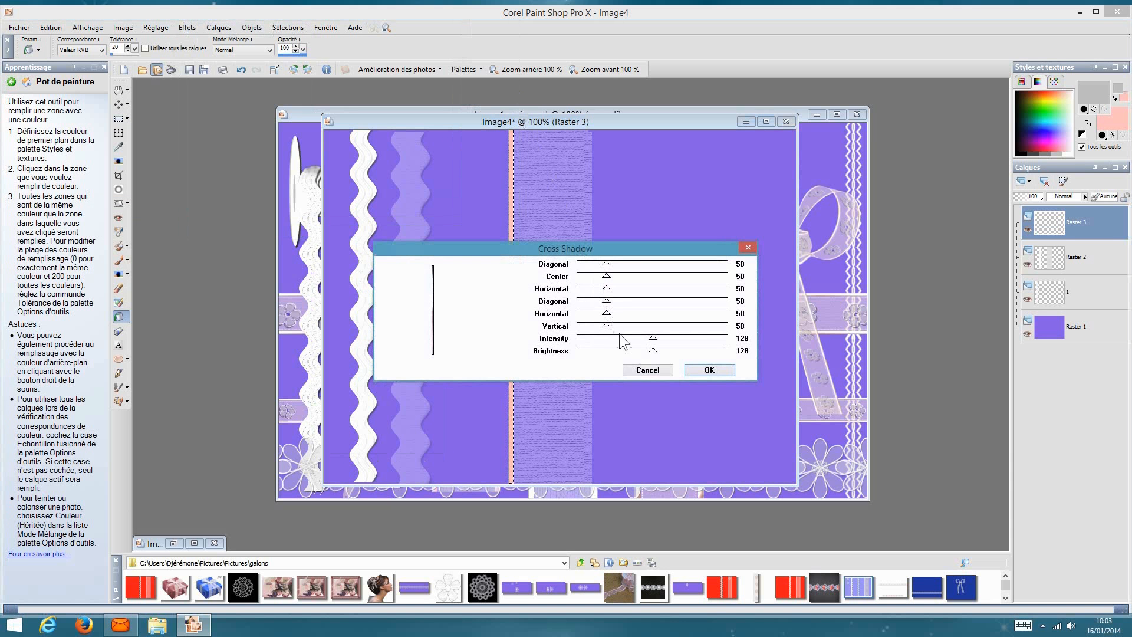
click(704, 372)
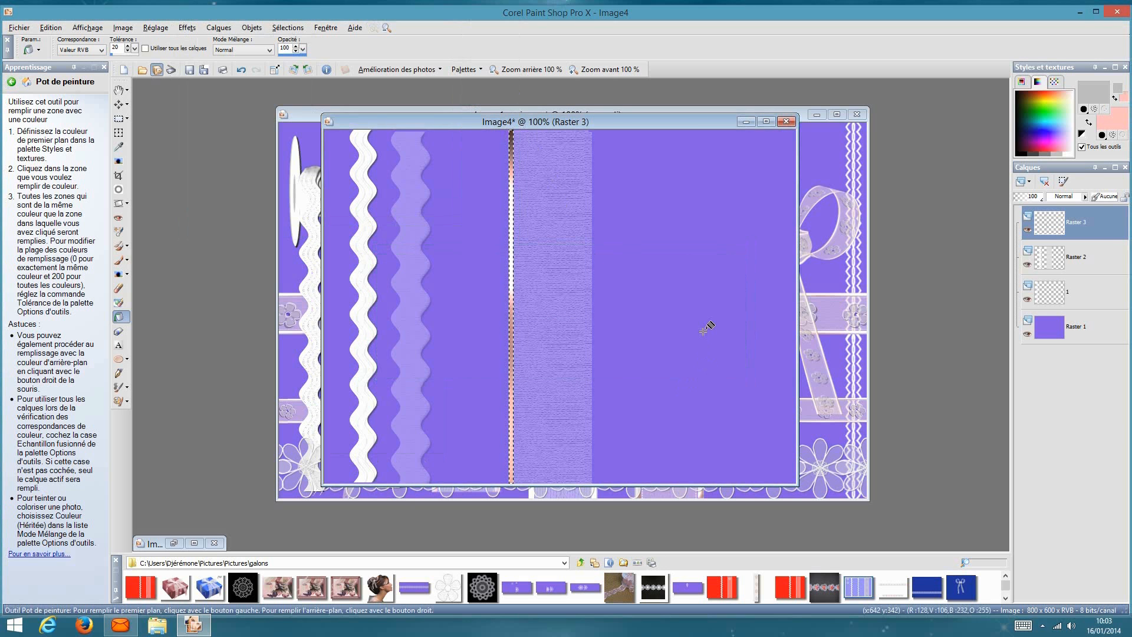
key(ctrl+d)
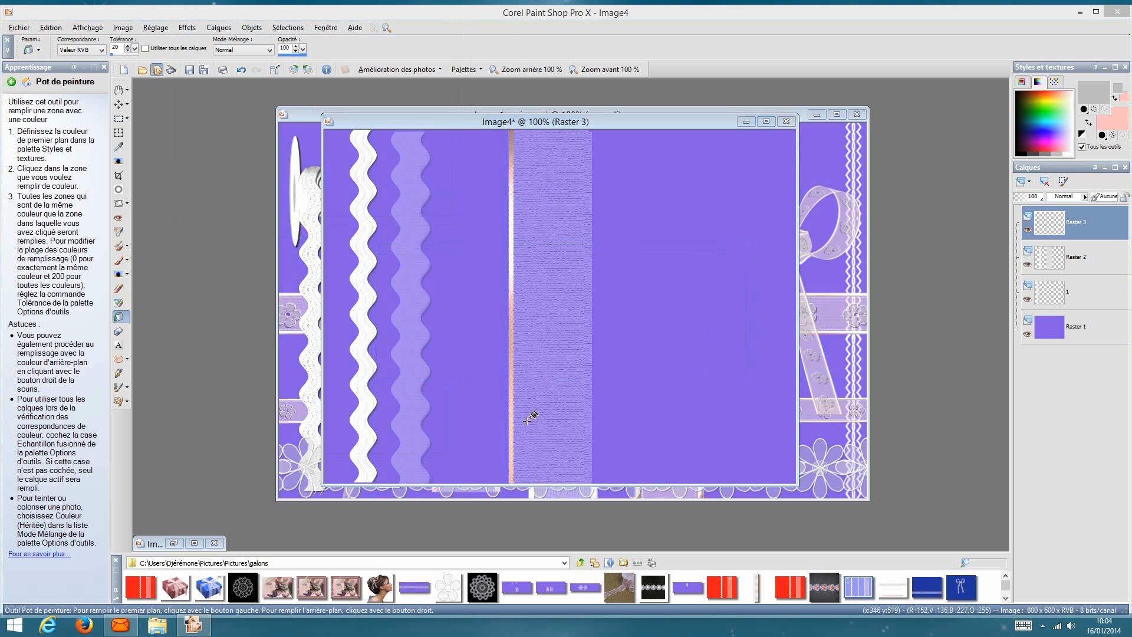
click(282, 24)
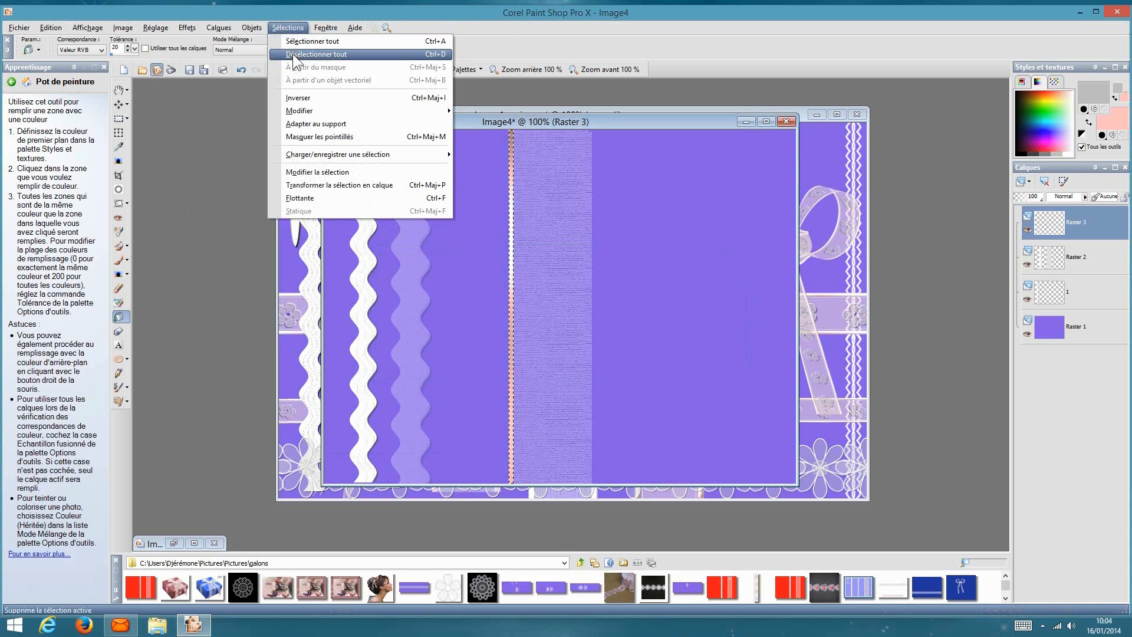
click(293, 55)
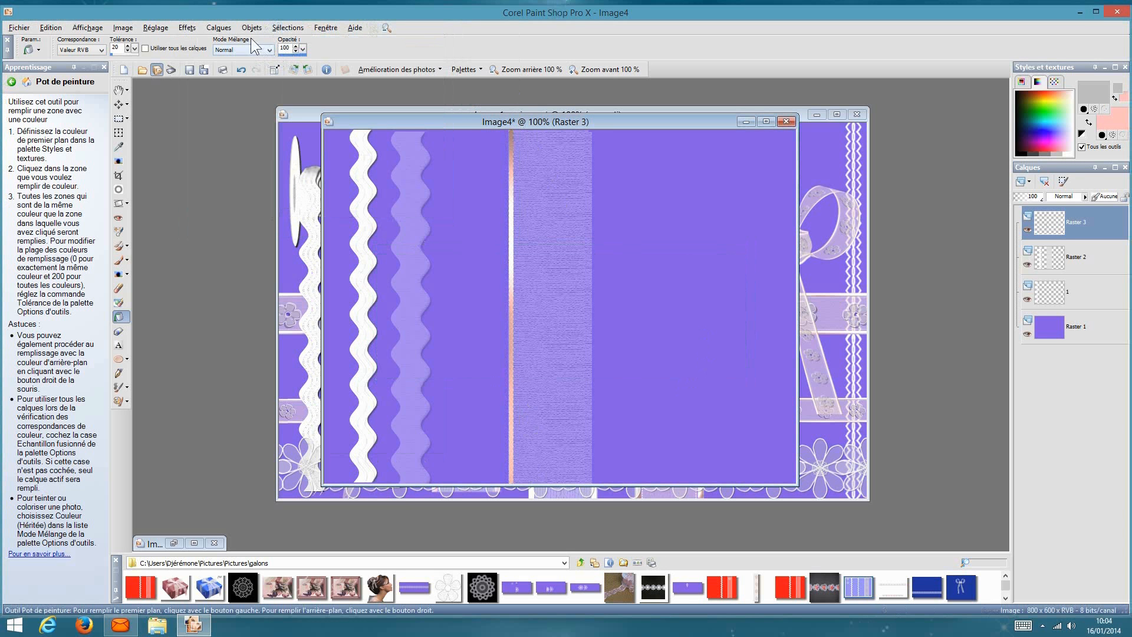
- Duplicate the shaded pink band's layer and move the copy onto the translucent ribbon's opposite long edge
click(219, 28)
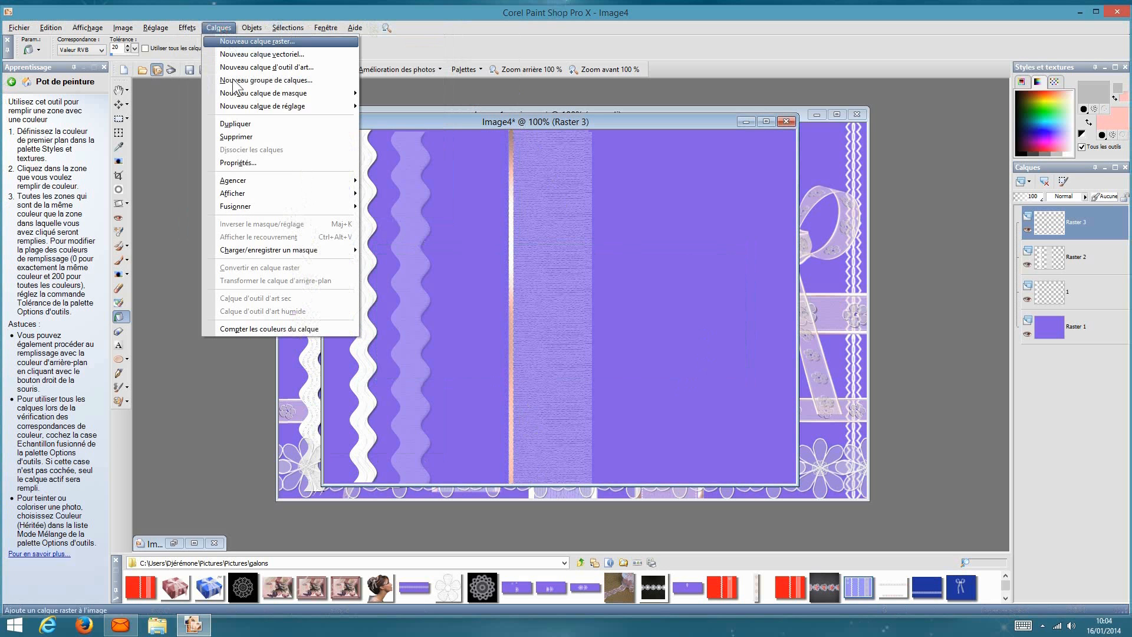
click(247, 124)
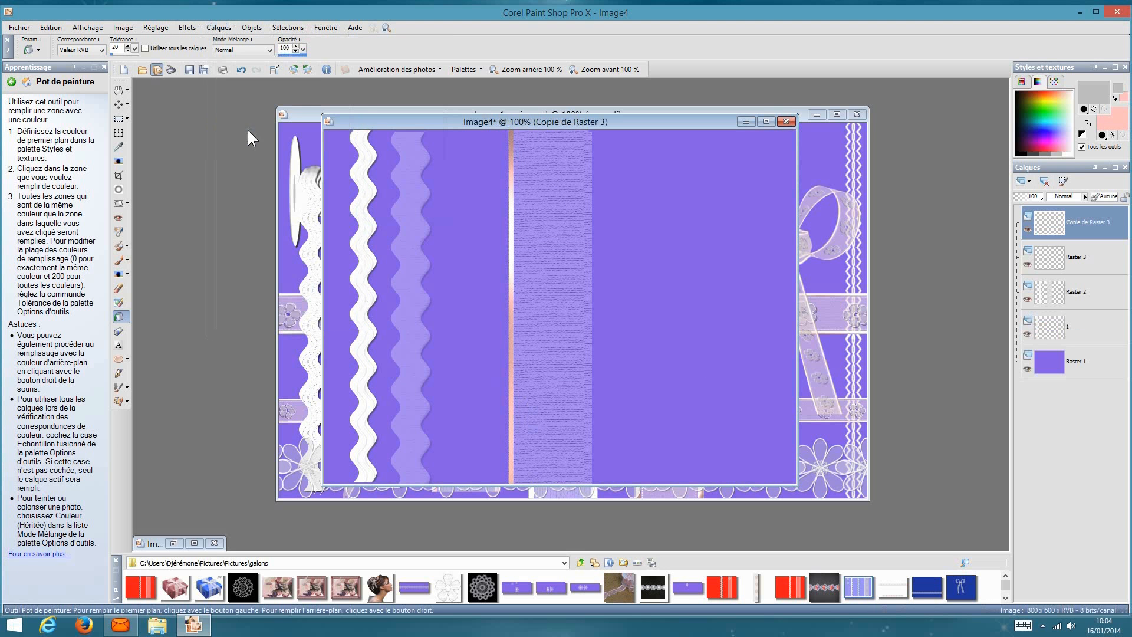
click(120, 105)
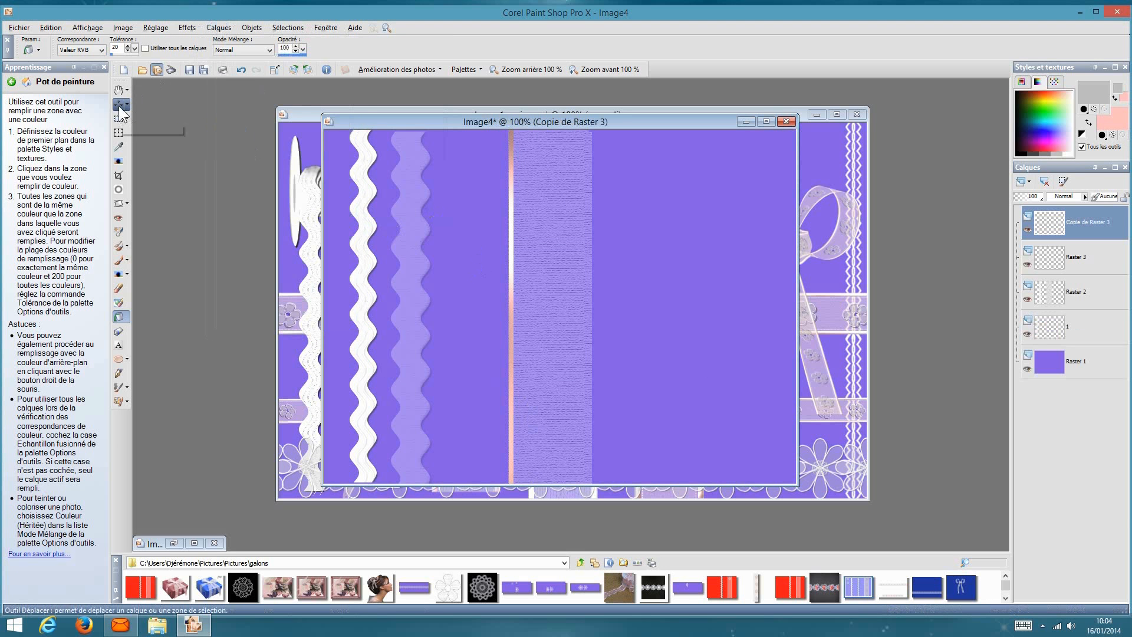
click(120, 108)
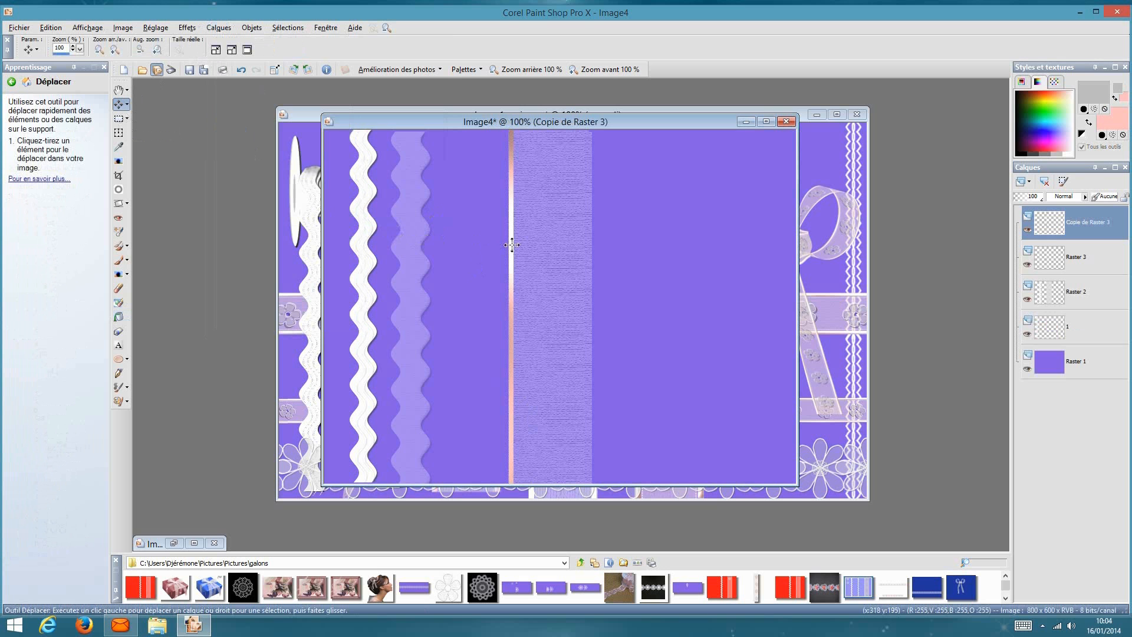
drag(512, 244, 587, 238)
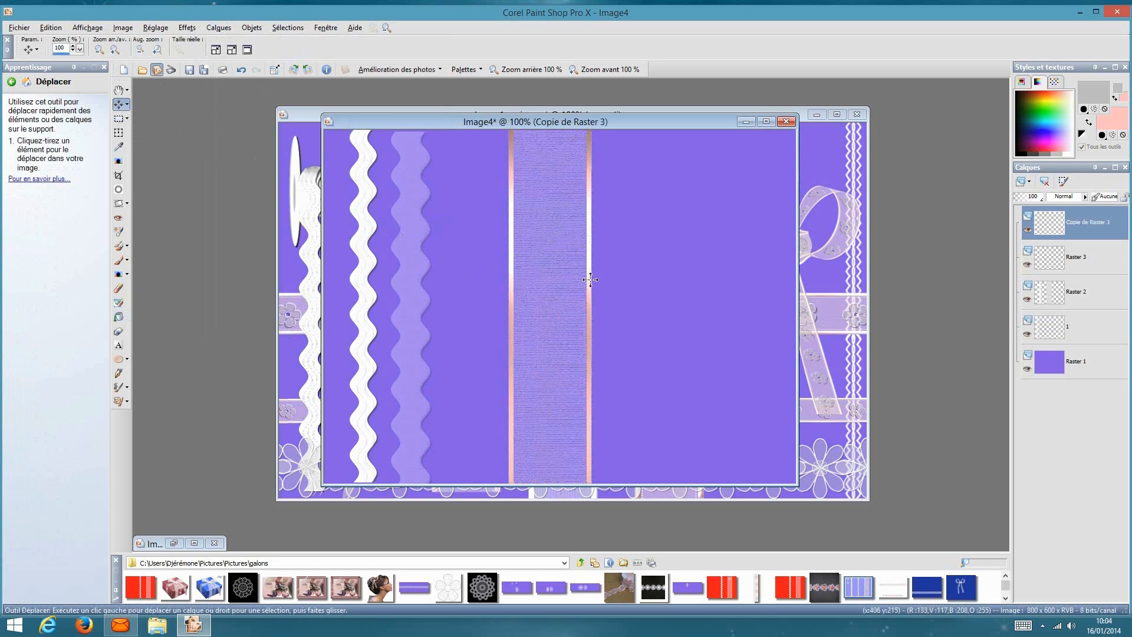
- Select the Raster 3 layer holding the original pink band and apply a 3D effect to it
click(1090, 253)
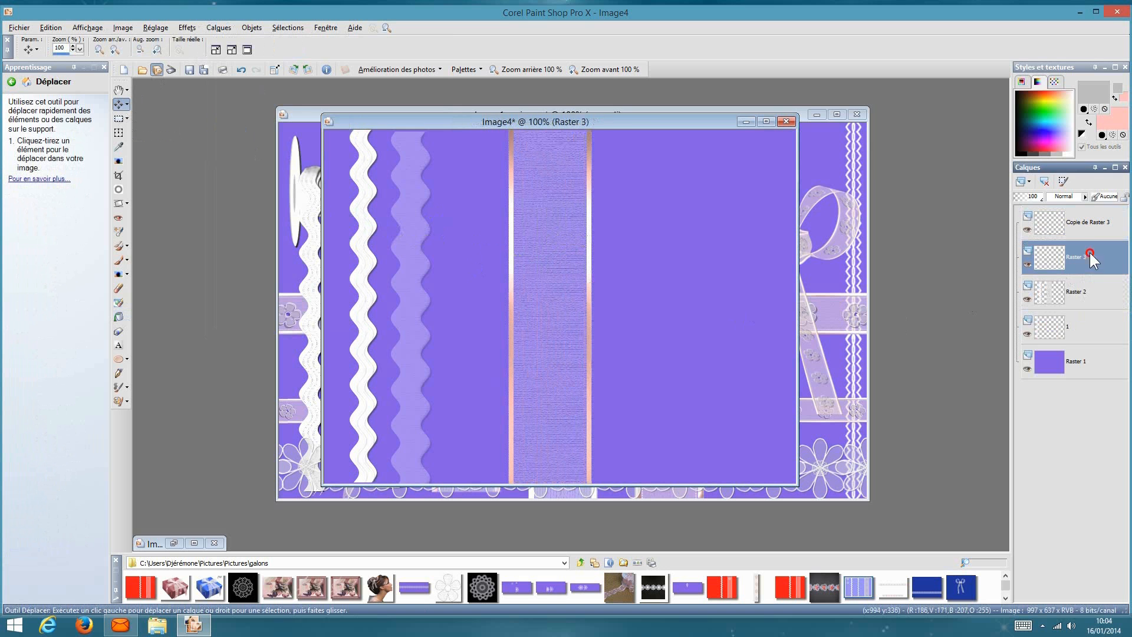
click(190, 27)
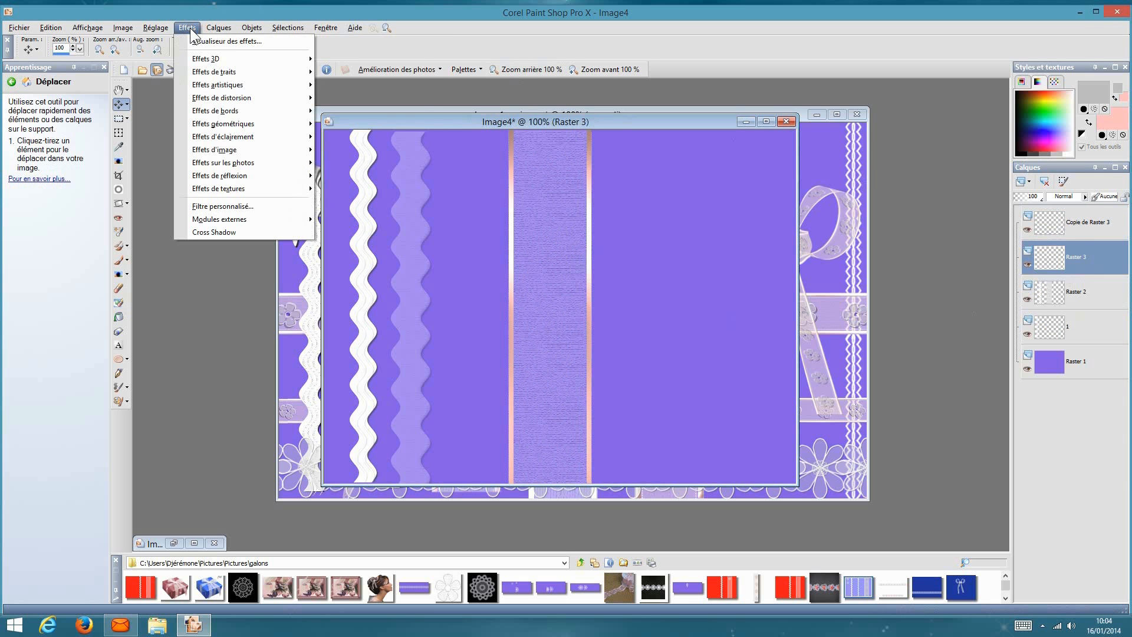
mouse_move(206, 59)
click(349, 109)
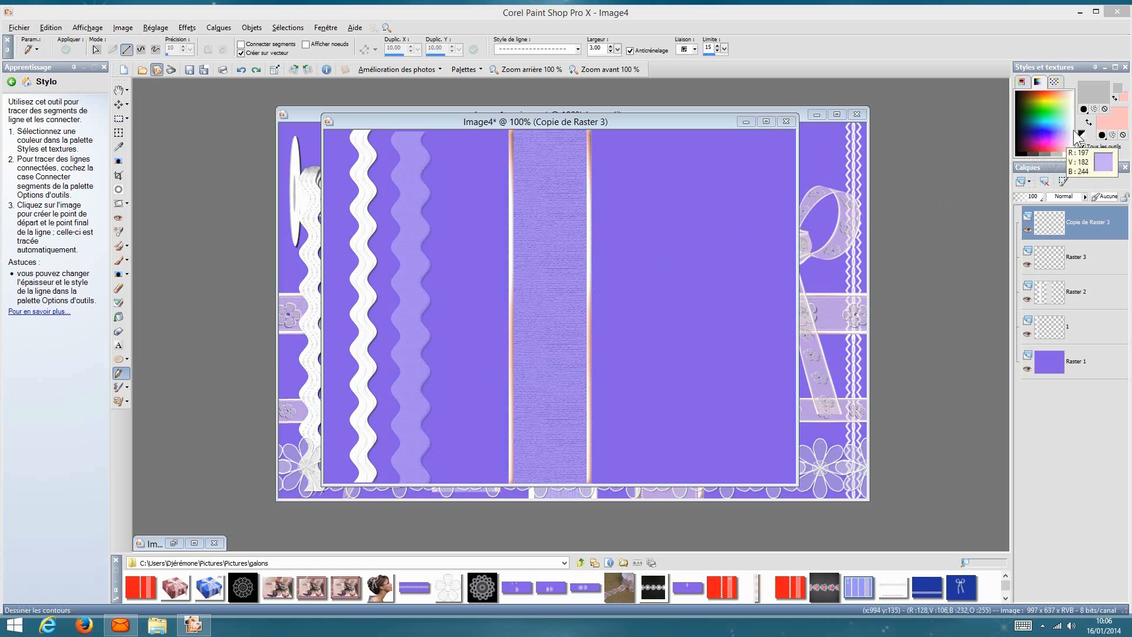
- Set the foreground colour to white and make the background style transparent
click(1105, 115)
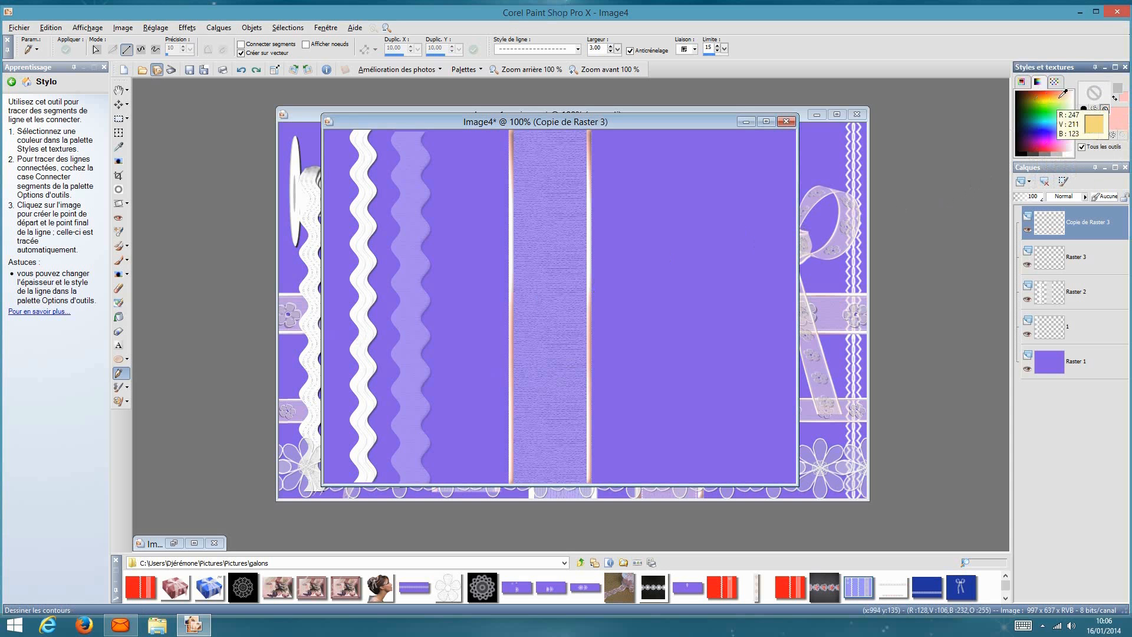
click(1104, 109)
click(1098, 92)
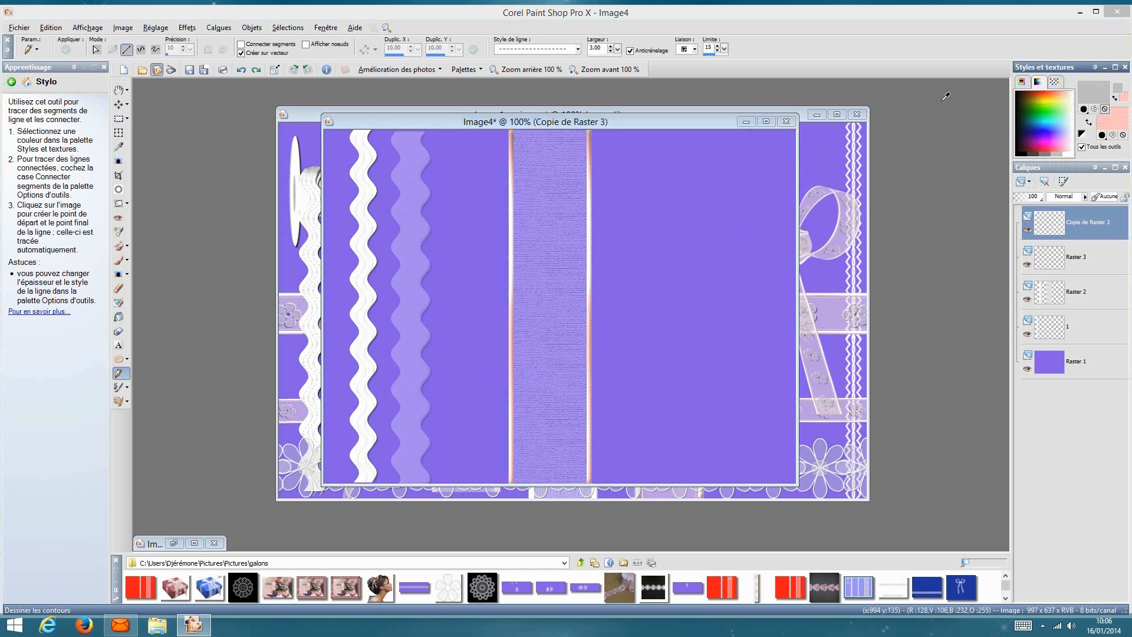
click(95, 397)
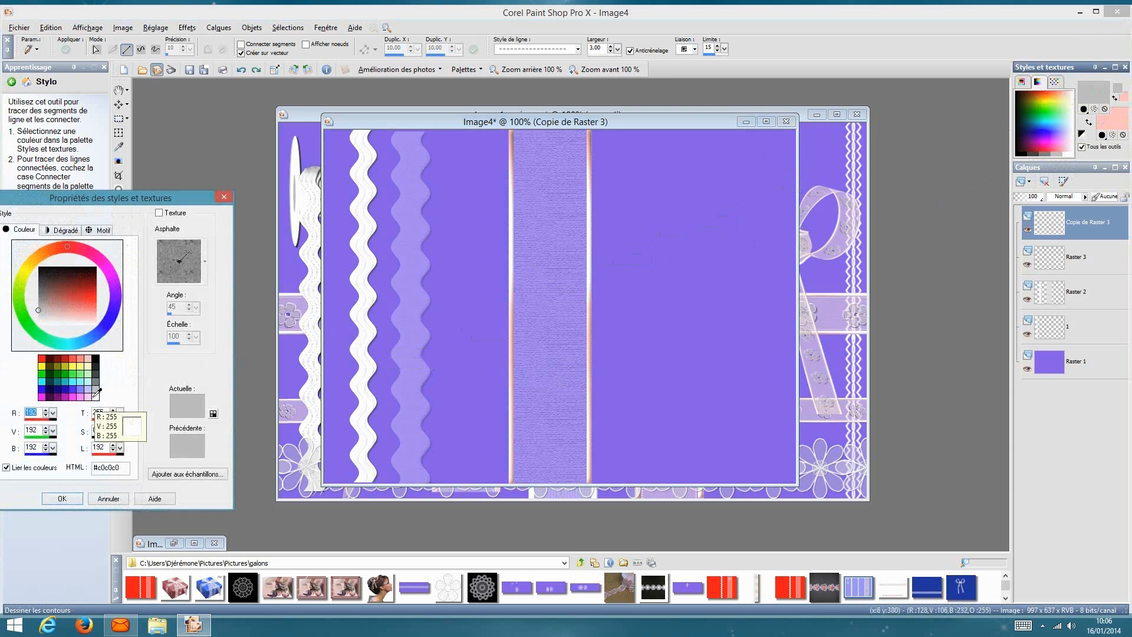
click(73, 498)
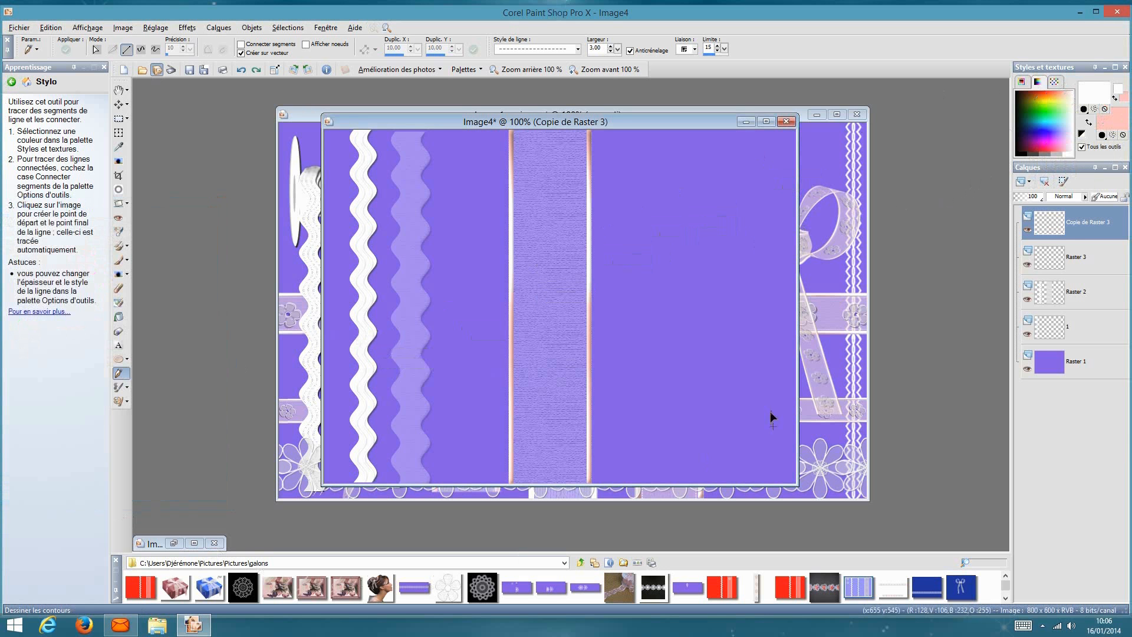
click(1122, 135)
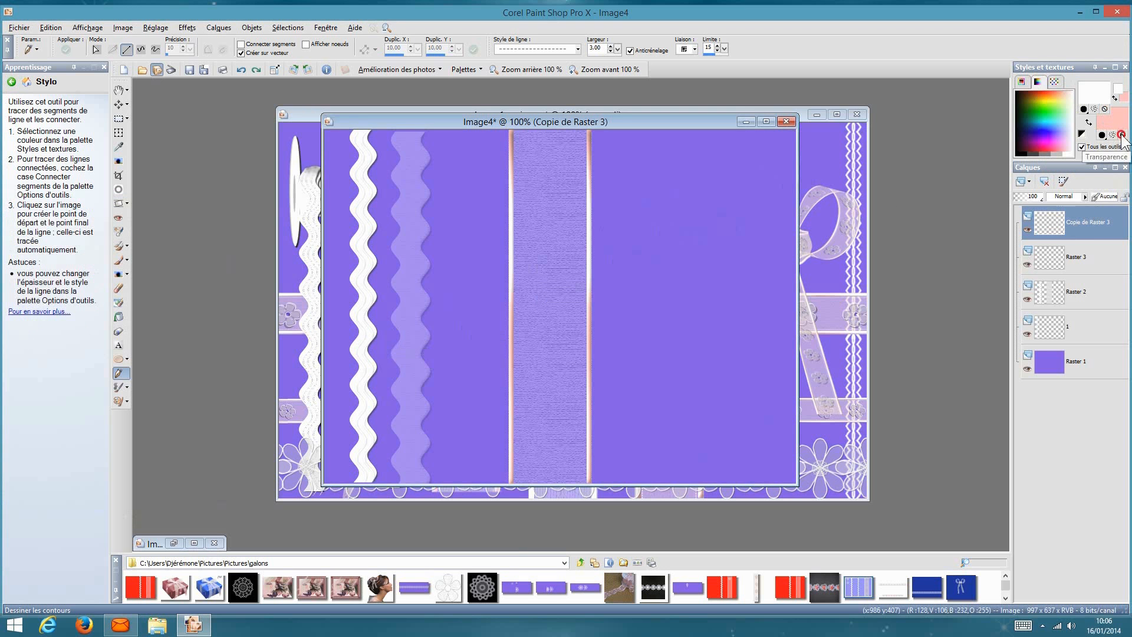
- Draw a white dashed vertical line, width 3.00, down the full ribbon just inside its left pink edge
click(515, 136)
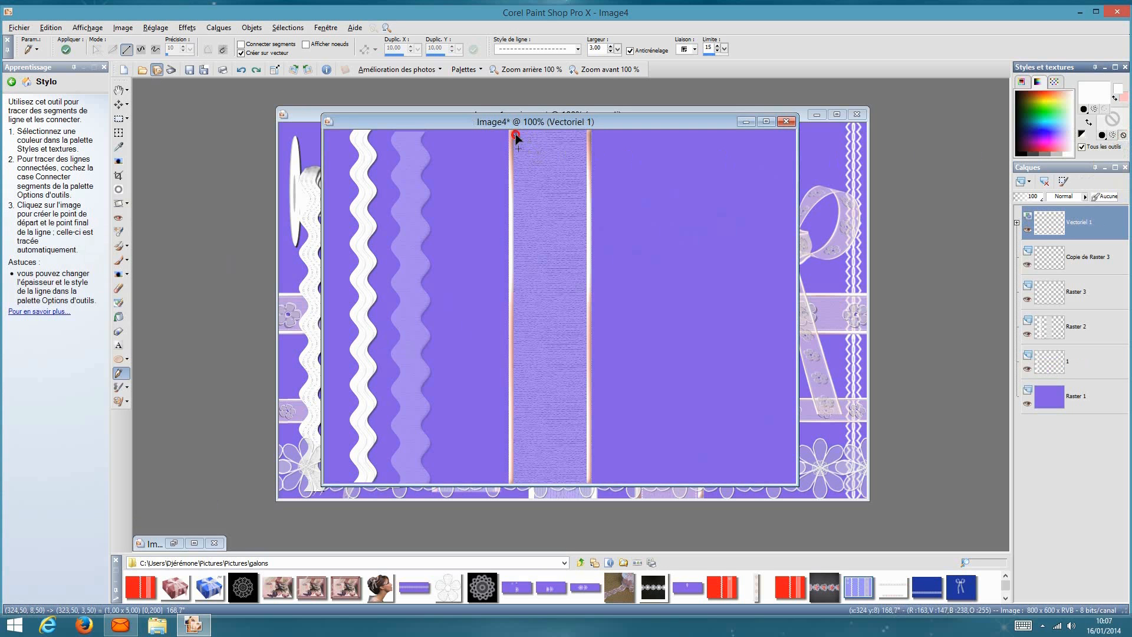
drag(516, 137, 518, 482)
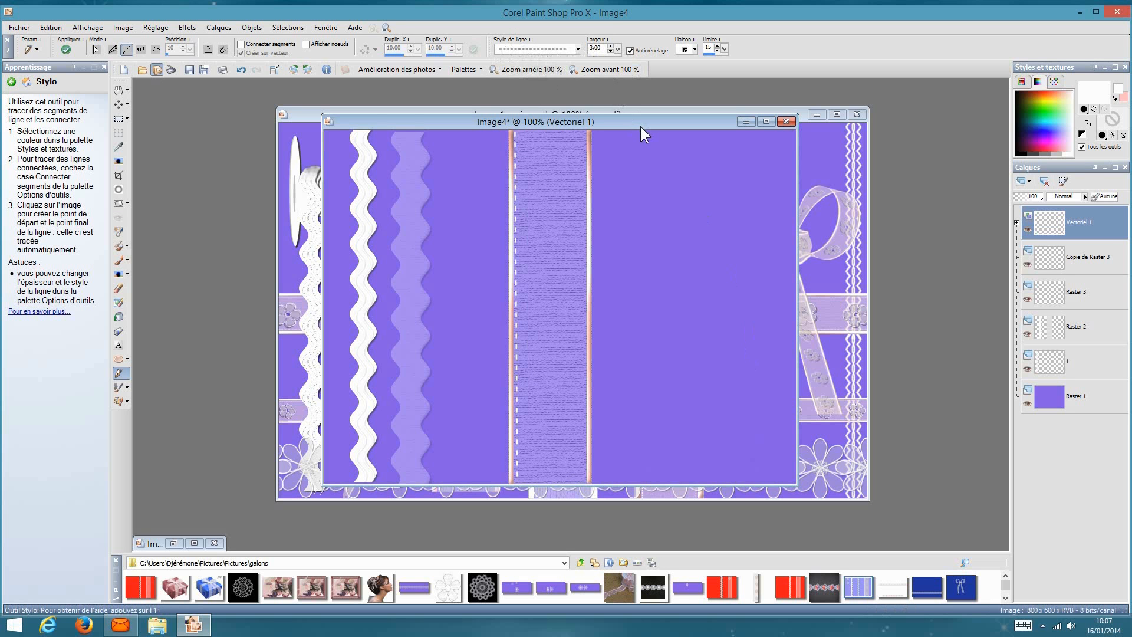
key(Return)
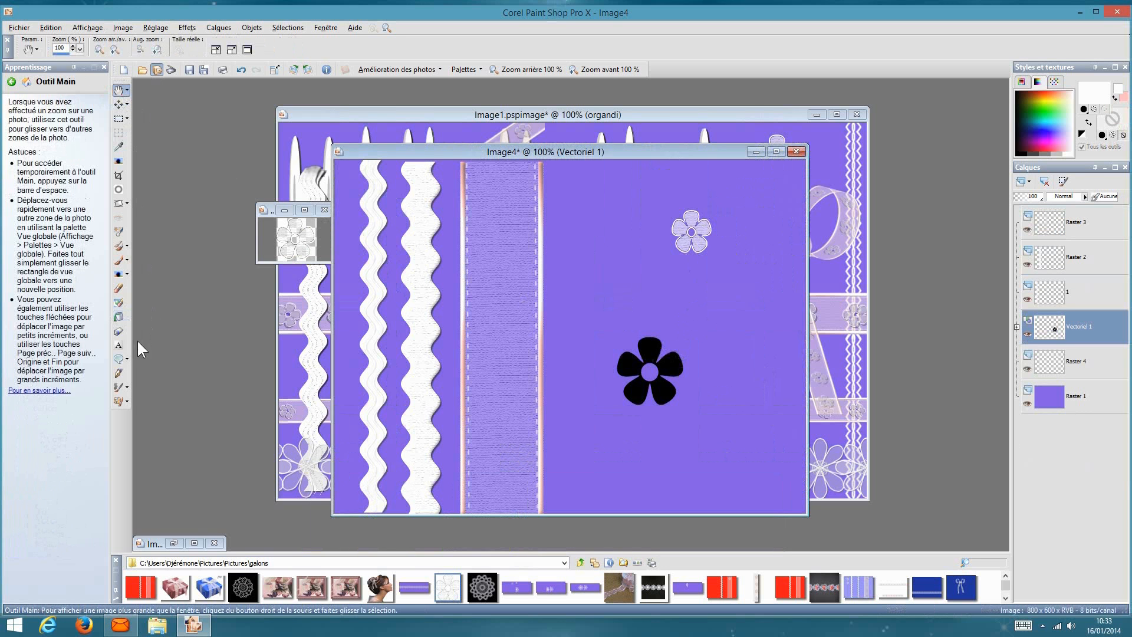
- Activate the preset shape tool and choose the Fleur 2 shape
click(128, 358)
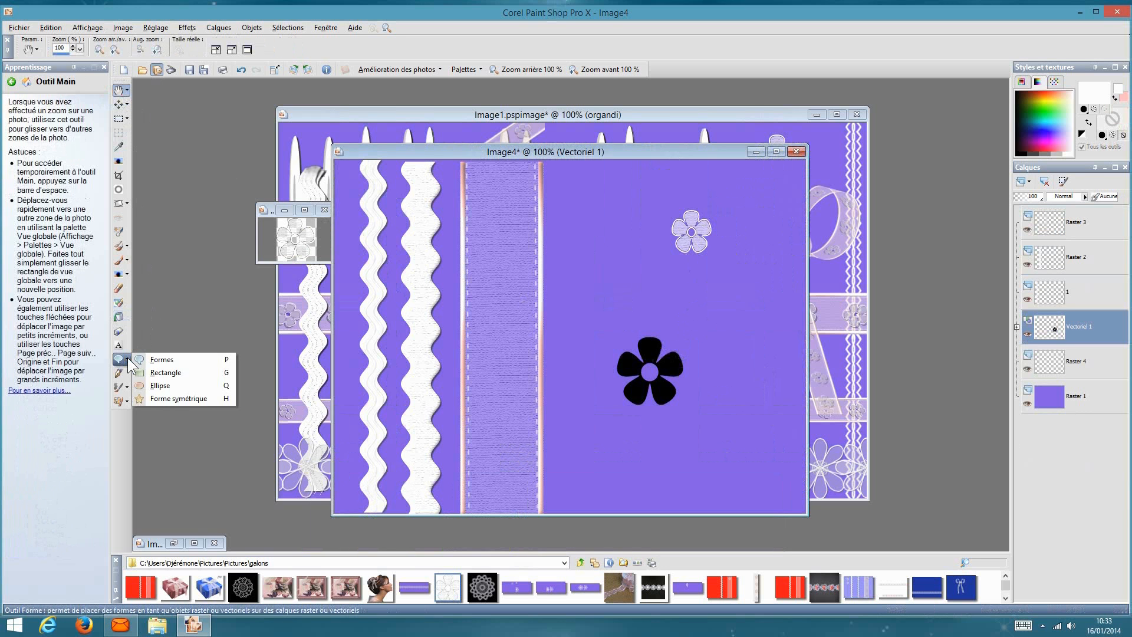
click(161, 360)
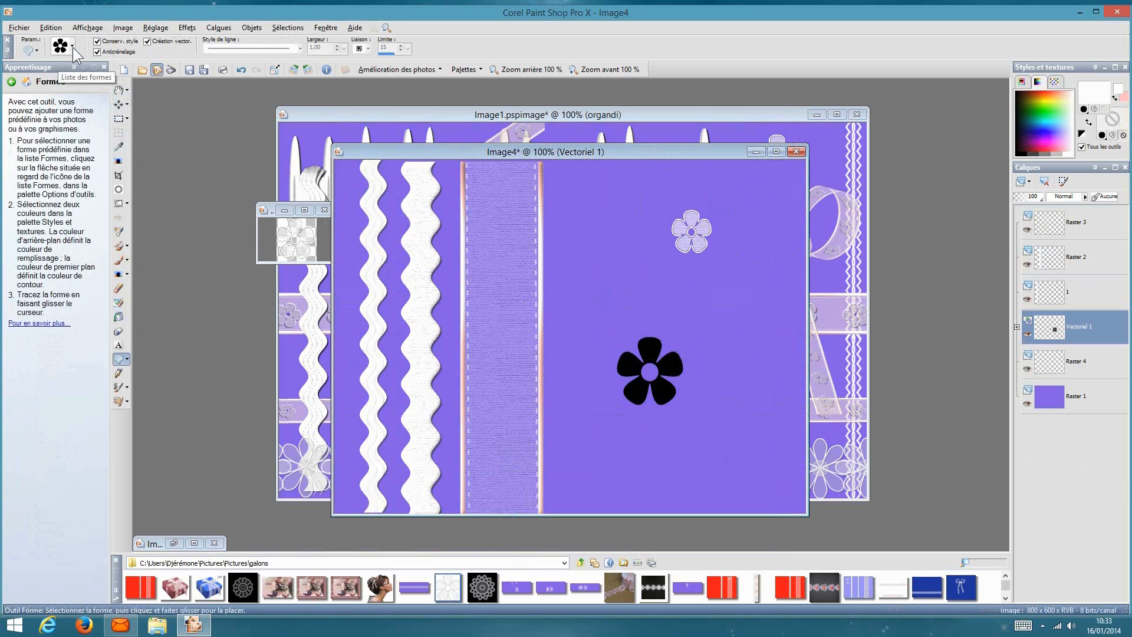
click(73, 48)
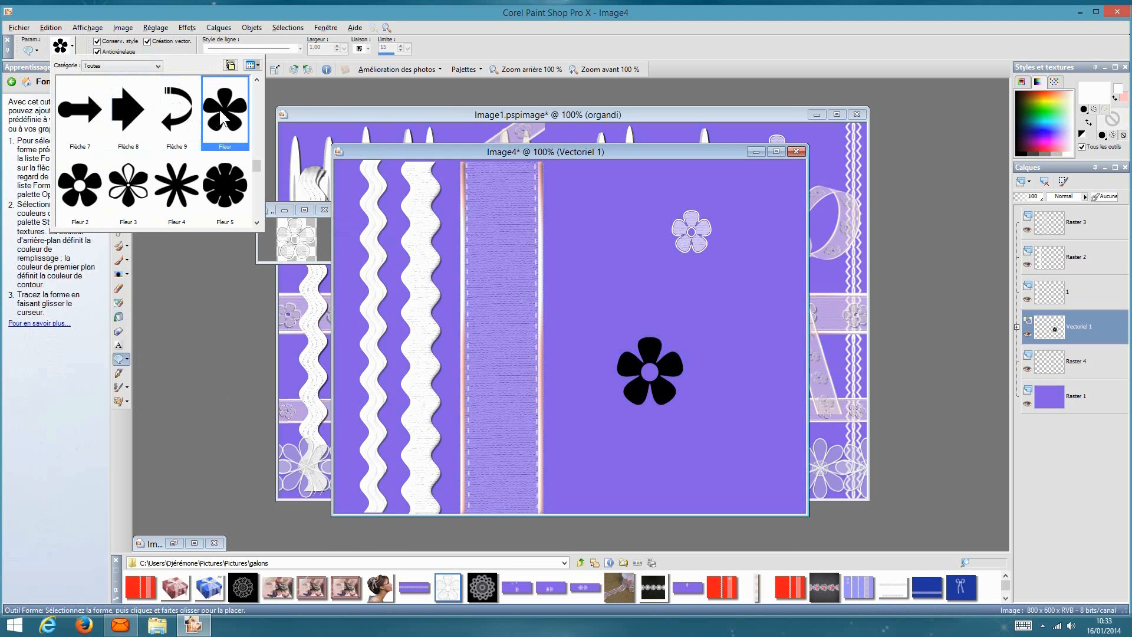
click(96, 169)
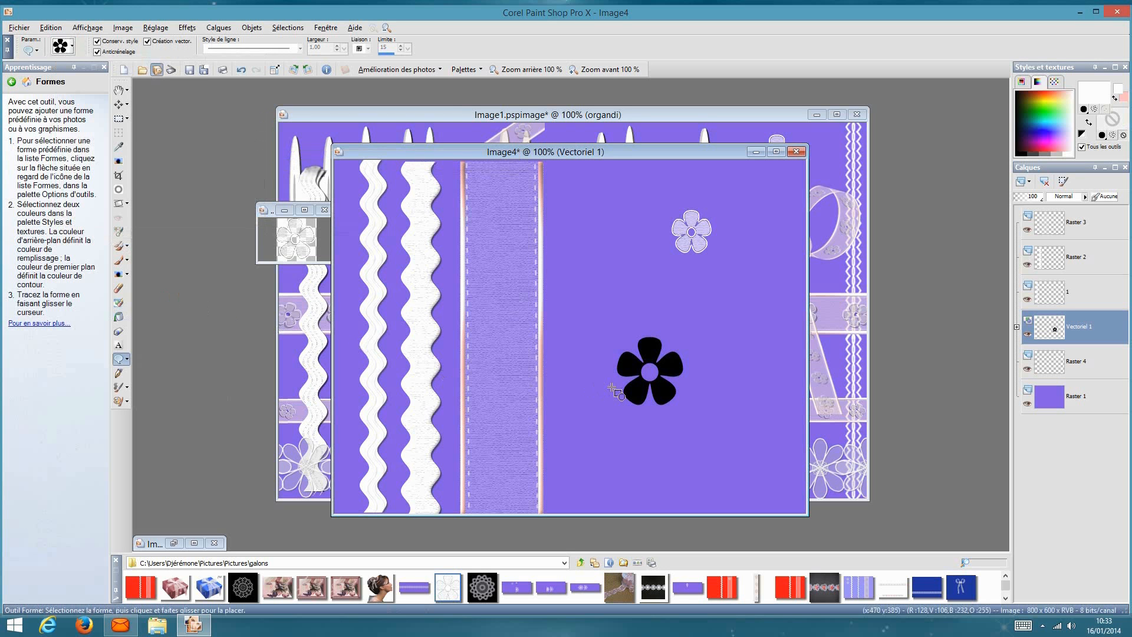
- Turn the black vector flower into a floating selection and flood-fill it with white
click(288, 25)
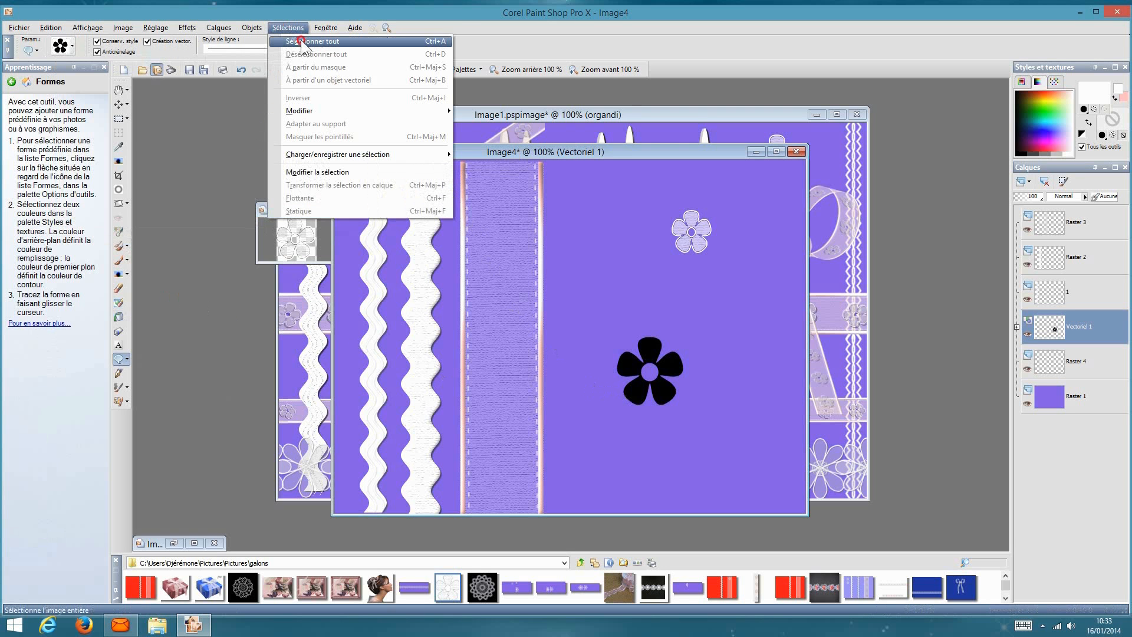
click(301, 43)
click(289, 28)
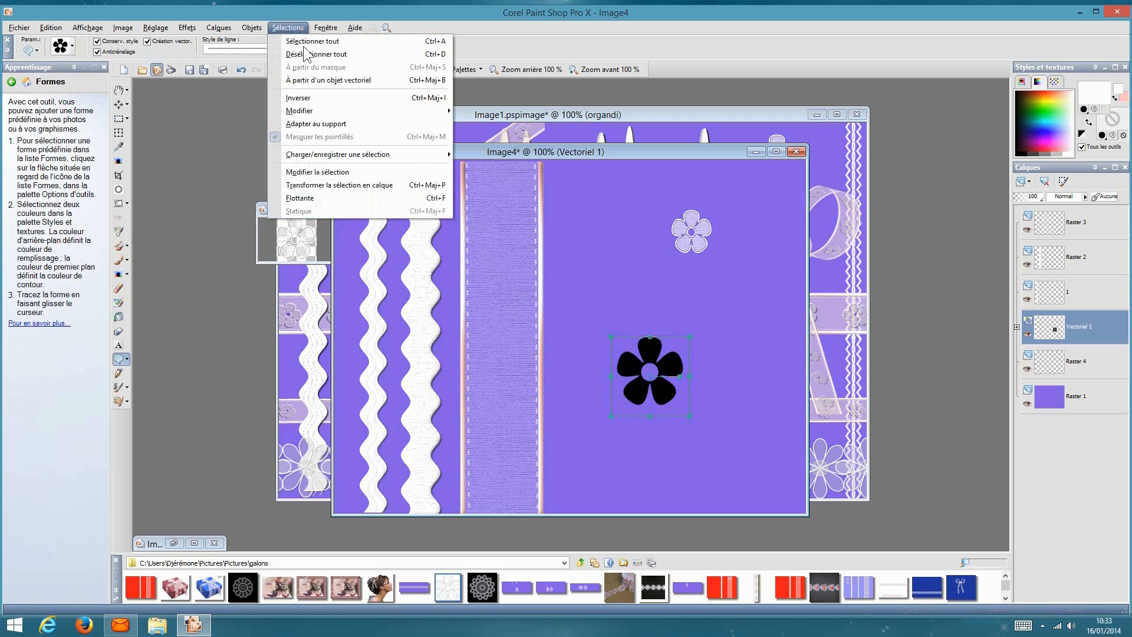
click(331, 197)
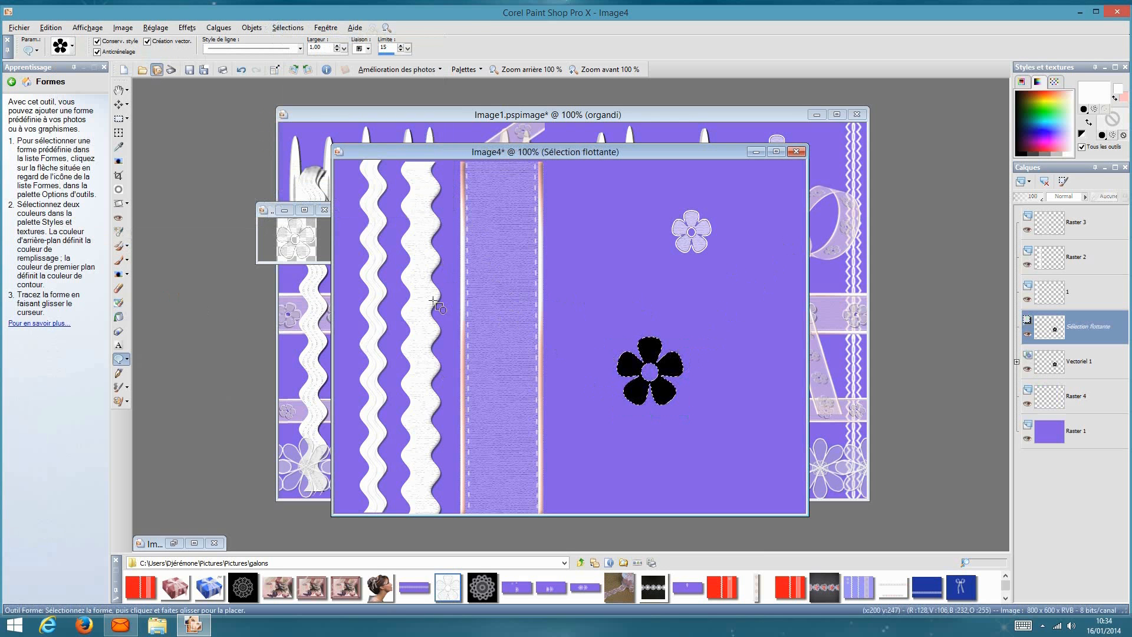
click(119, 318)
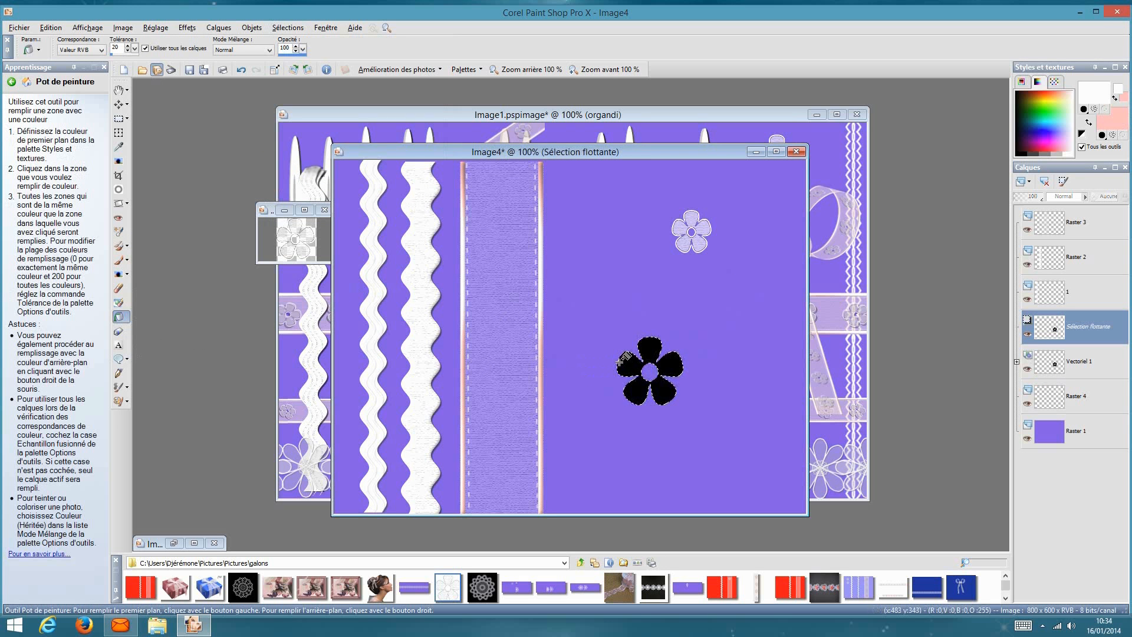
click(620, 361)
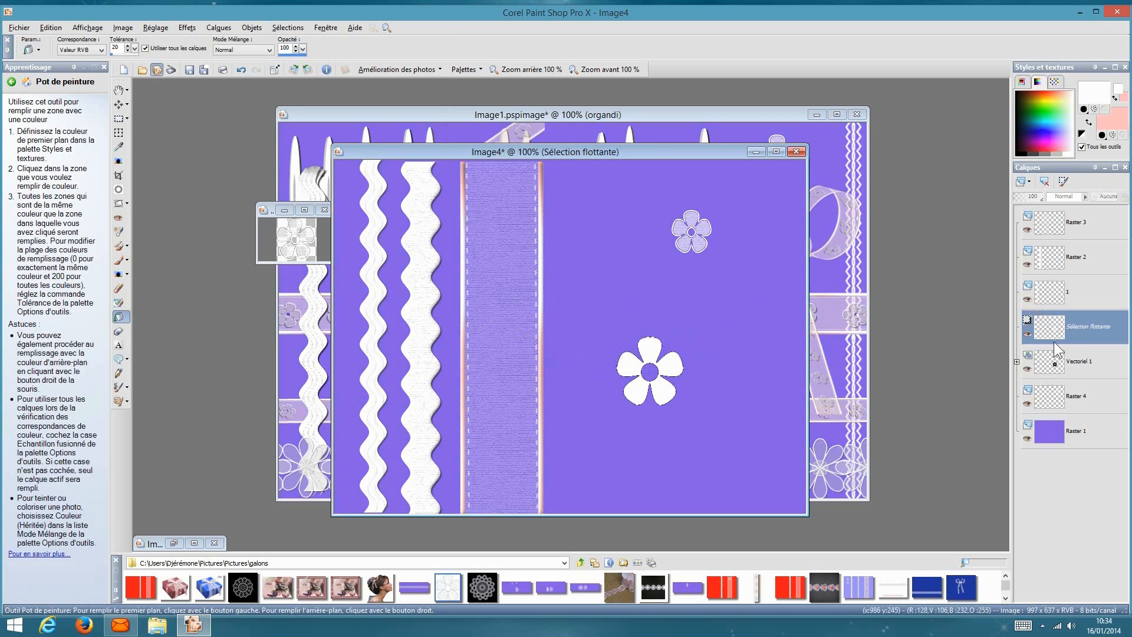
- Delete the Vectoriel 1 layer holding the original black flower
right_click(1077, 359)
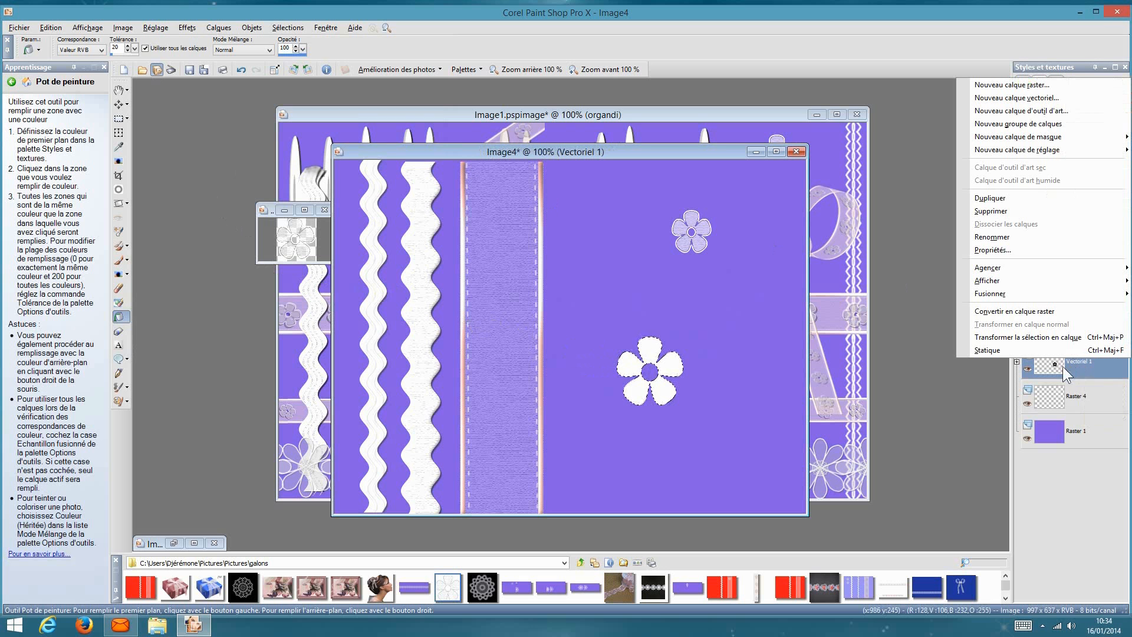
mouse_move(1042, 364)
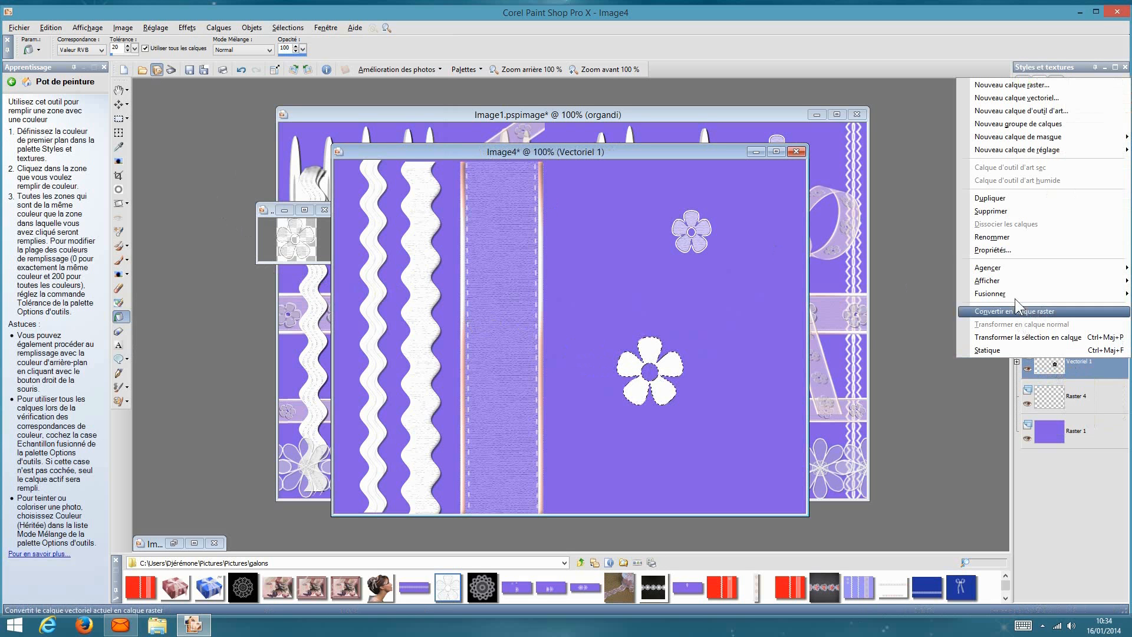
click(1023, 210)
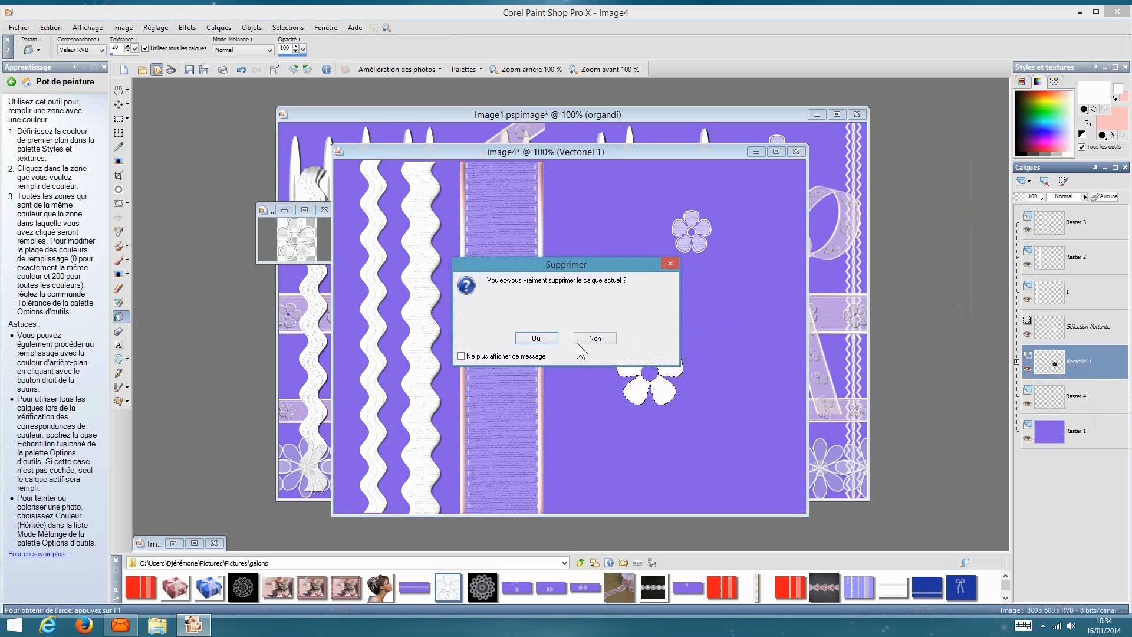
click(537, 338)
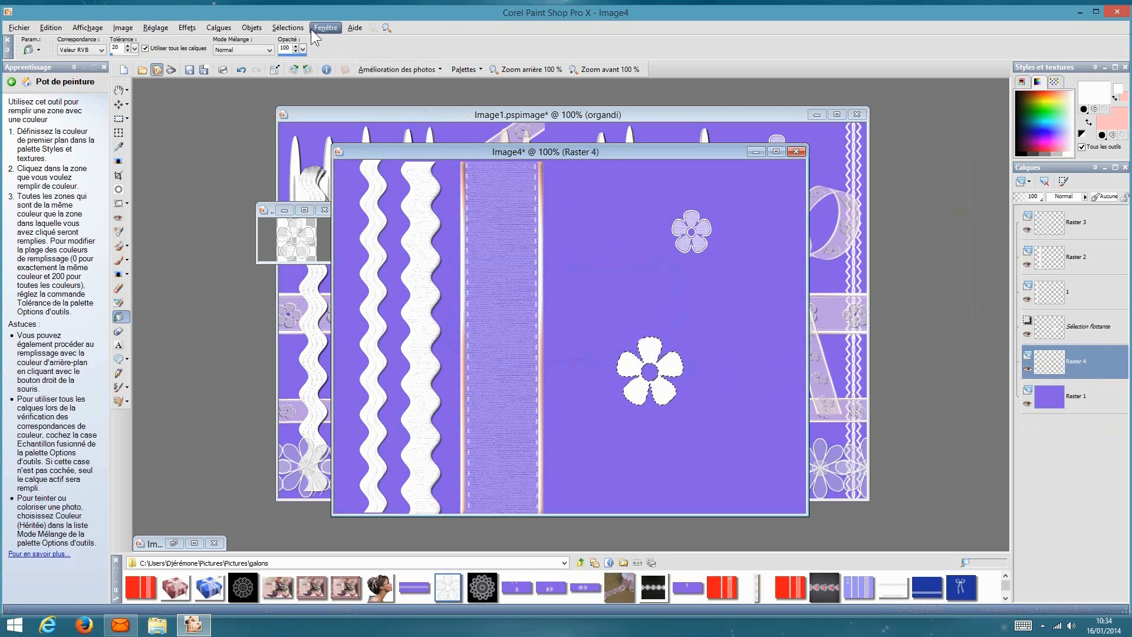
- Contract the selection around the white flower using the last-used settings
click(288, 28)
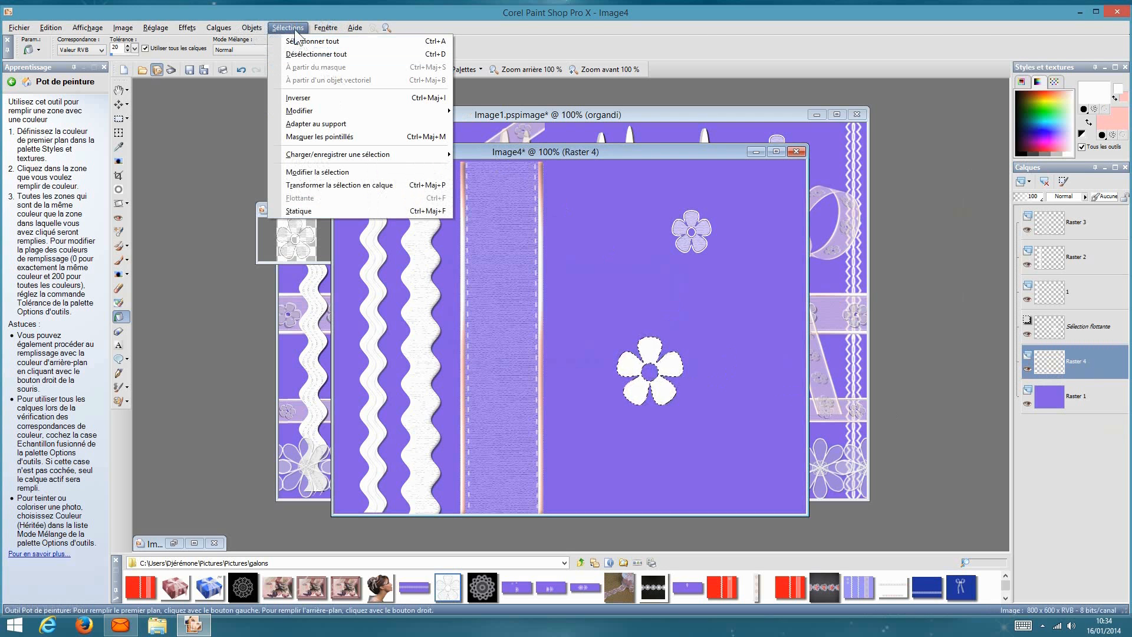
mouse_move(304, 111)
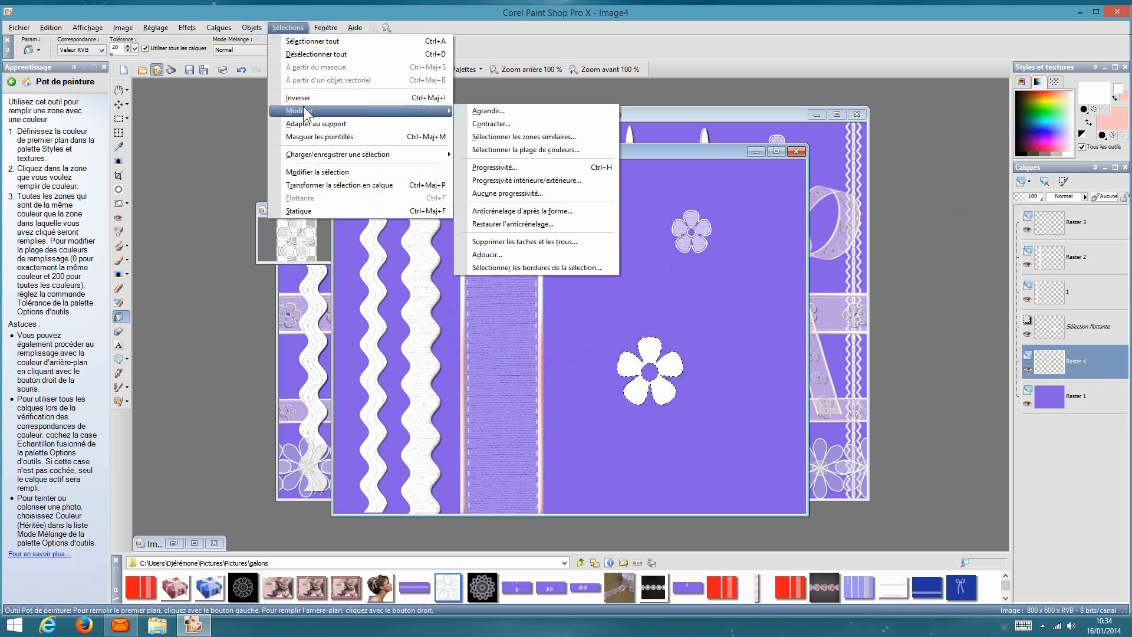
click(488, 126)
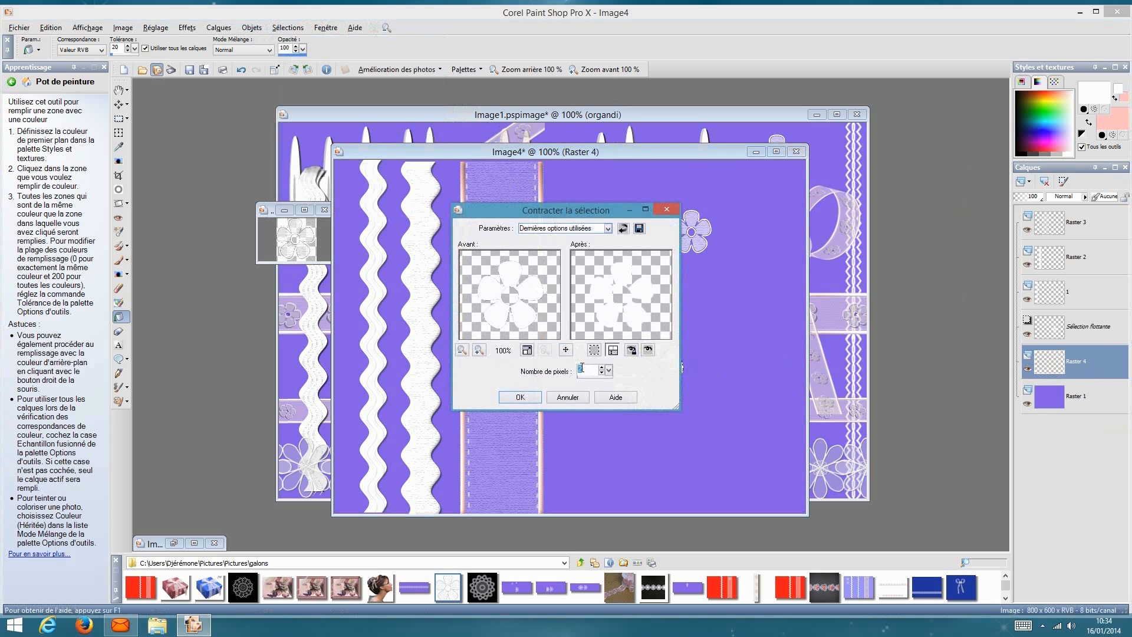
click(521, 396)
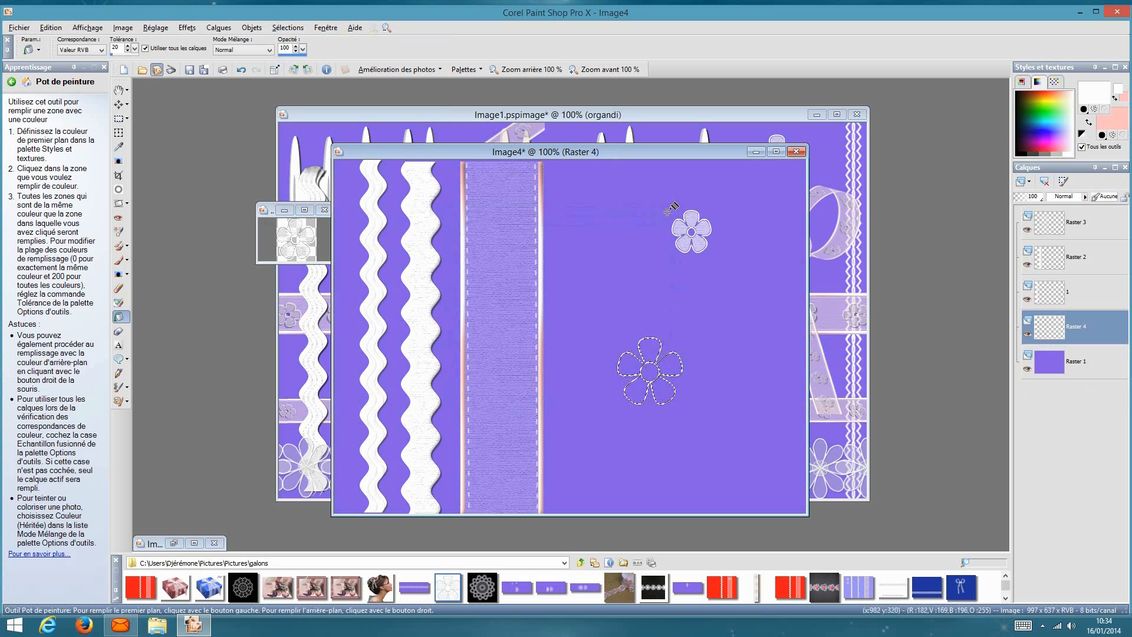
- Undo the last clearing of the flower and apply an inner bevel with width 9, smoothness 36 and depth 3
click(243, 71)
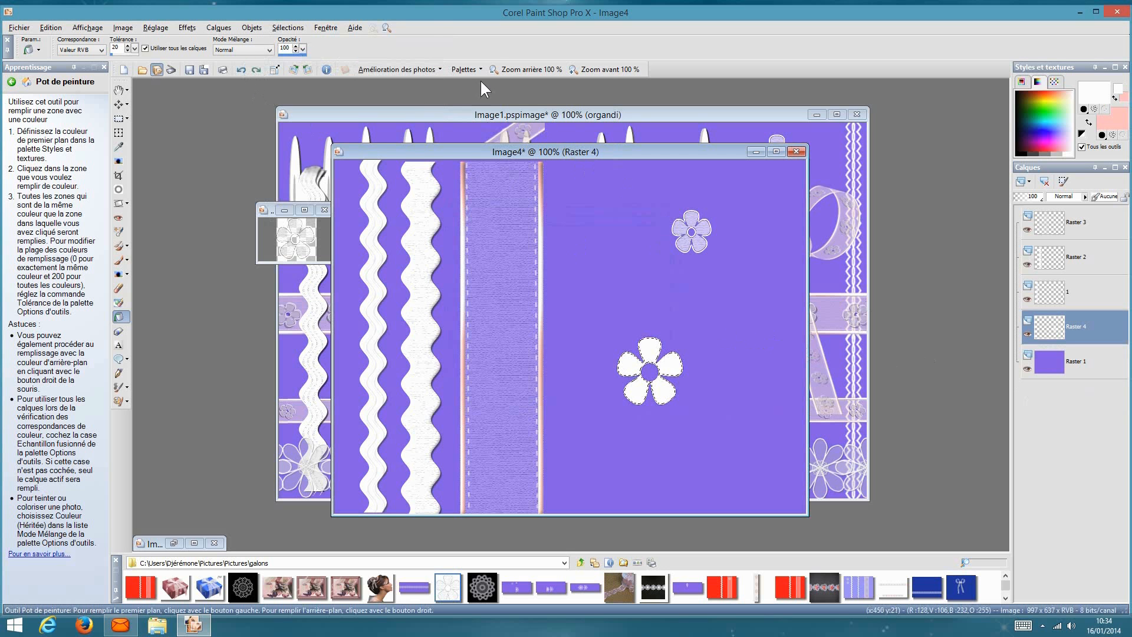
click(186, 27)
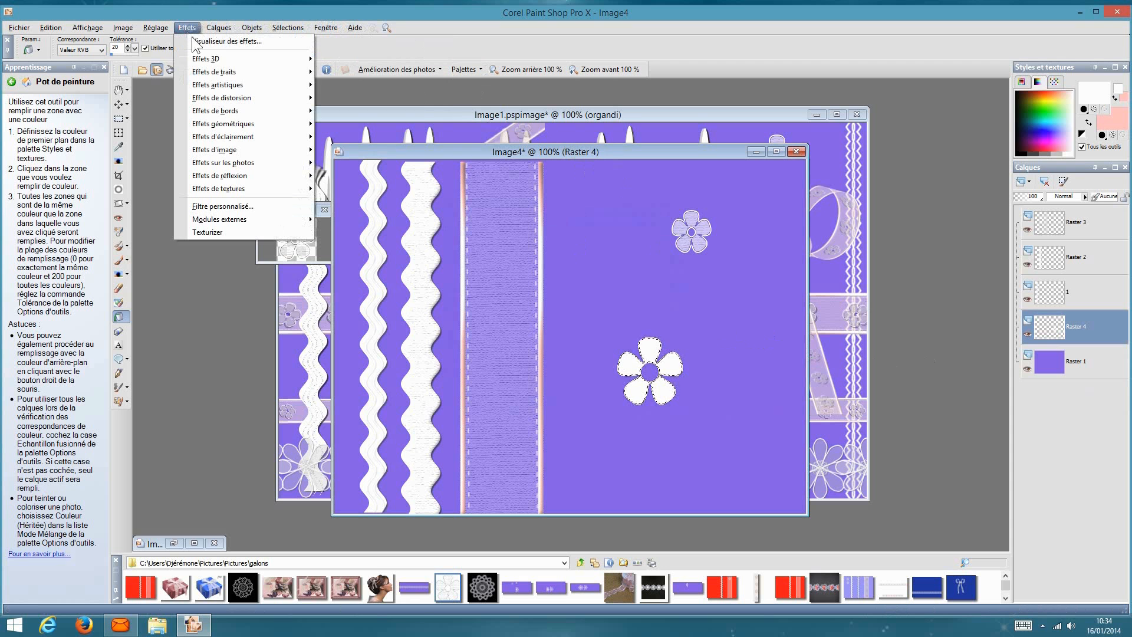
mouse_move(235, 58)
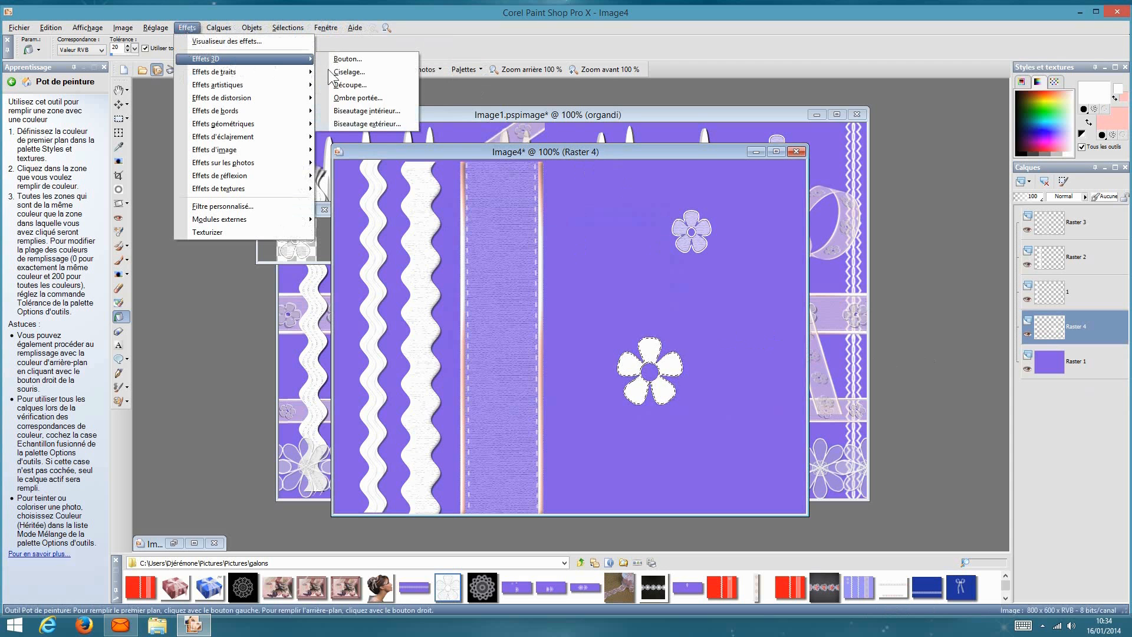
click(358, 110)
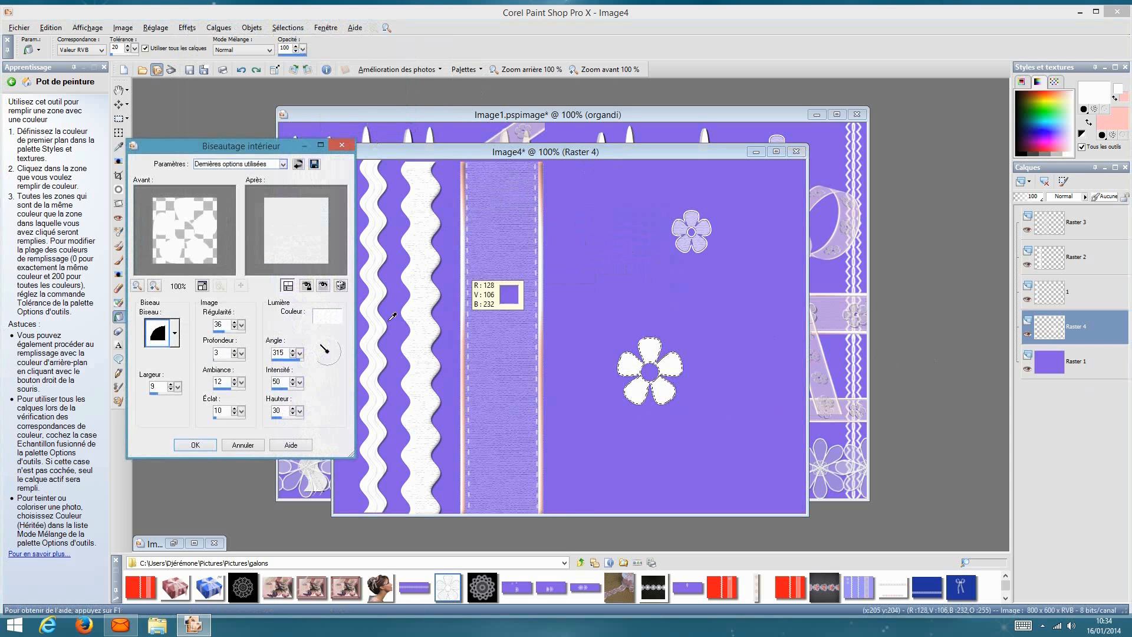
click(199, 444)
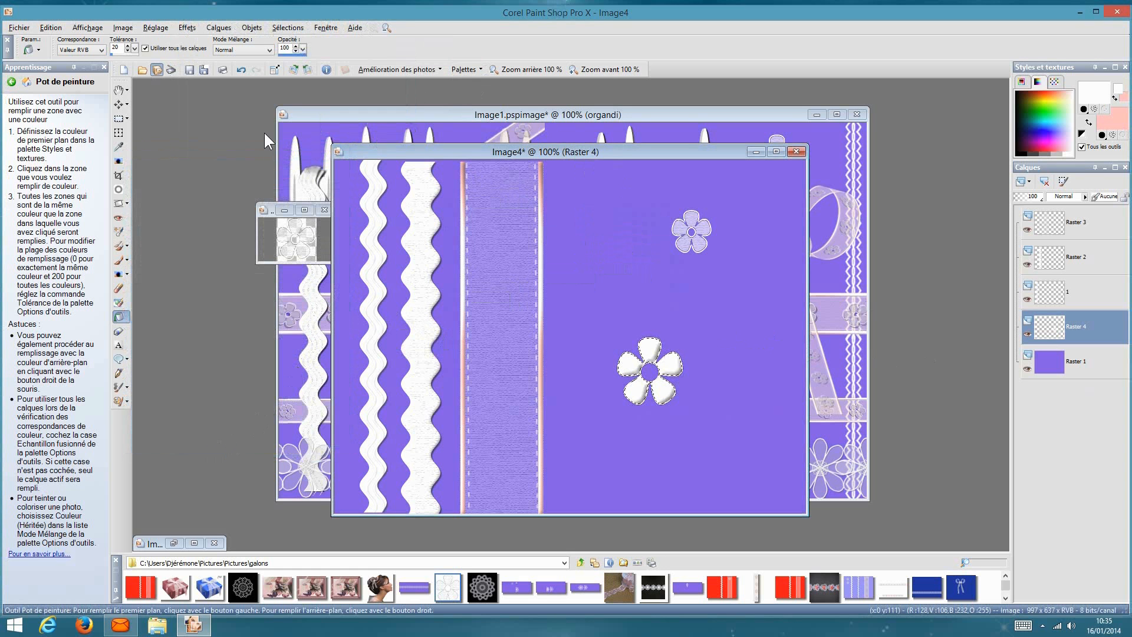
- Contract the selection inside the bevelled flower with the last-used settings and clear the petal interiors
click(286, 27)
mouse_move(351, 107)
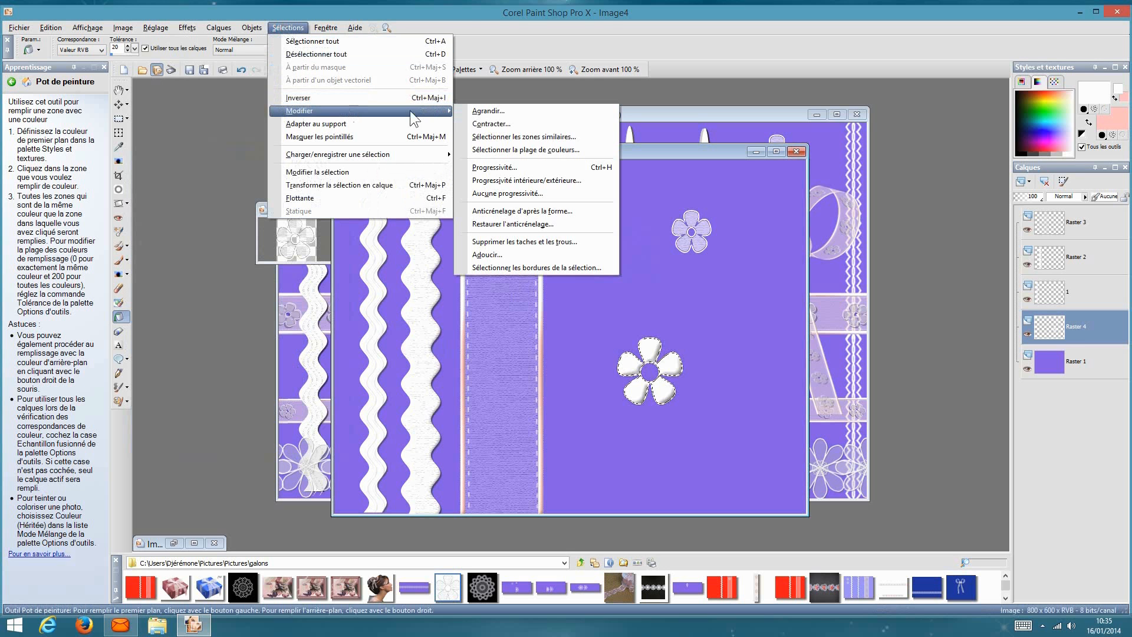
click(476, 128)
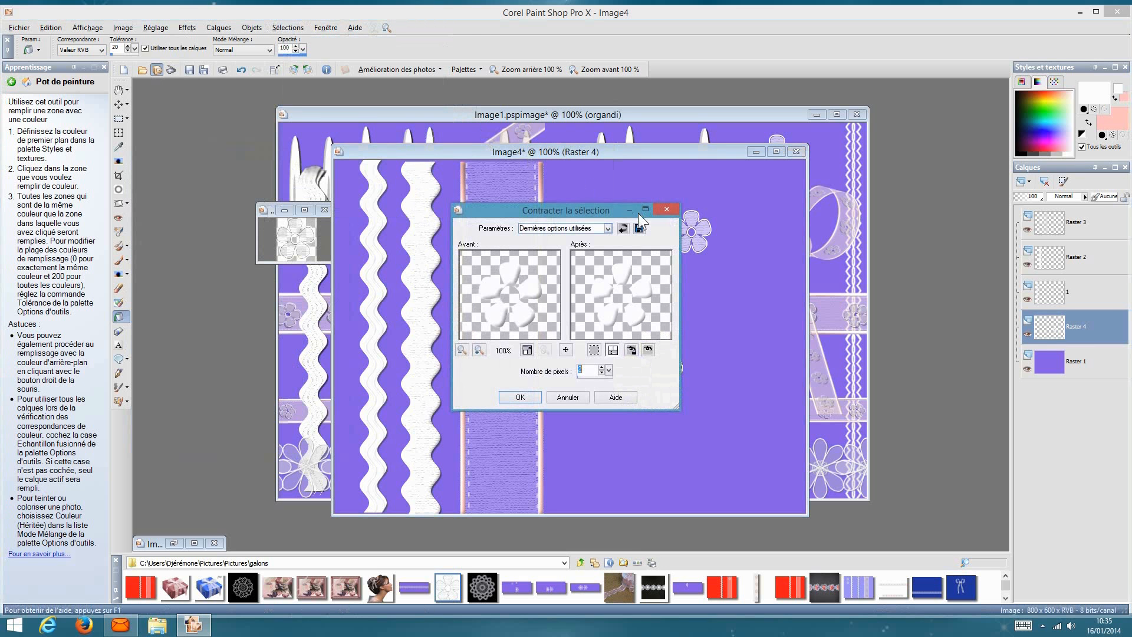
click(539, 395)
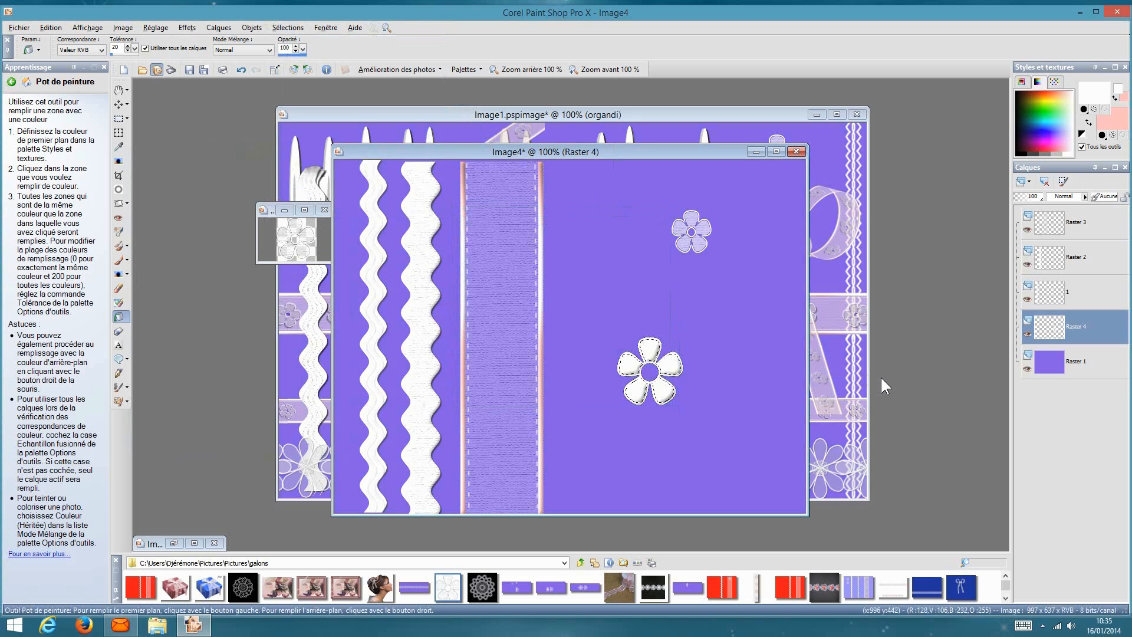
key(Delete)
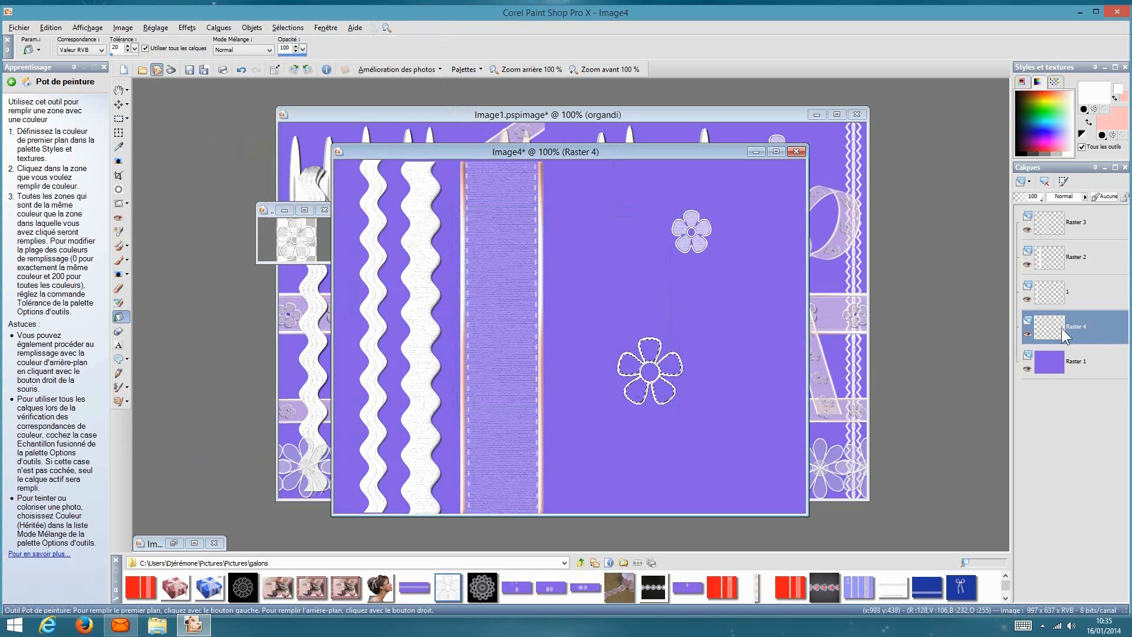
- Add a new raster layer above the flower outline layer Raster 4 with the default properties
click(1086, 325)
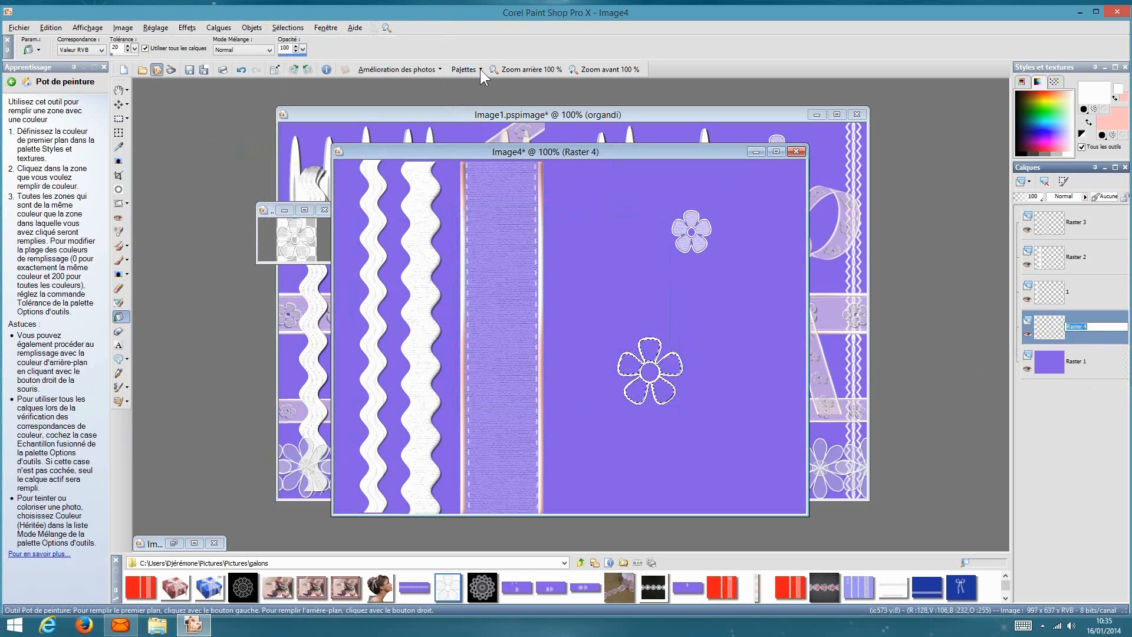
click(217, 27)
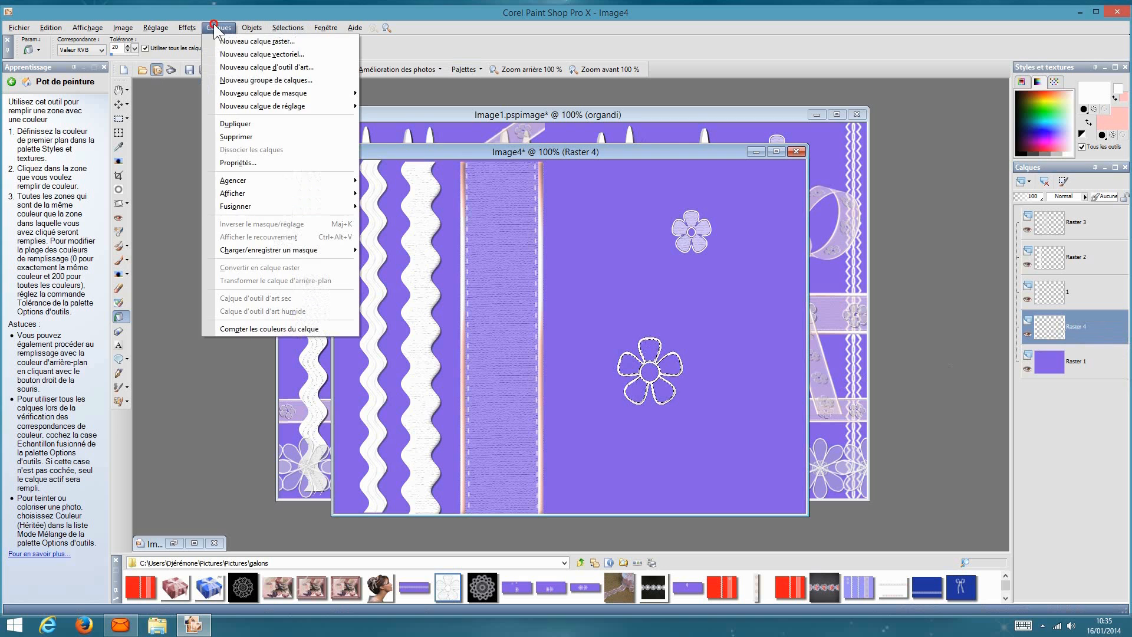
click(228, 41)
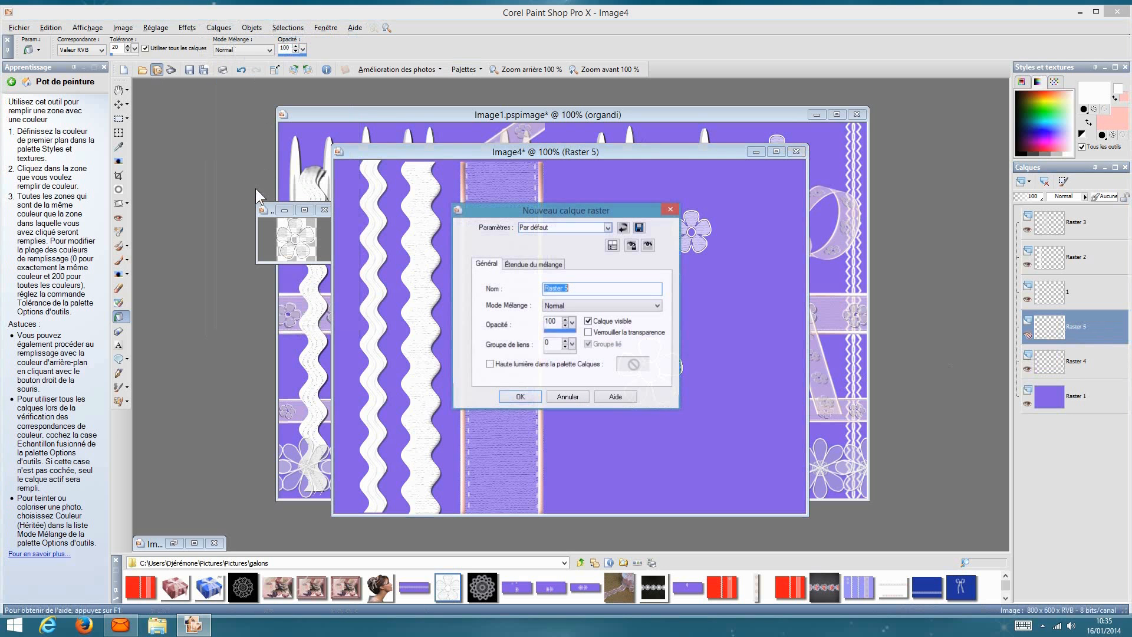
click(533, 399)
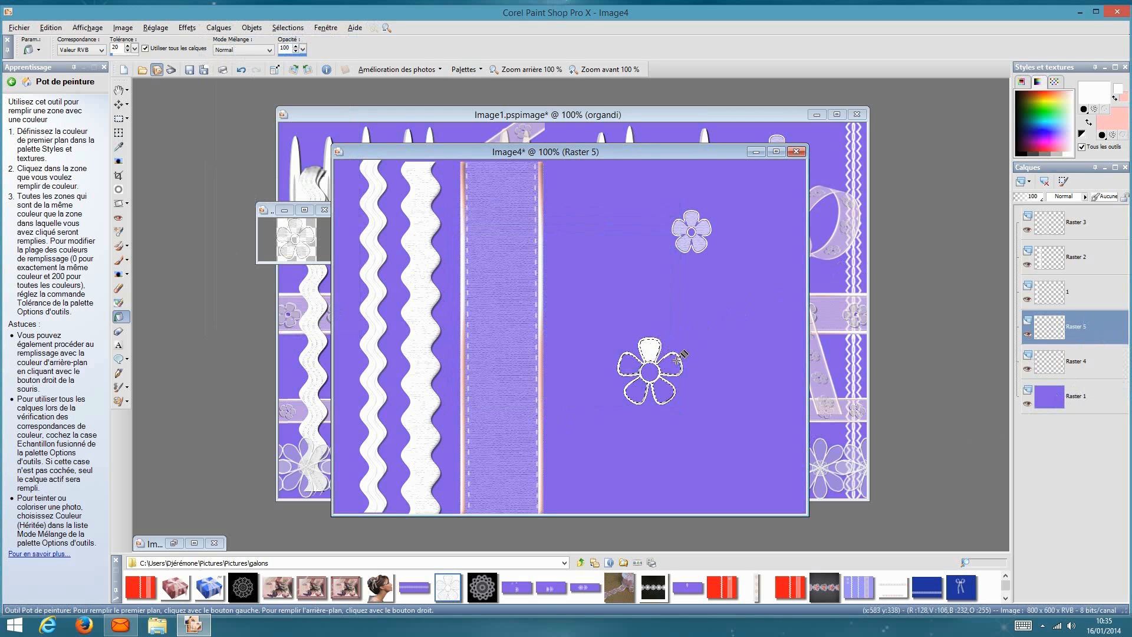
- Flood-fill the five selected petals with white on Raster 5 and lower the layer's opacity to 38
click(652, 349)
click(671, 363)
click(666, 388)
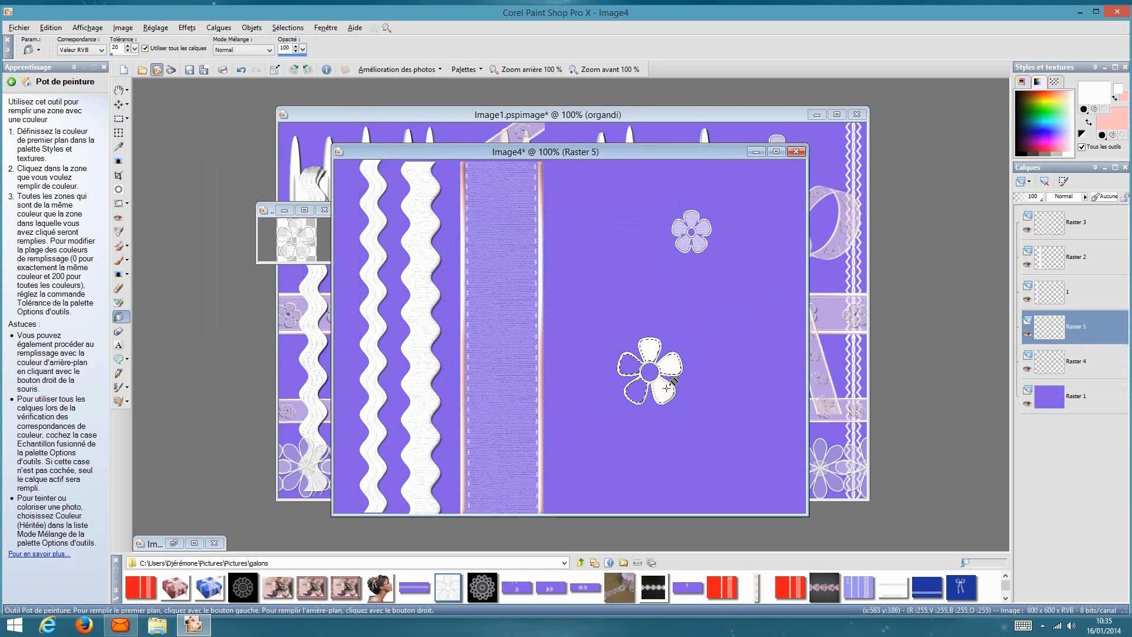
click(637, 391)
click(631, 368)
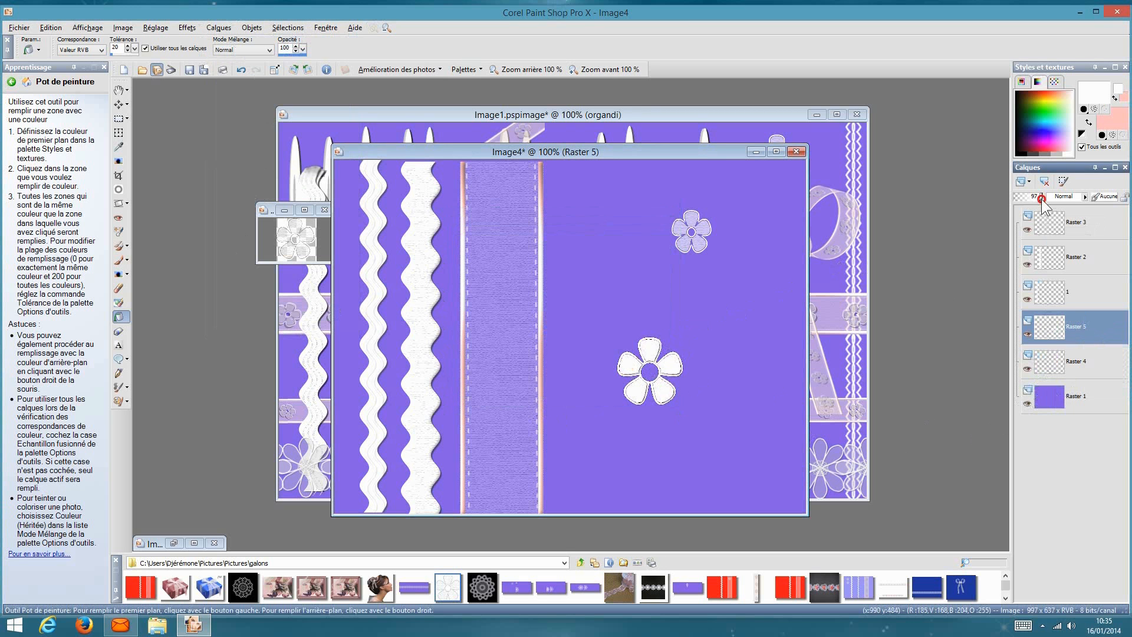
drag(1042, 199, 1025, 199)
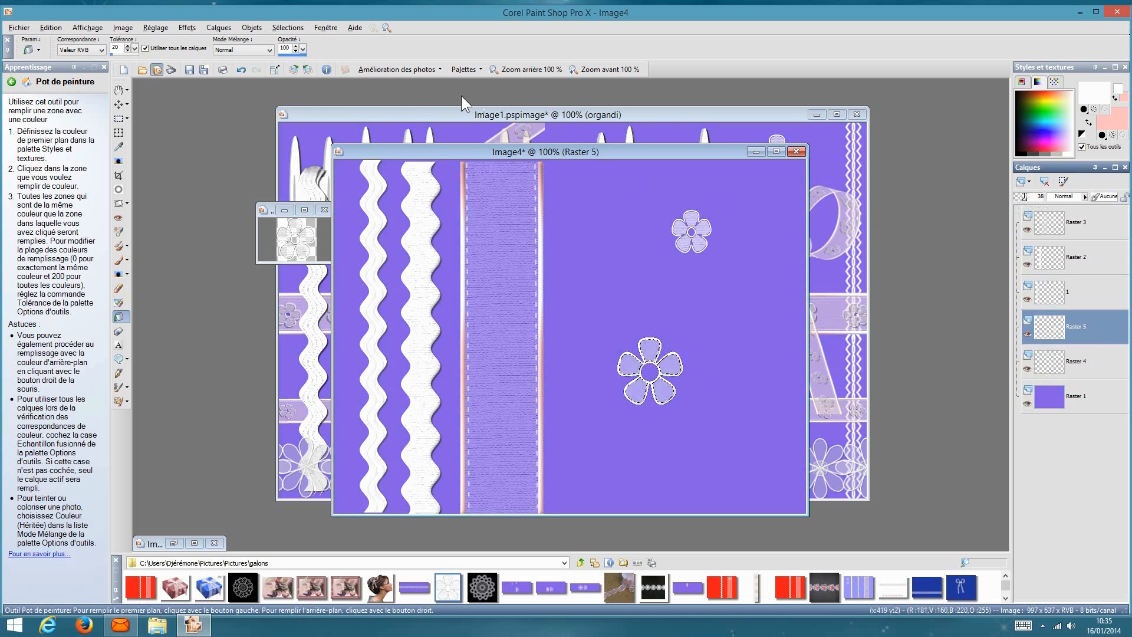
- Texturize the petals with Canvas at 100% scaling, relief 4 and light from Top, and remove the selection
click(187, 27)
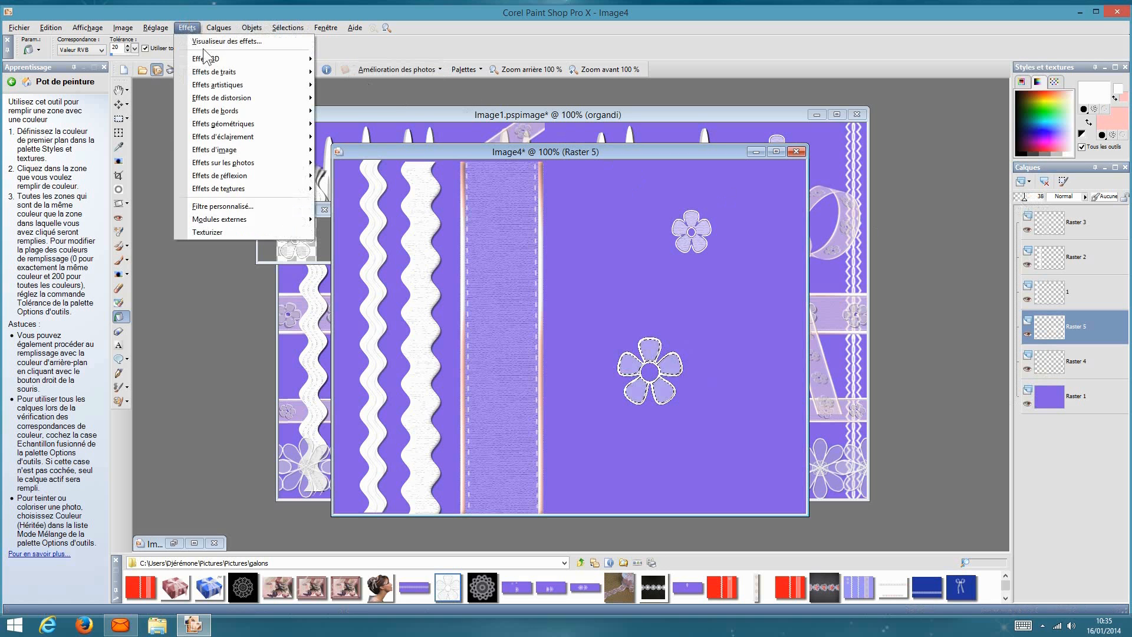
click(276, 232)
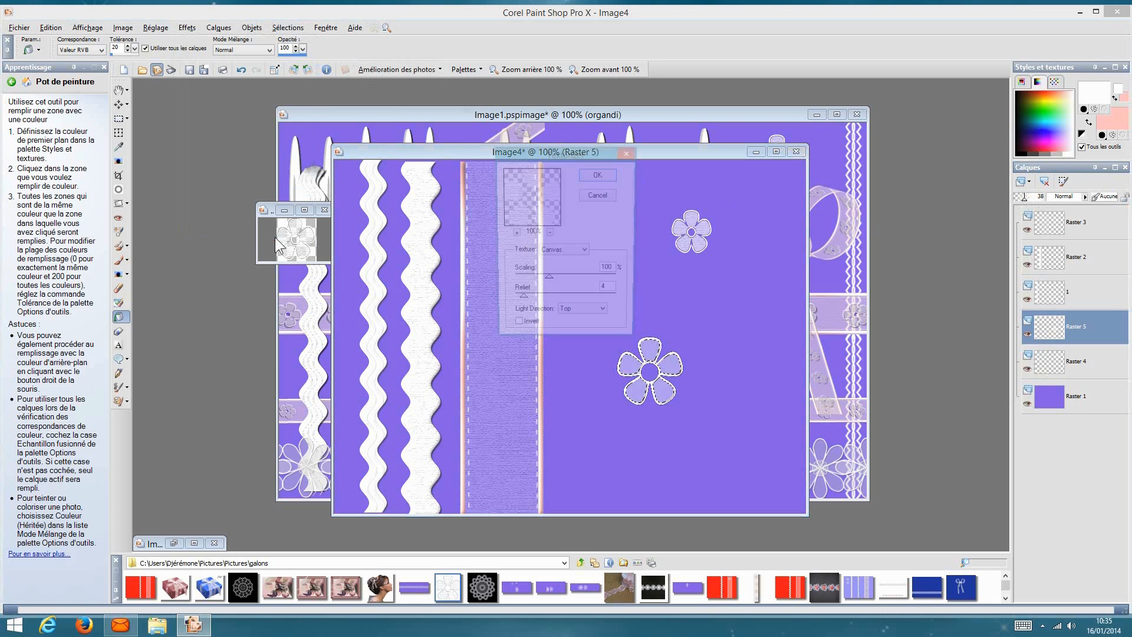
click(611, 176)
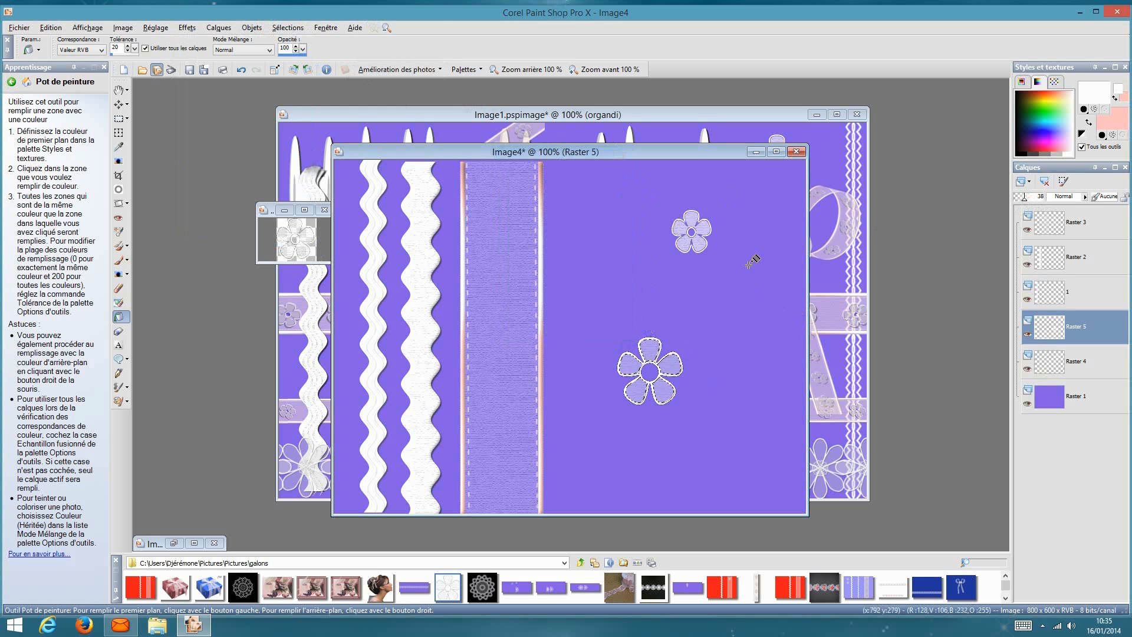
click(288, 30)
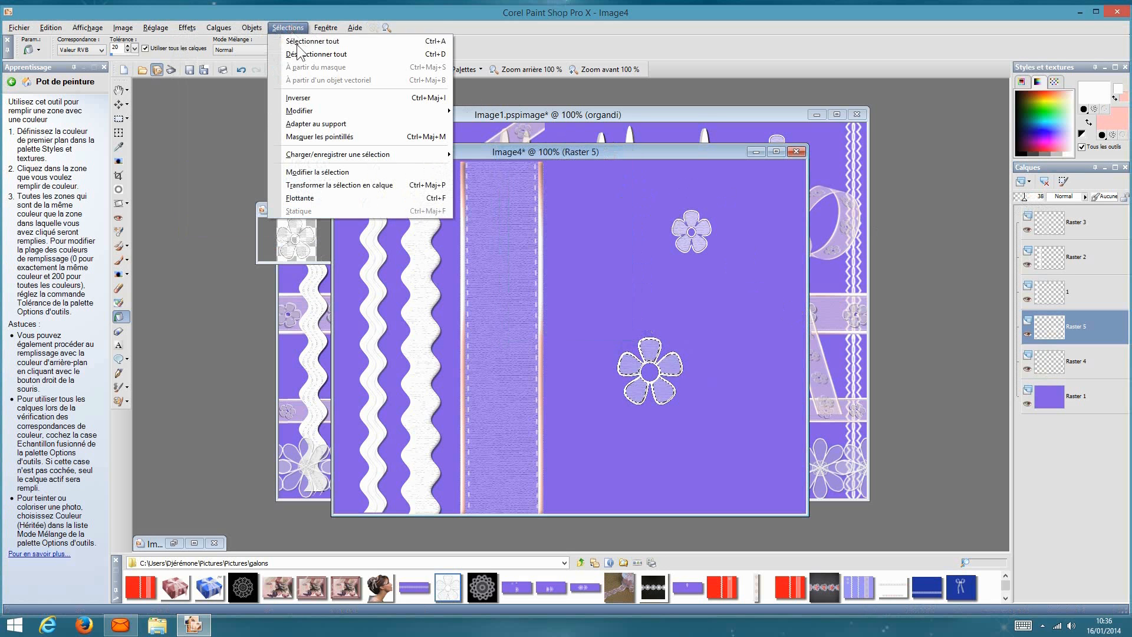
click(324, 53)
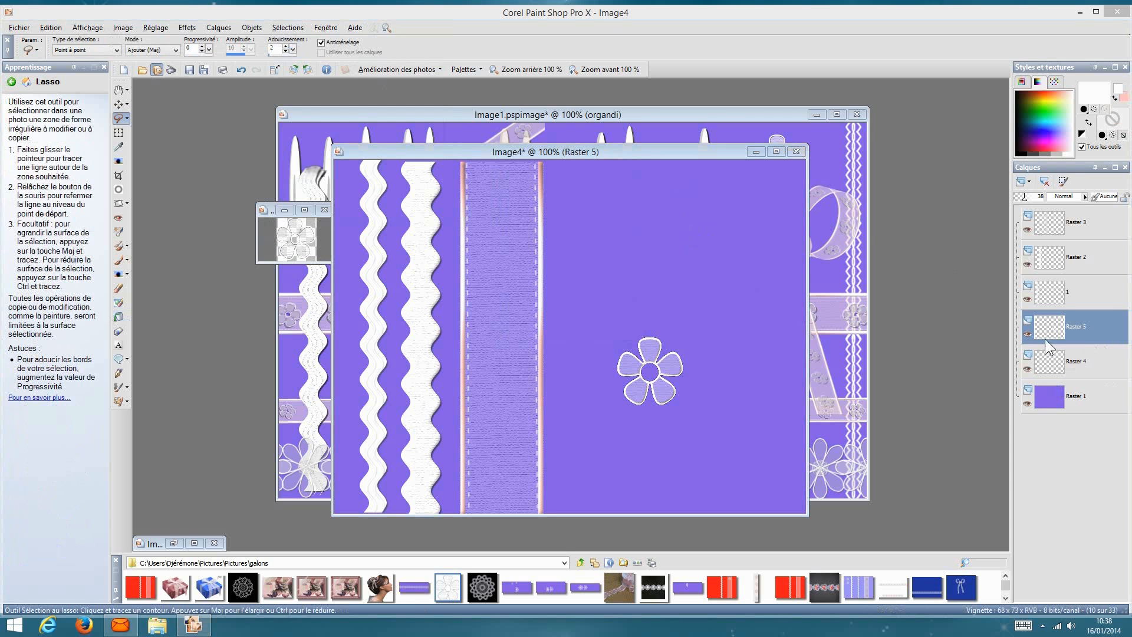
- Check the petal and outline layers by toggling their visibility, and merge Raster 5 down into Raster 4
click(1027, 335)
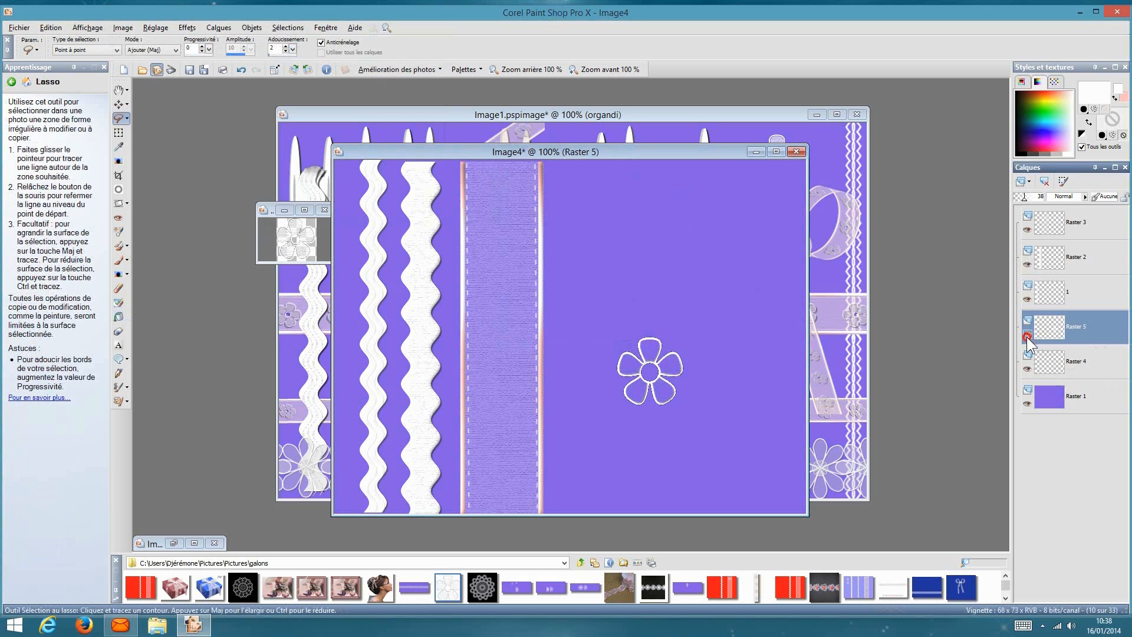
click(1027, 335)
click(1028, 366)
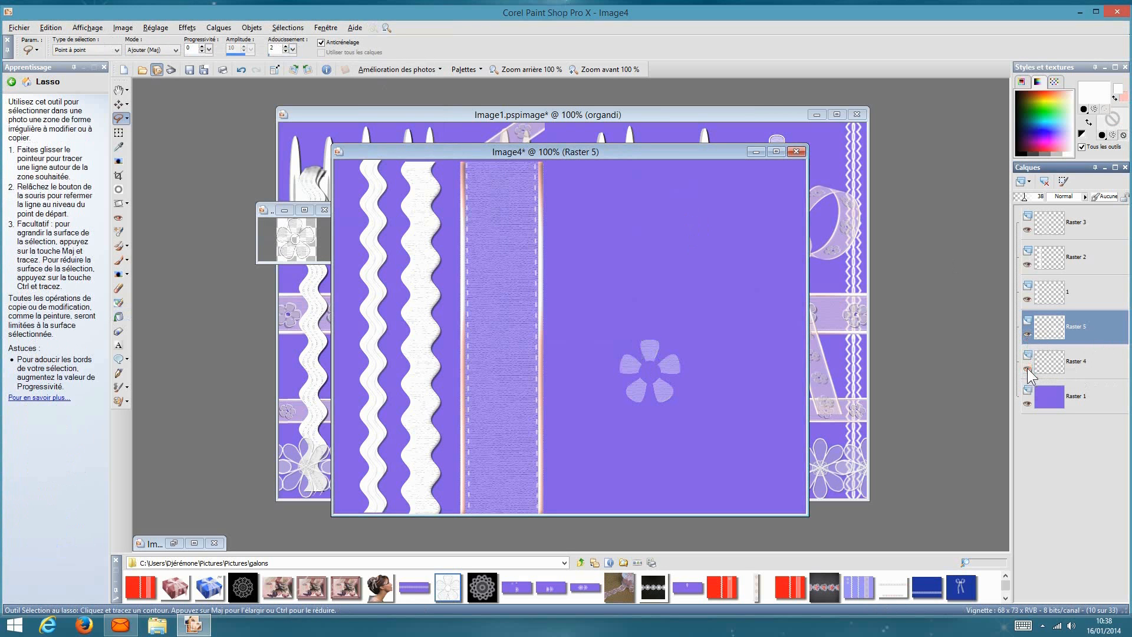
click(1027, 370)
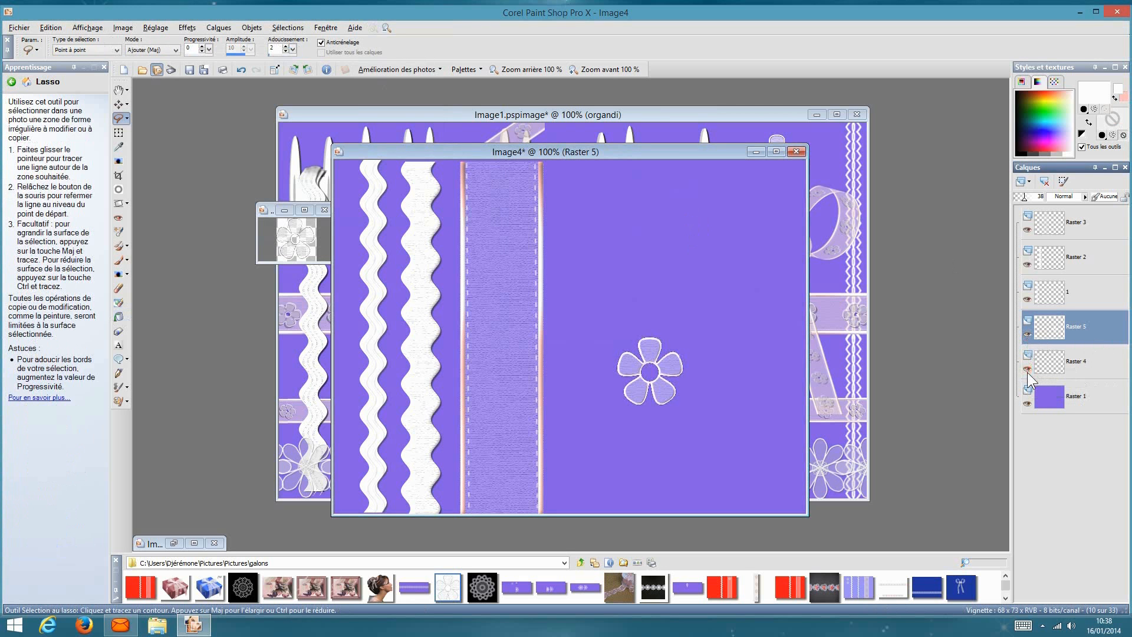
right_click(1083, 341)
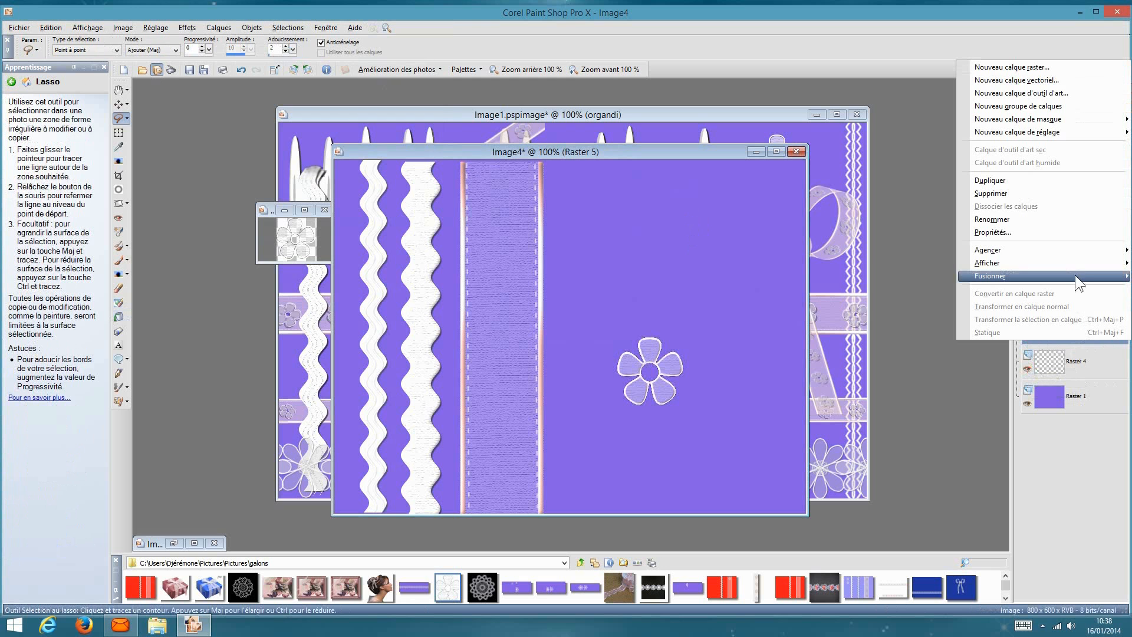
mouse_move(1074, 271)
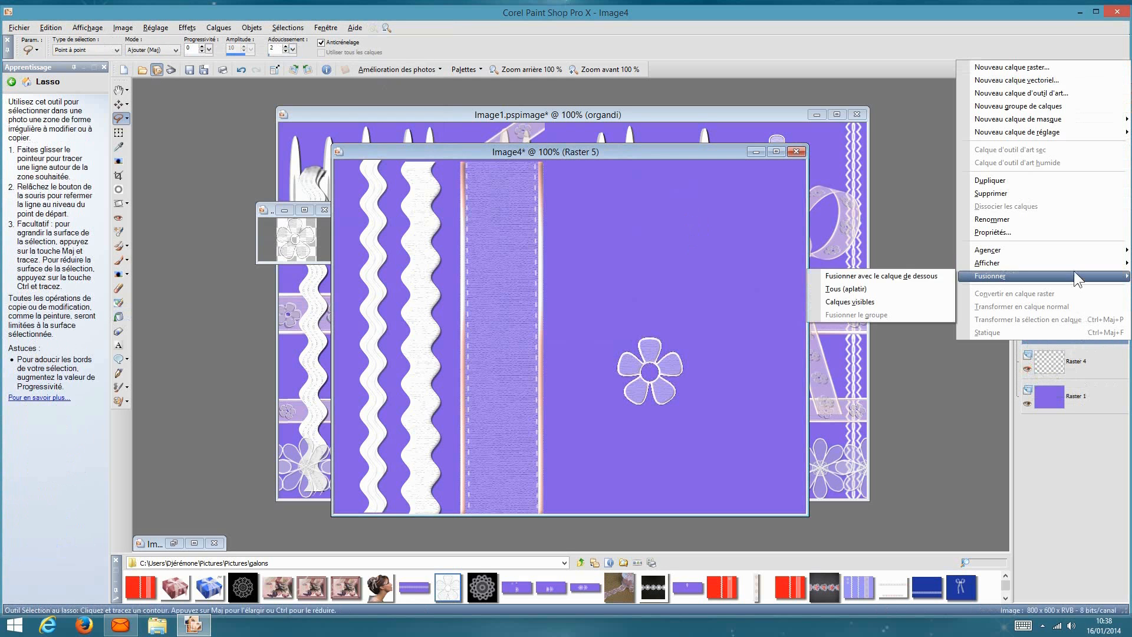
click(911, 277)
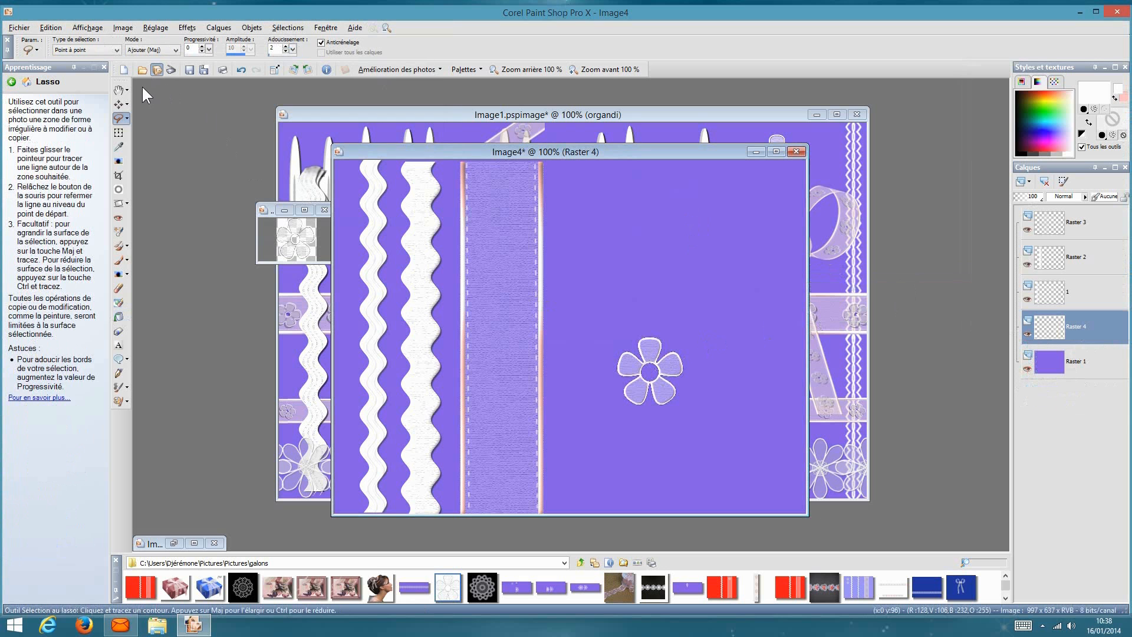
- Move the finished flower onto the upper end of the translucent ribbon, centred between its stitched edges
click(119, 105)
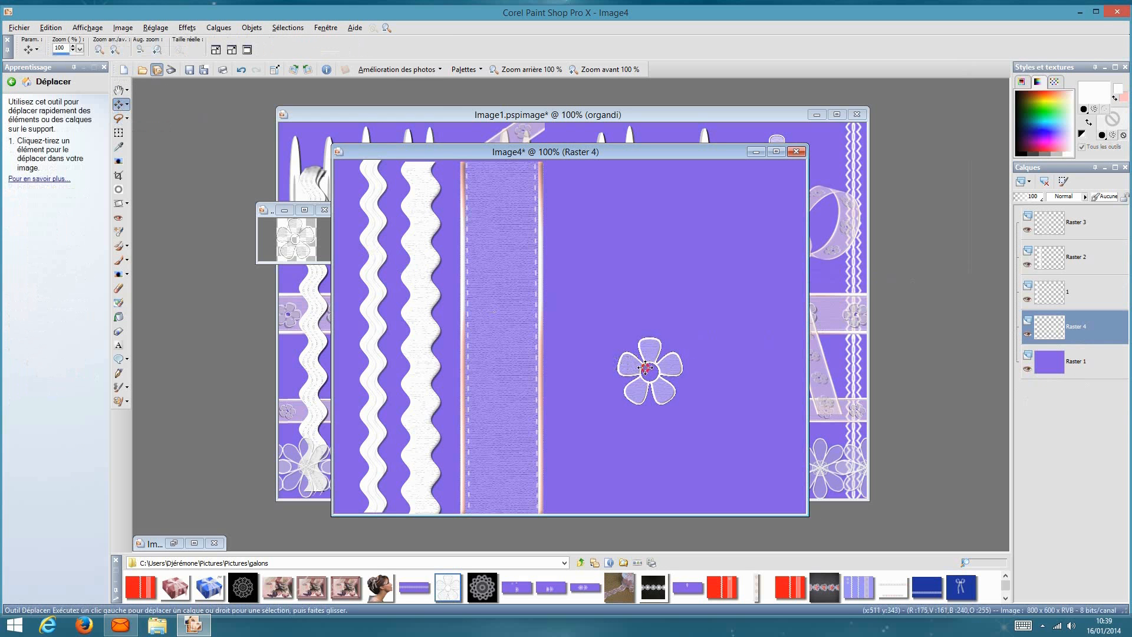
drag(646, 368, 487, 208)
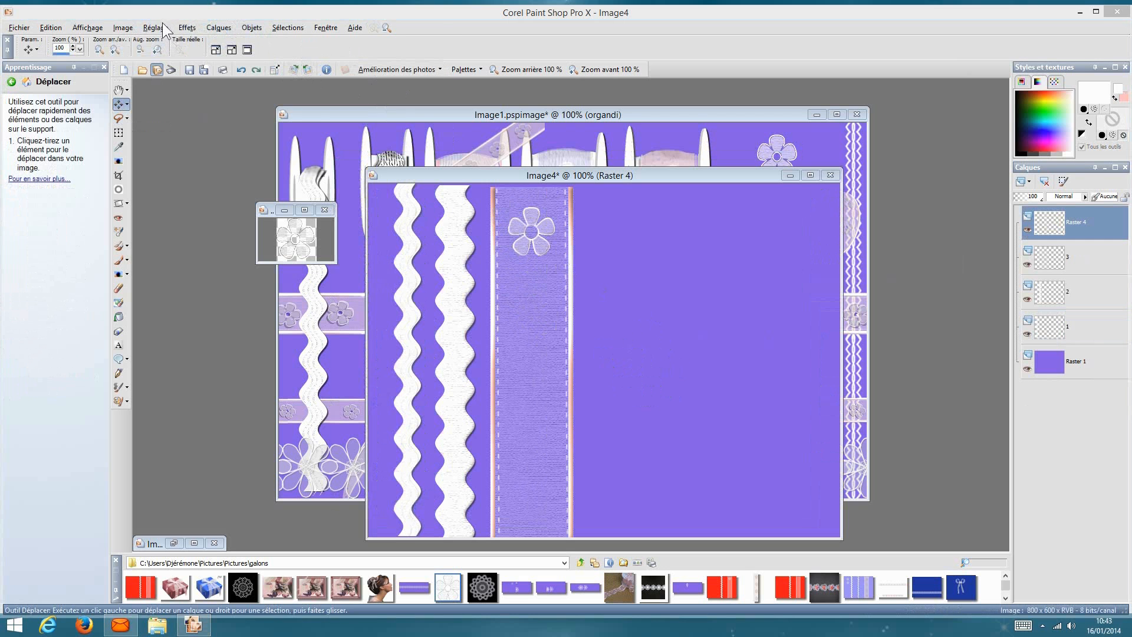
- Apply an inner bevel with width 9, smoothness 36 and depth 1 to the flower on the ribbon
click(185, 26)
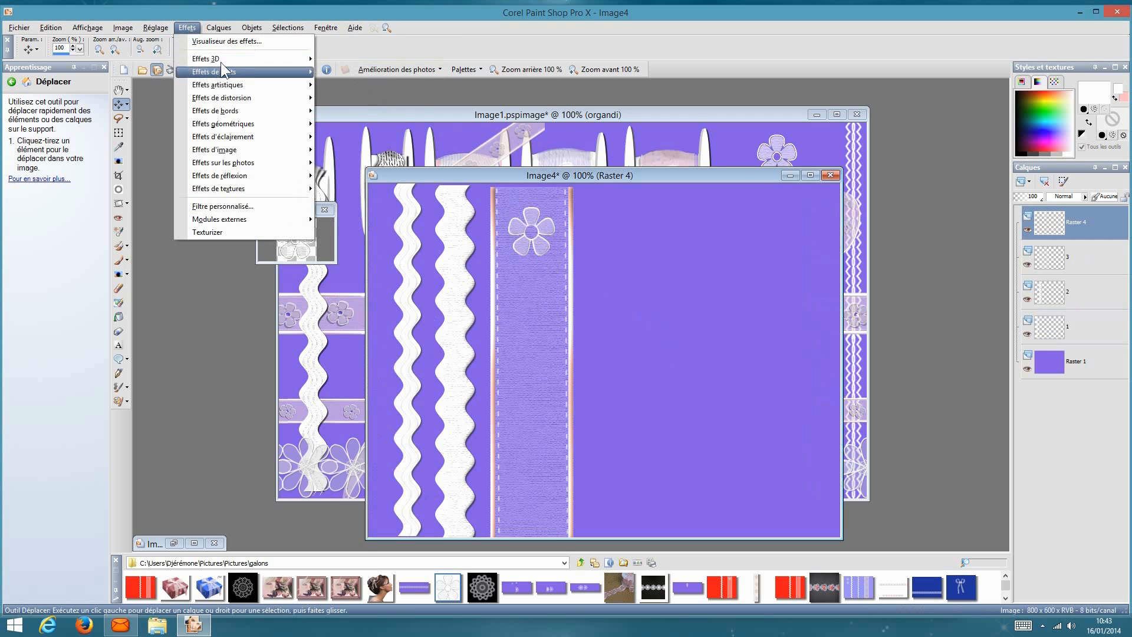
mouse_move(224, 57)
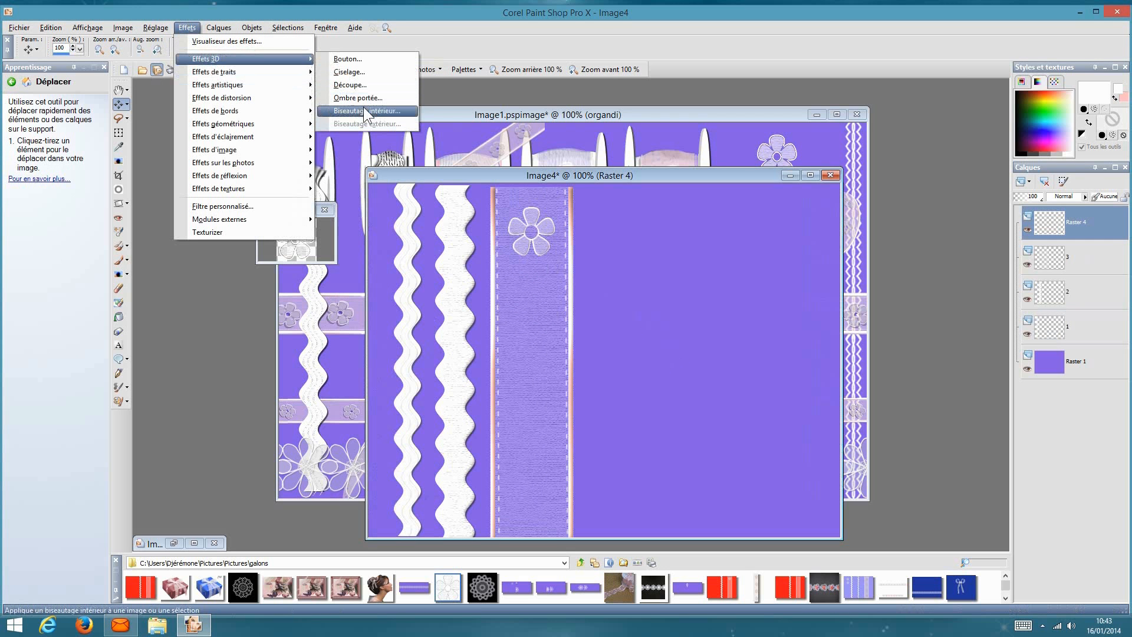
click(364, 109)
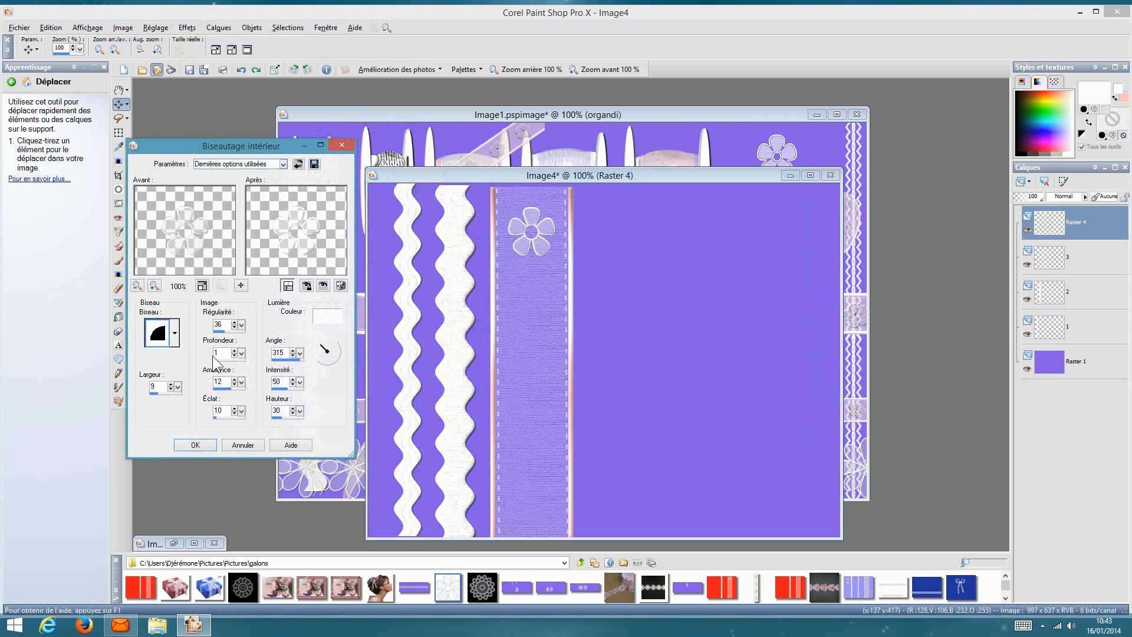
click(210, 444)
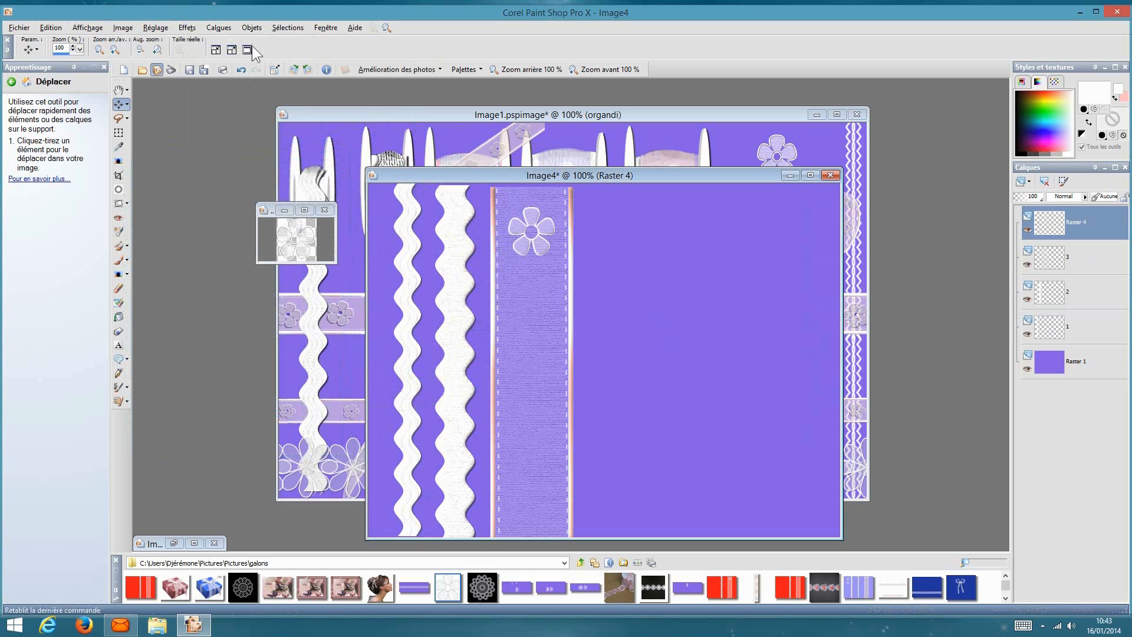
- Apply a drop shadow to the ribbon flower with vertical and horizontal offsets of 1, opacity 49 and blur 1.00
click(188, 36)
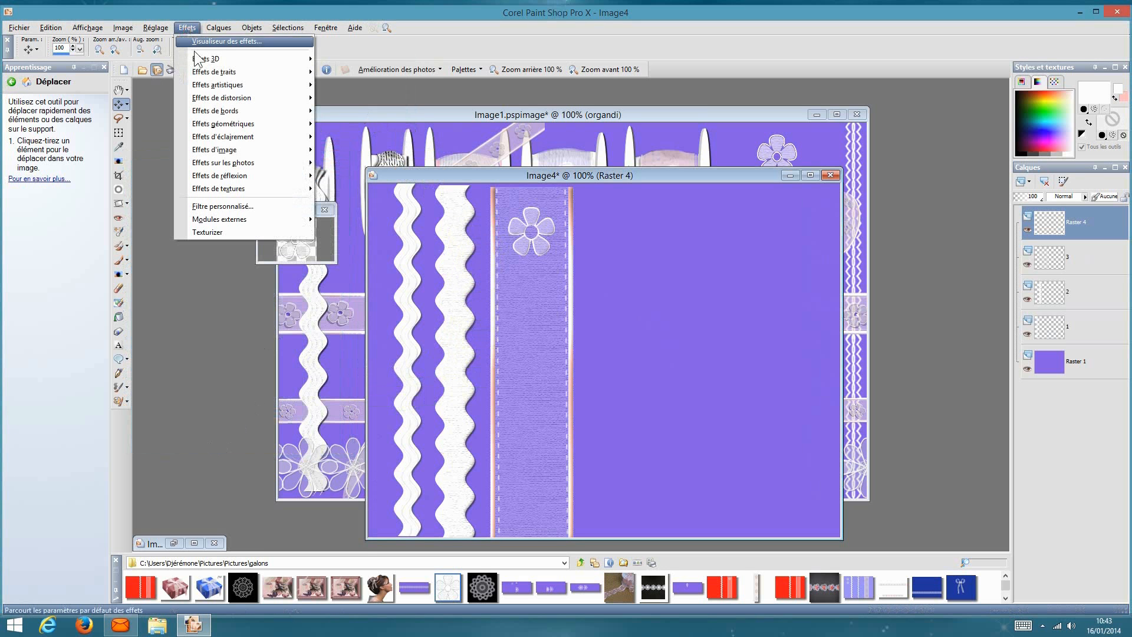
mouse_move(253, 59)
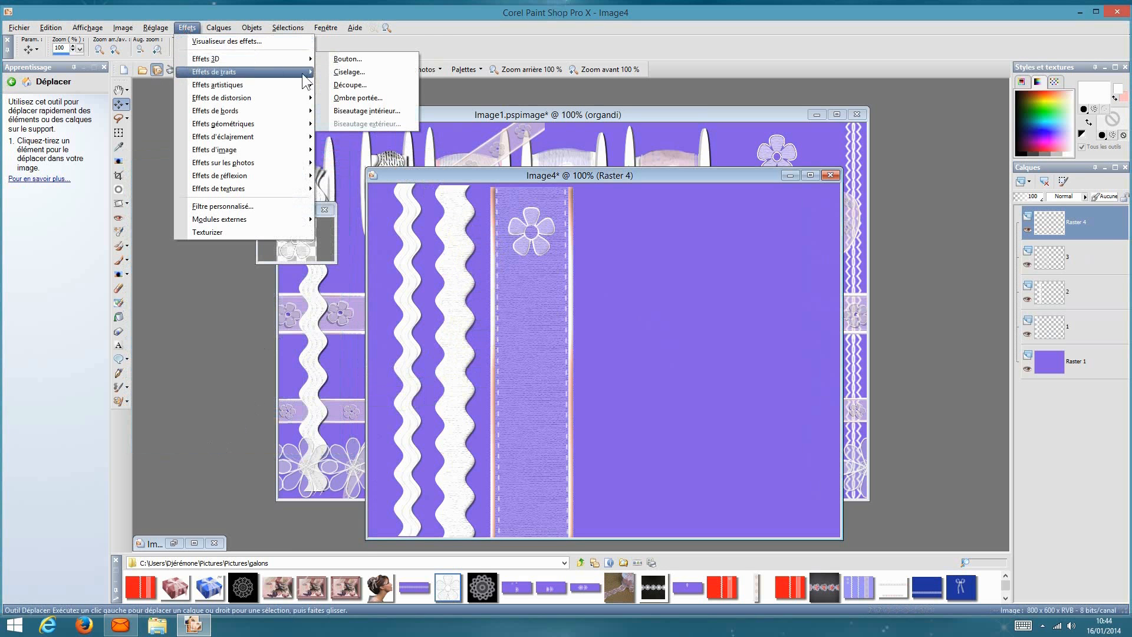
click(340, 97)
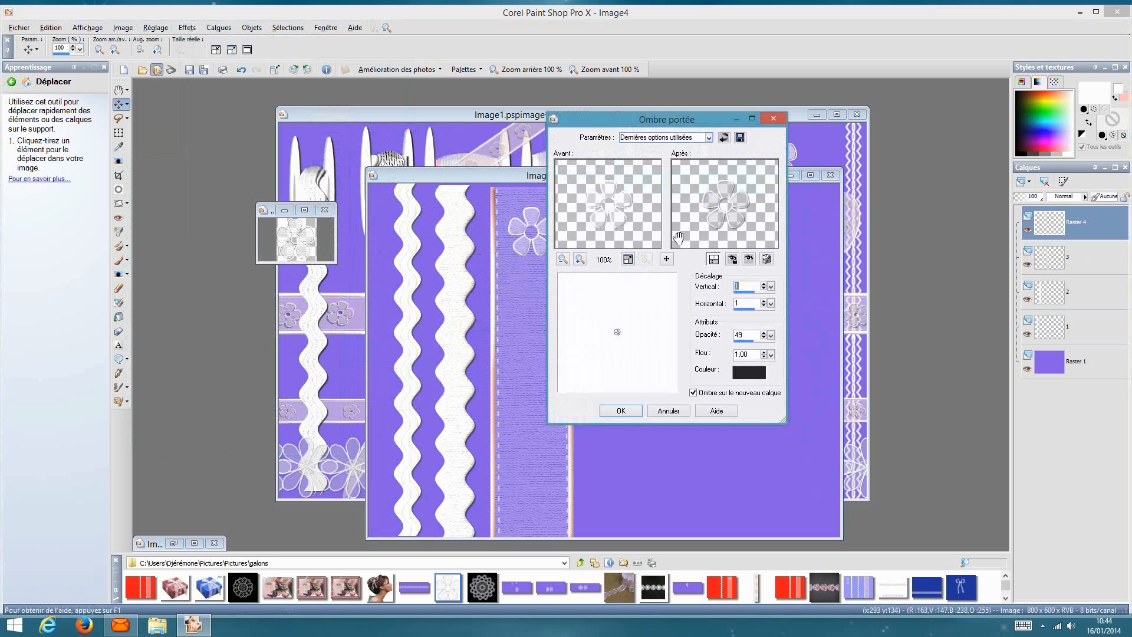
click(635, 406)
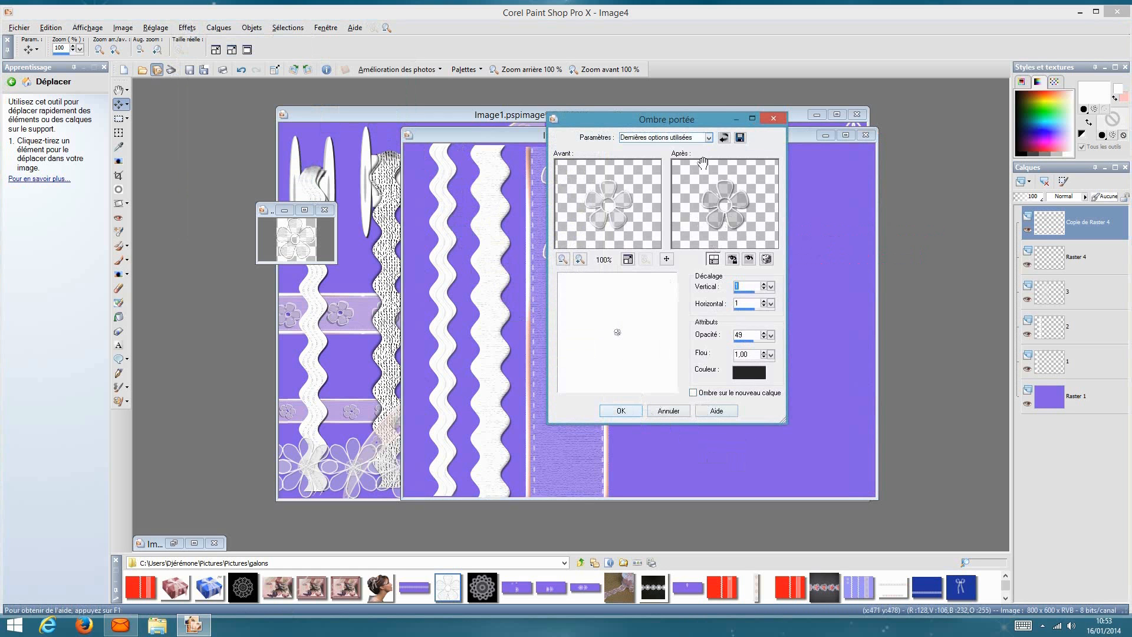
click(774, 120)
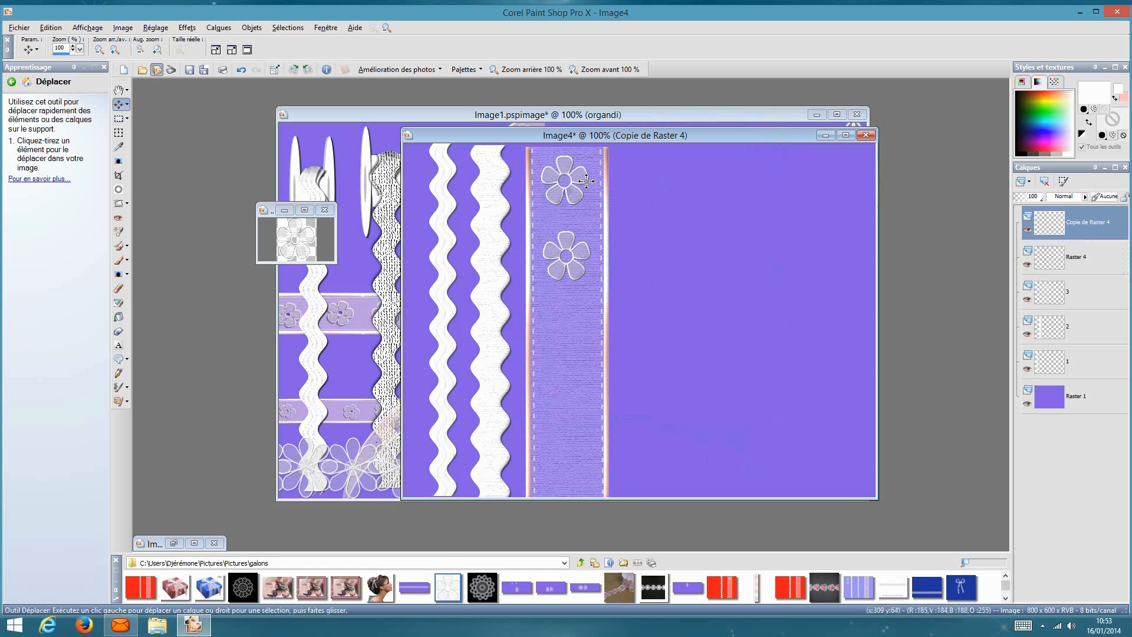
- Merge the duplicated flower layer, Copie de Raster 4, down into Raster 4
click(1099, 224)
right_click(1098, 224)
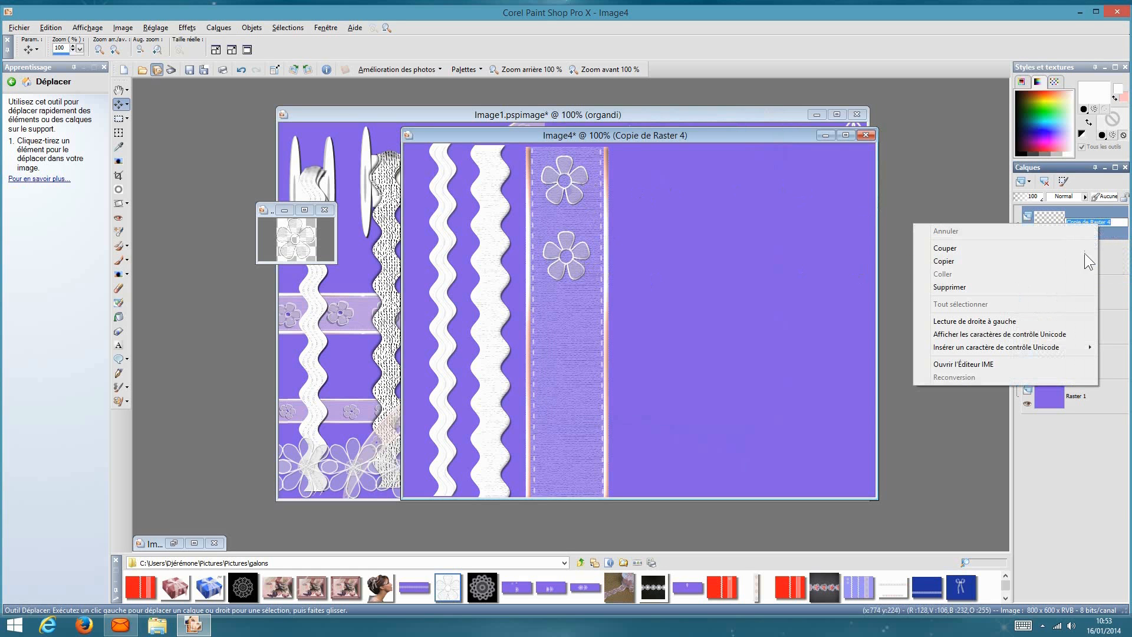
click(1109, 235)
right_click(1103, 231)
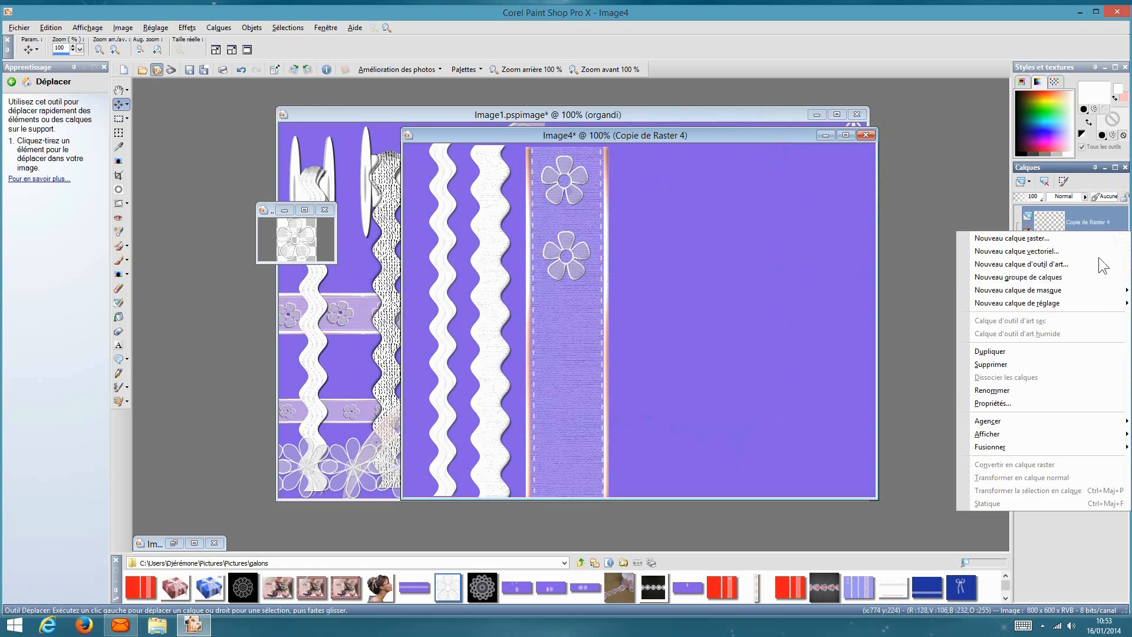
mouse_move(1090, 447)
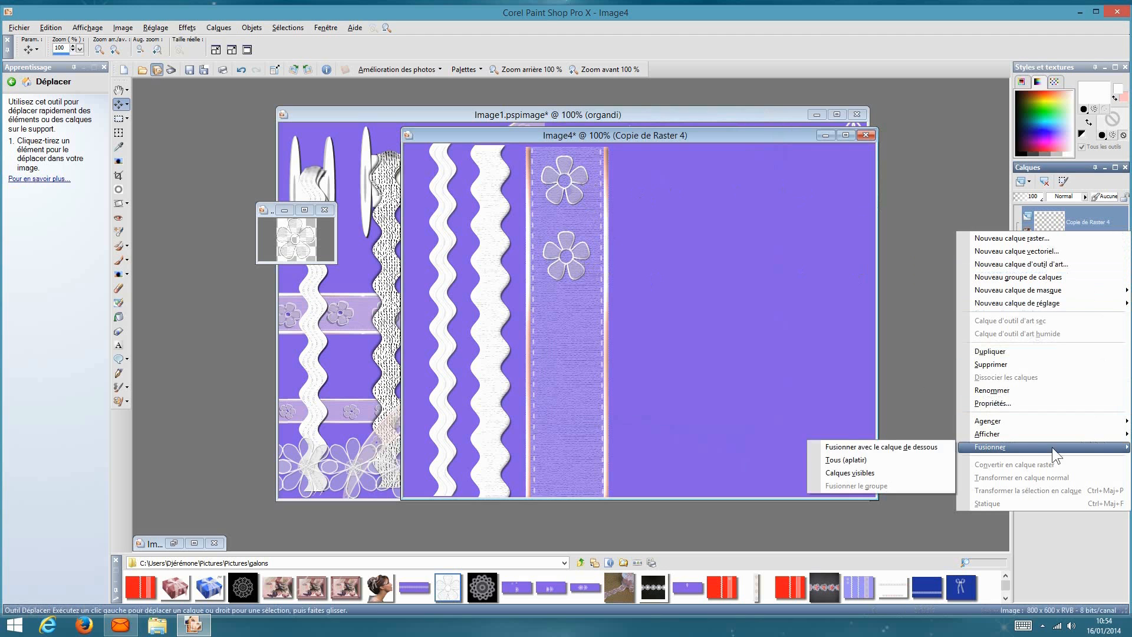
click(939, 447)
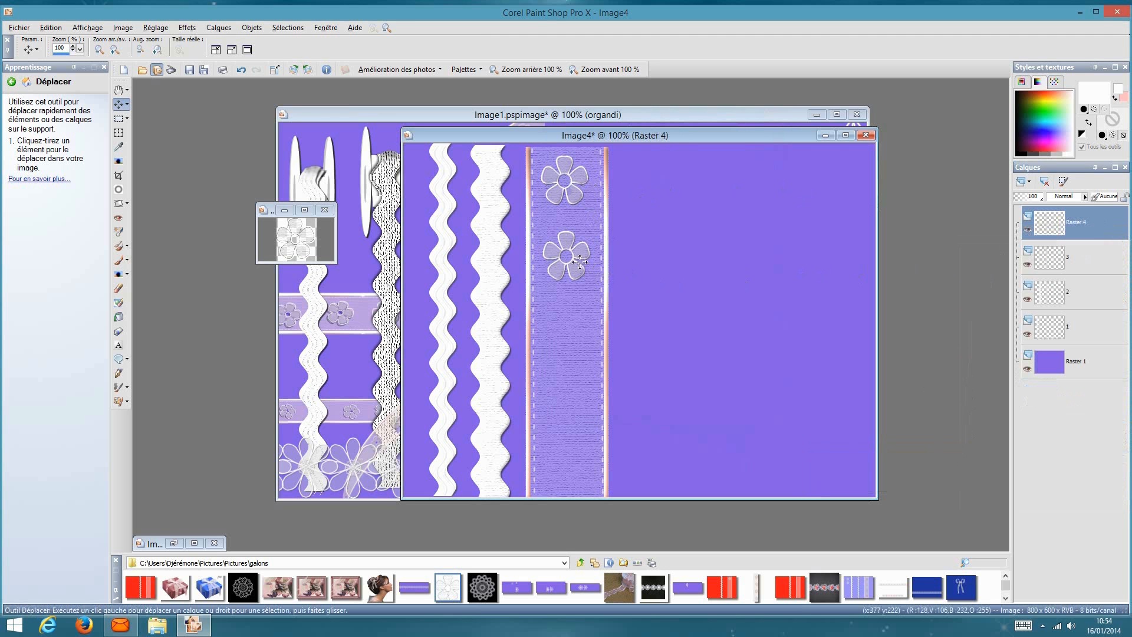
- Try merging the slightly lowered flower pair down into ribbon layer 3, toggle the layer's visibility, and undo the merge
mouse_move(581, 251)
mouse_down()
mouse_move(582, 289)
mouse_move(585, 262)
mouse_up()
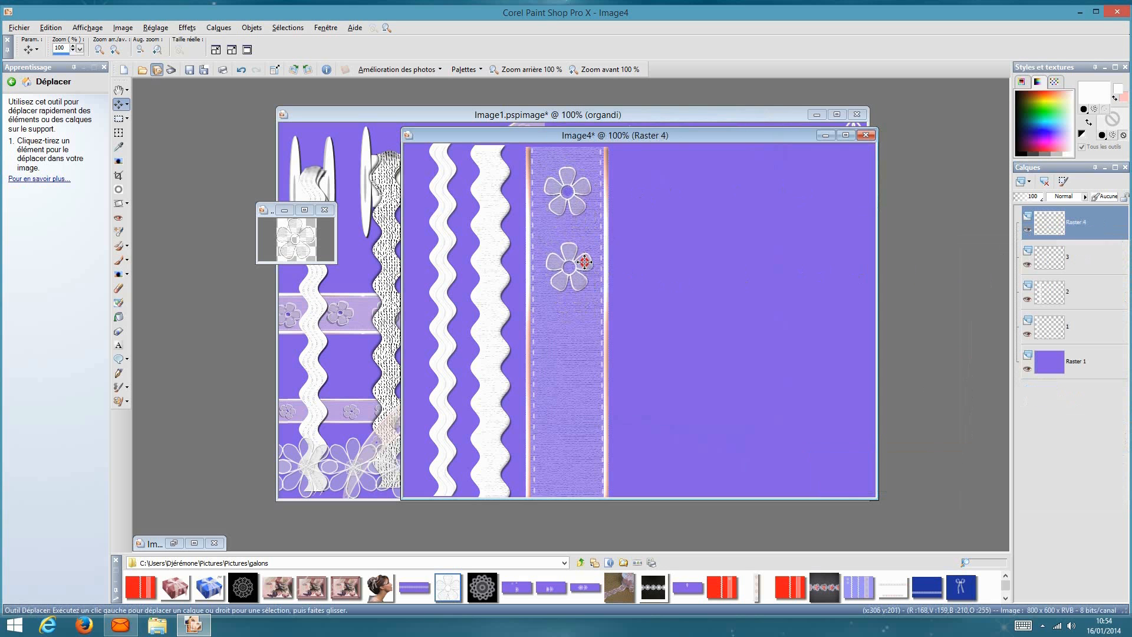
right_click(1071, 226)
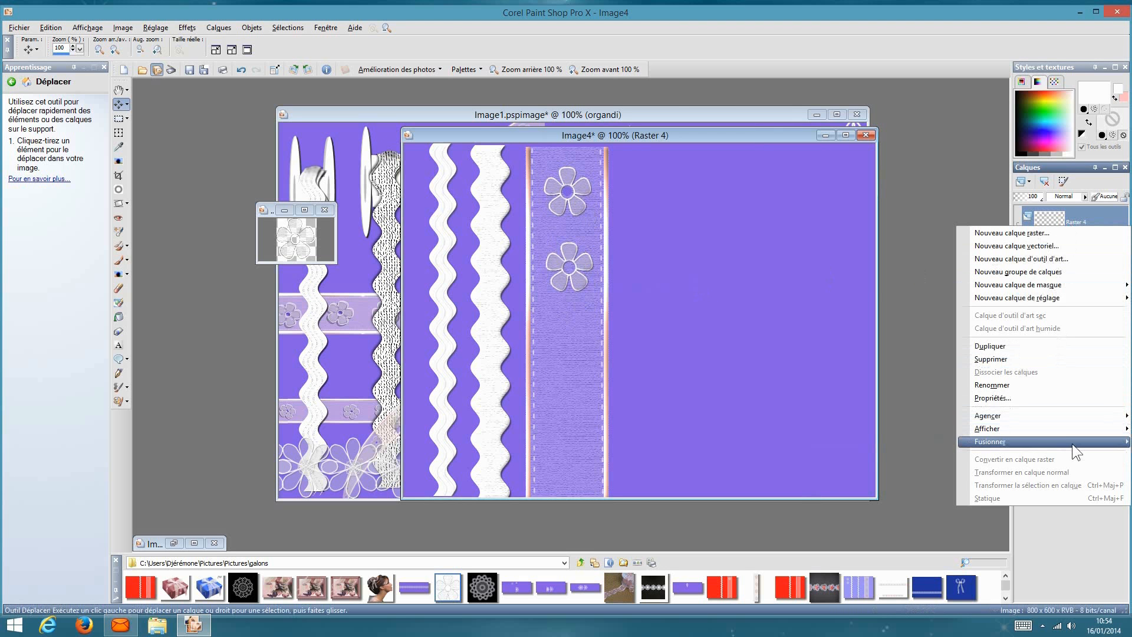
mouse_move(1072, 443)
click(939, 441)
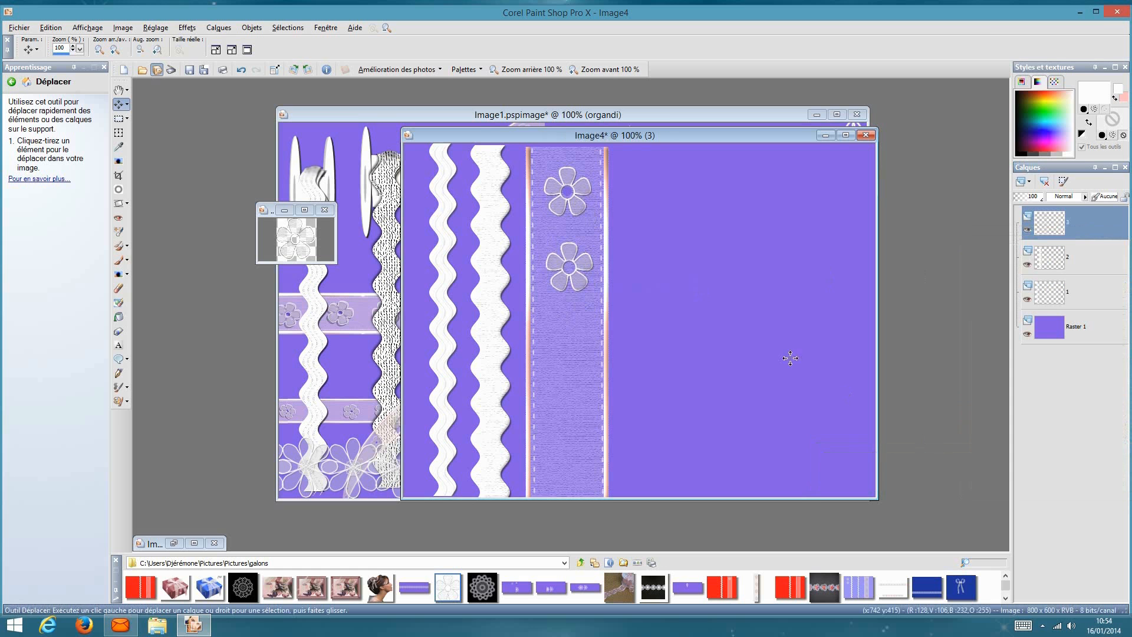
click(1027, 228)
click(1028, 228)
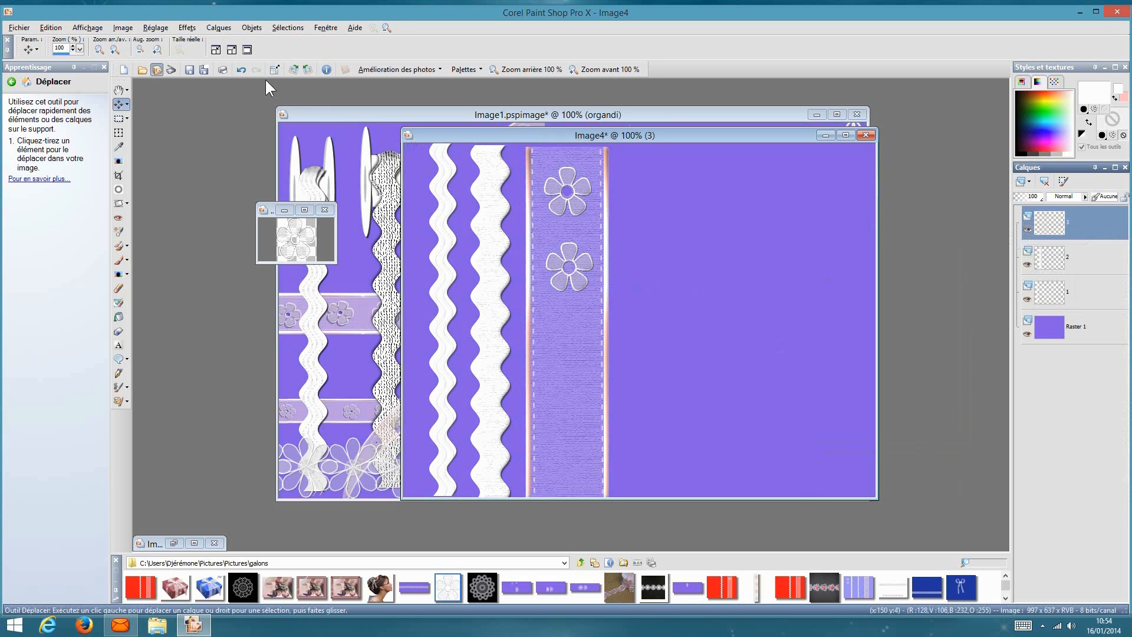
click(242, 70)
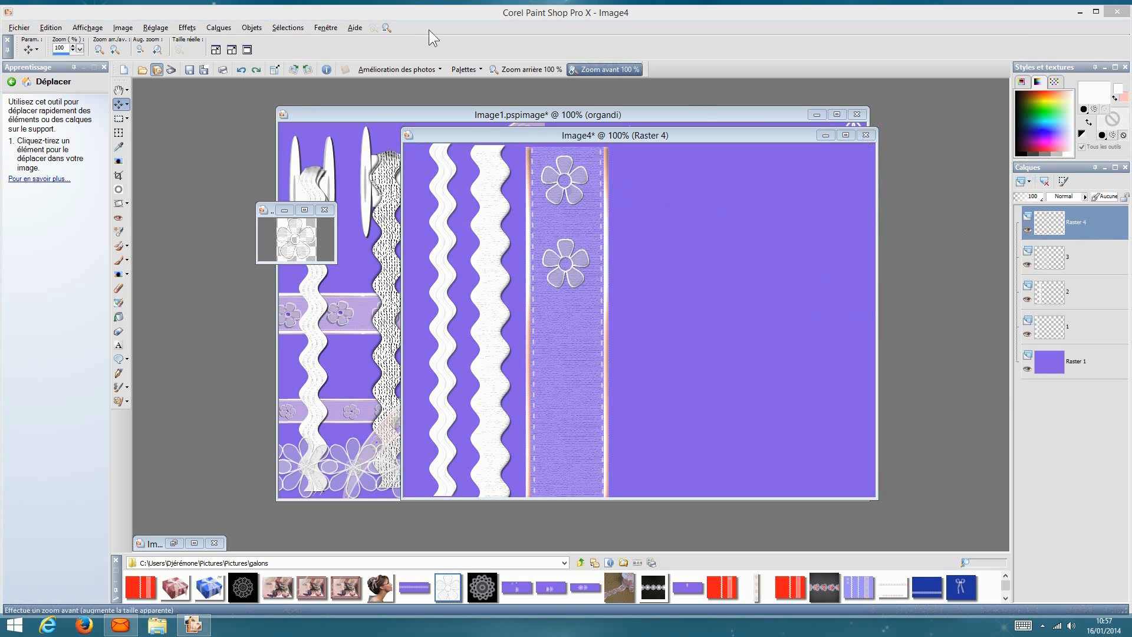
- Duplicate the two-flower layer, place the copy on the ribbon below the originals with matching spacing, and turn on the grid
click(225, 26)
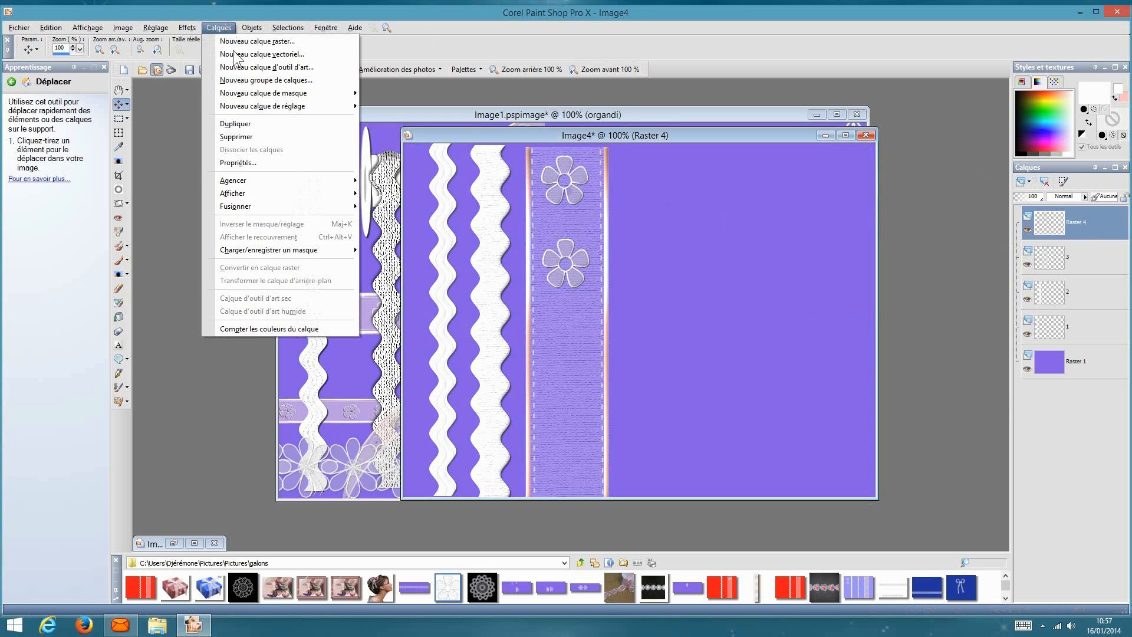
click(282, 125)
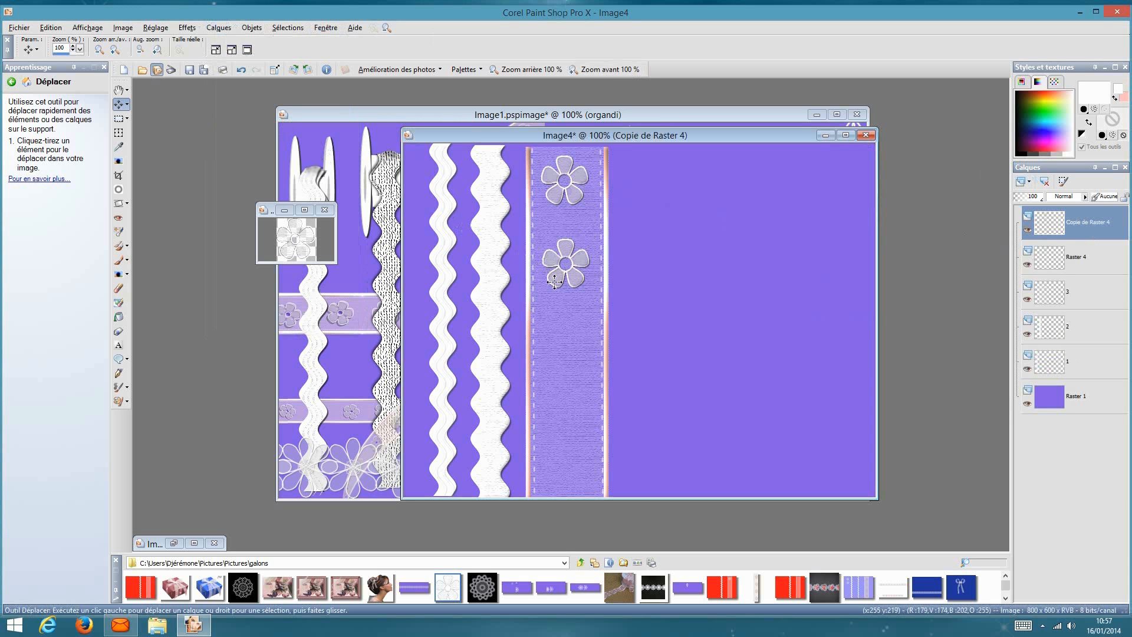
drag(557, 279, 559, 443)
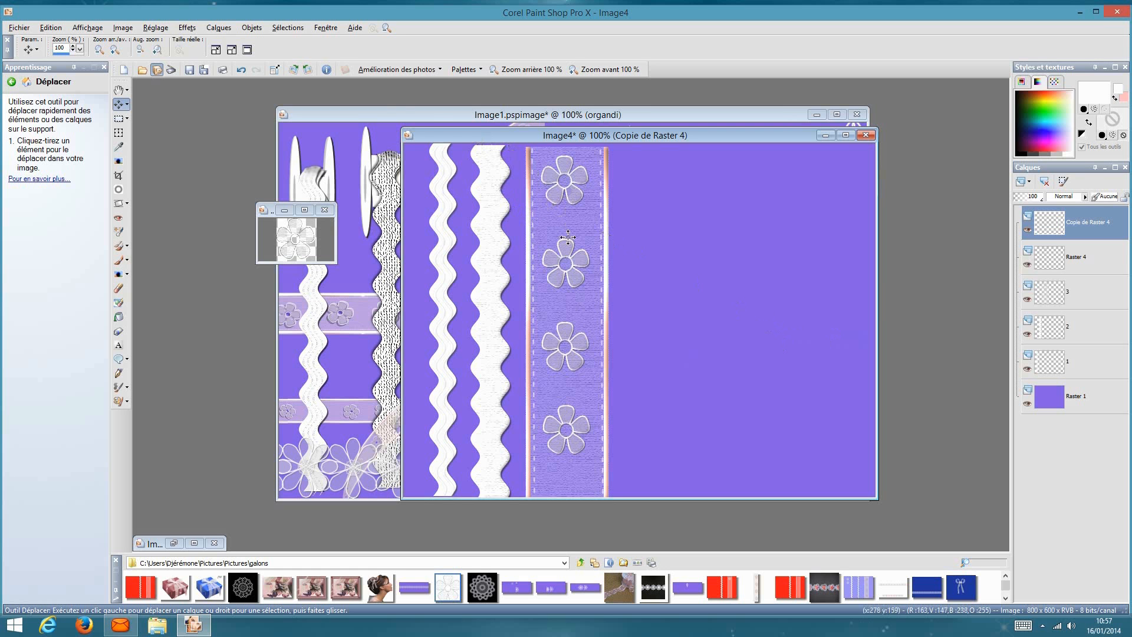
click(96, 29)
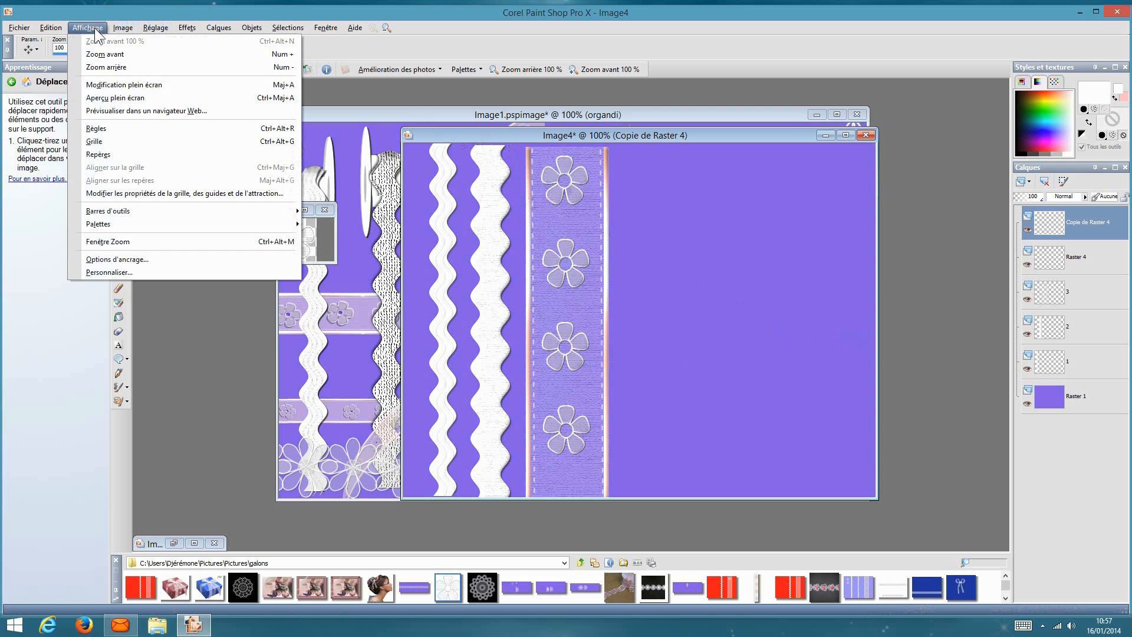
click(136, 140)
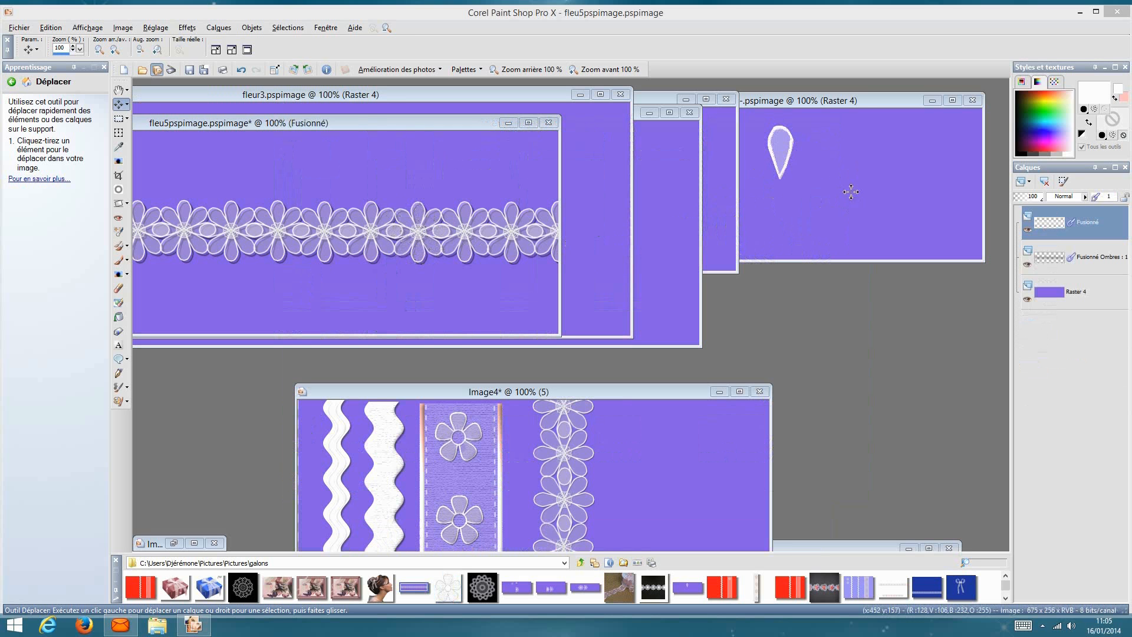
- Close galon-organza-fleur-.pspimage, and bring up fleur4.pspimage and close it without saving its changes
click(881, 98)
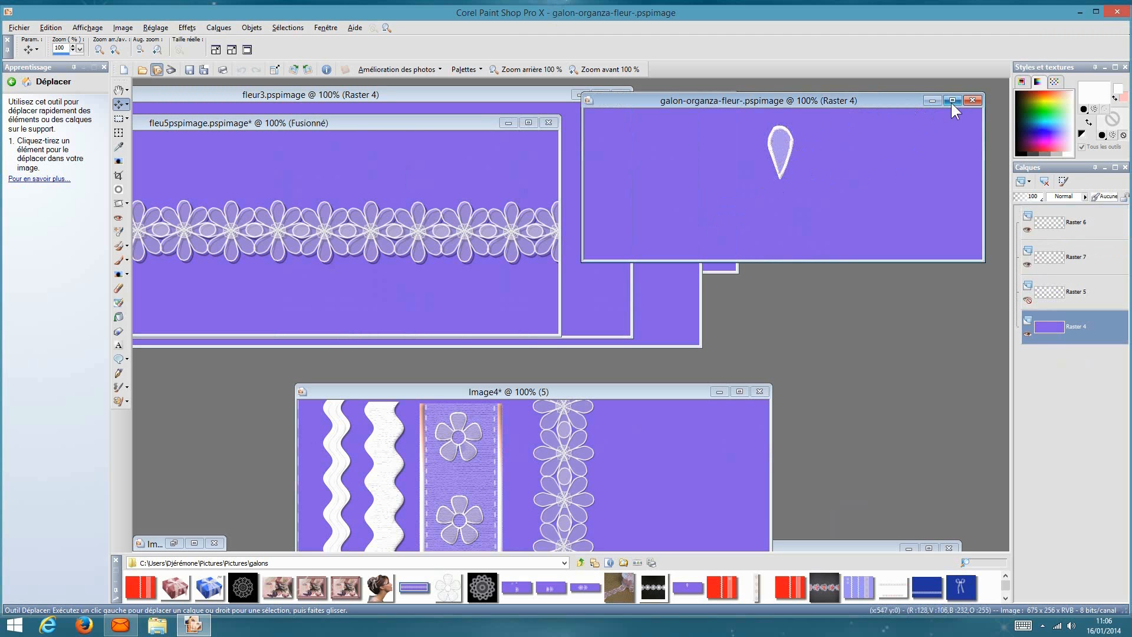
click(971, 101)
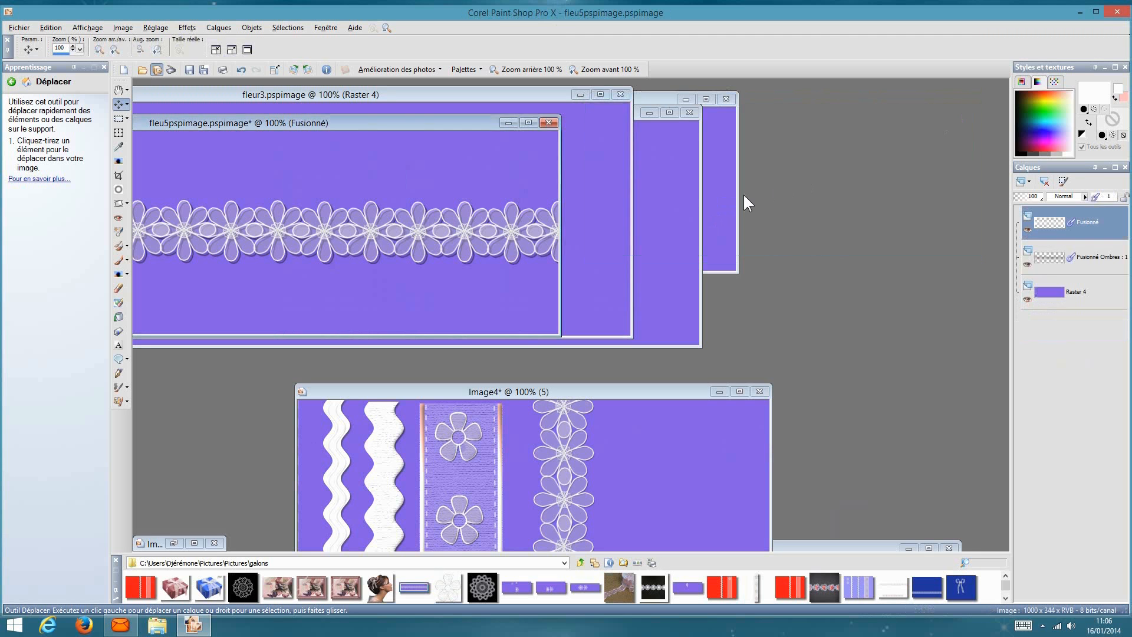
click(715, 196)
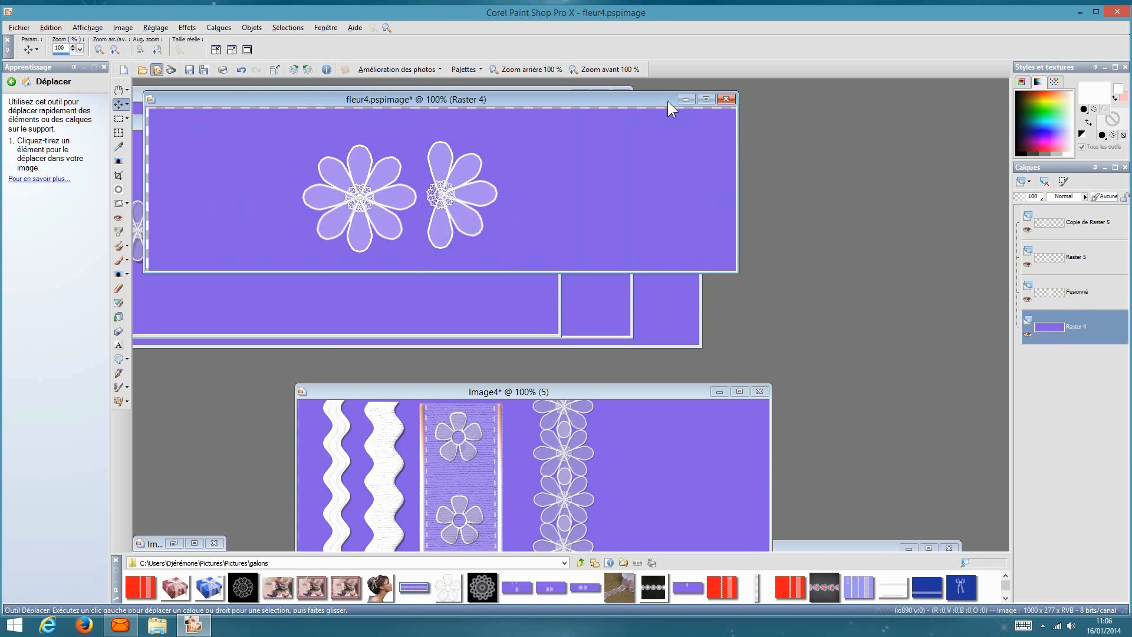
drag(668, 101, 862, 131)
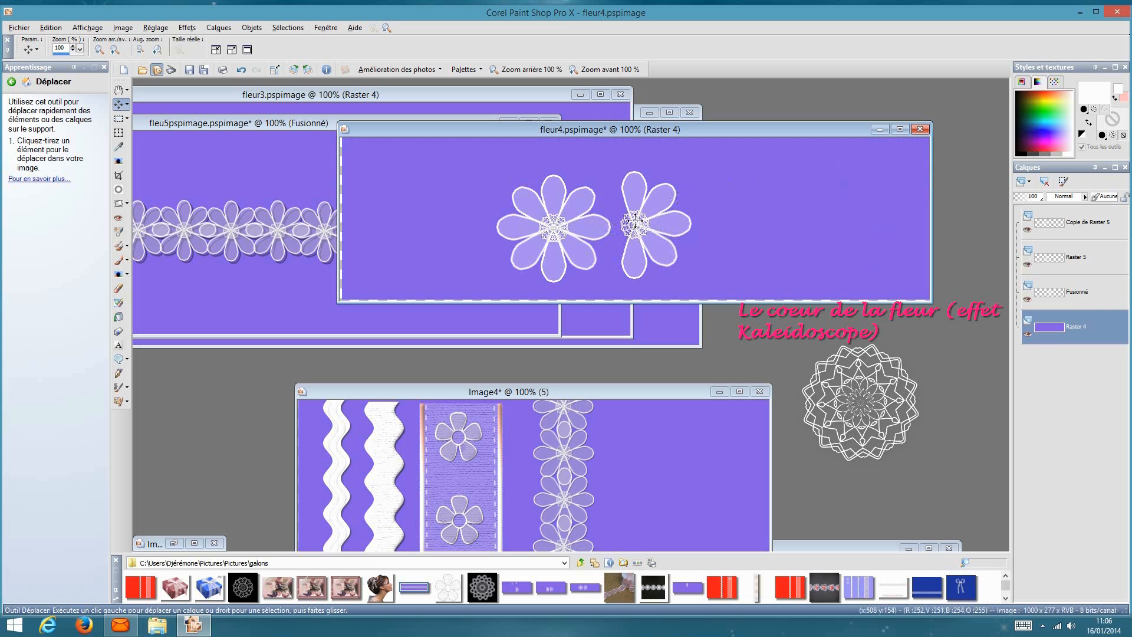
click(920, 128)
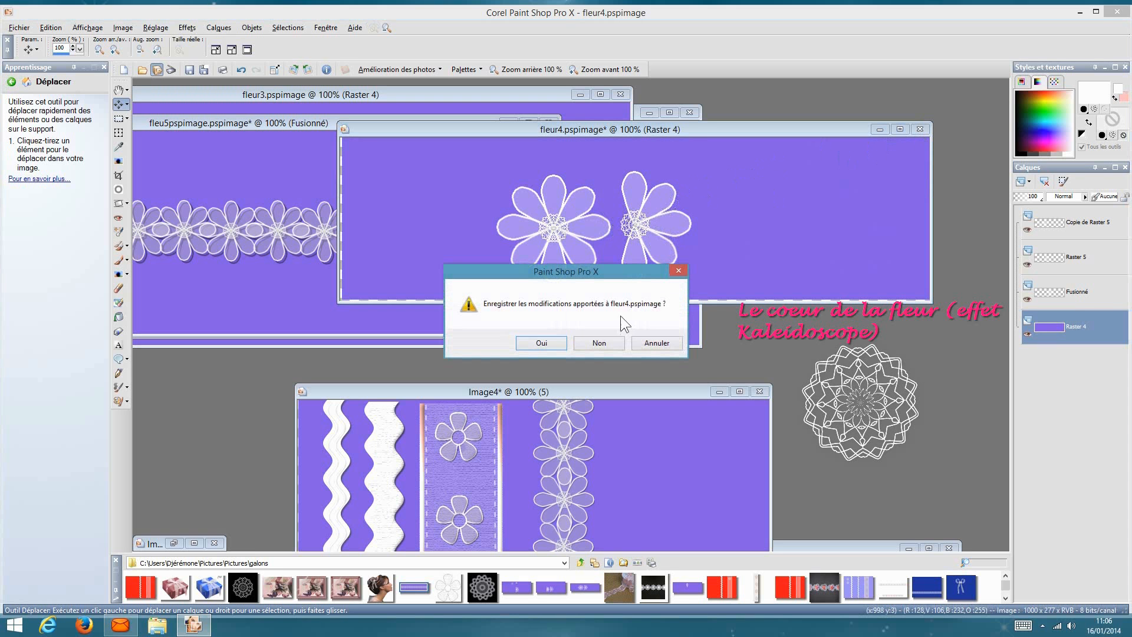
click(599, 343)
- Bring fleur2.pspimage forward to show its flower parts, and close it without saving its changes
click(663, 164)
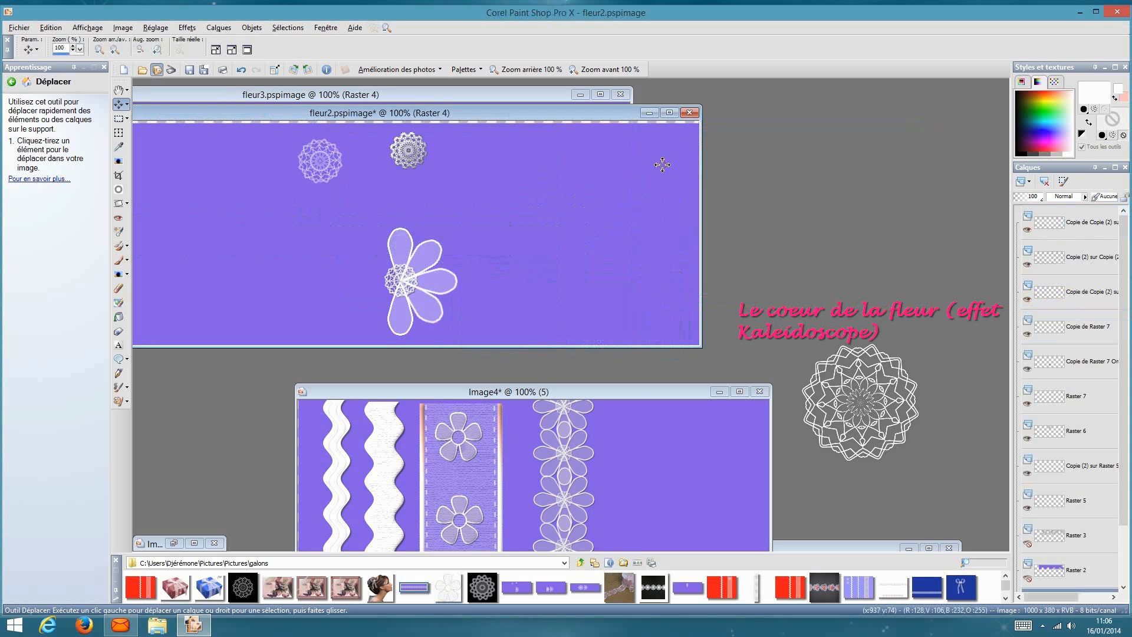
drag(632, 111, 834, 116)
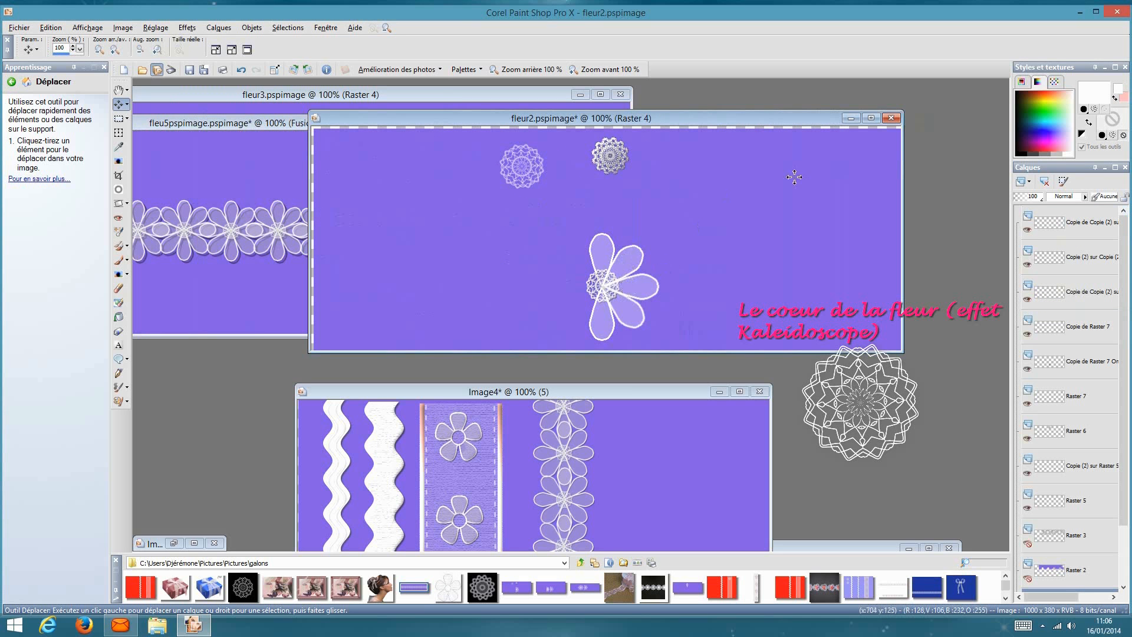
click(891, 118)
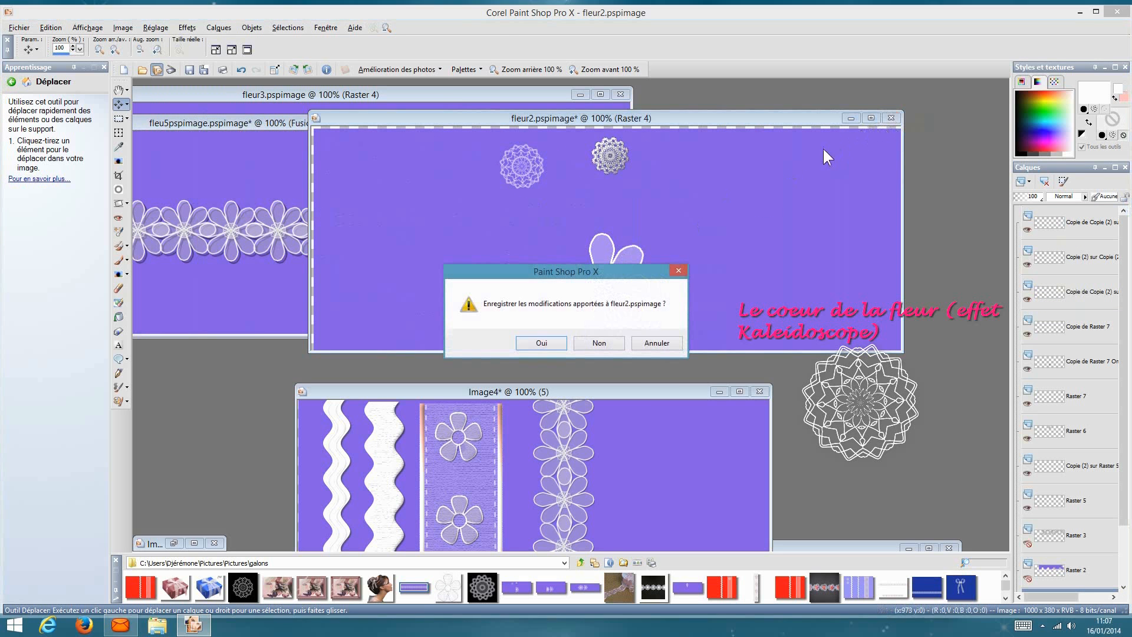
click(616, 343)
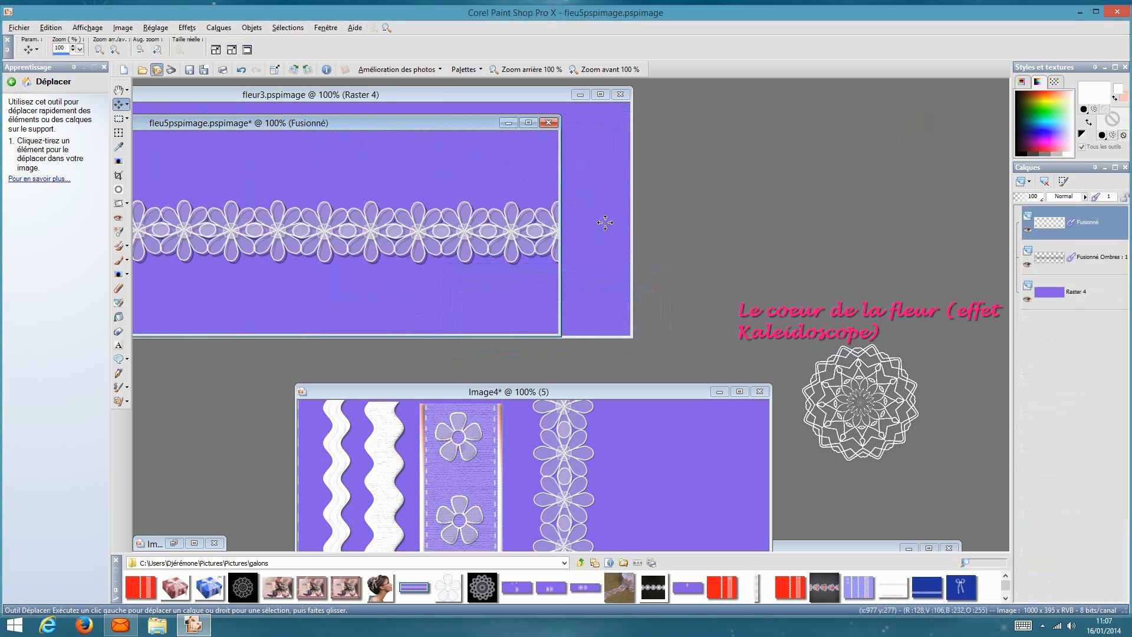
- In fleur3.pspimage, move the loose half flower against the cut edge of the flower band to complete the second flower
click(561, 98)
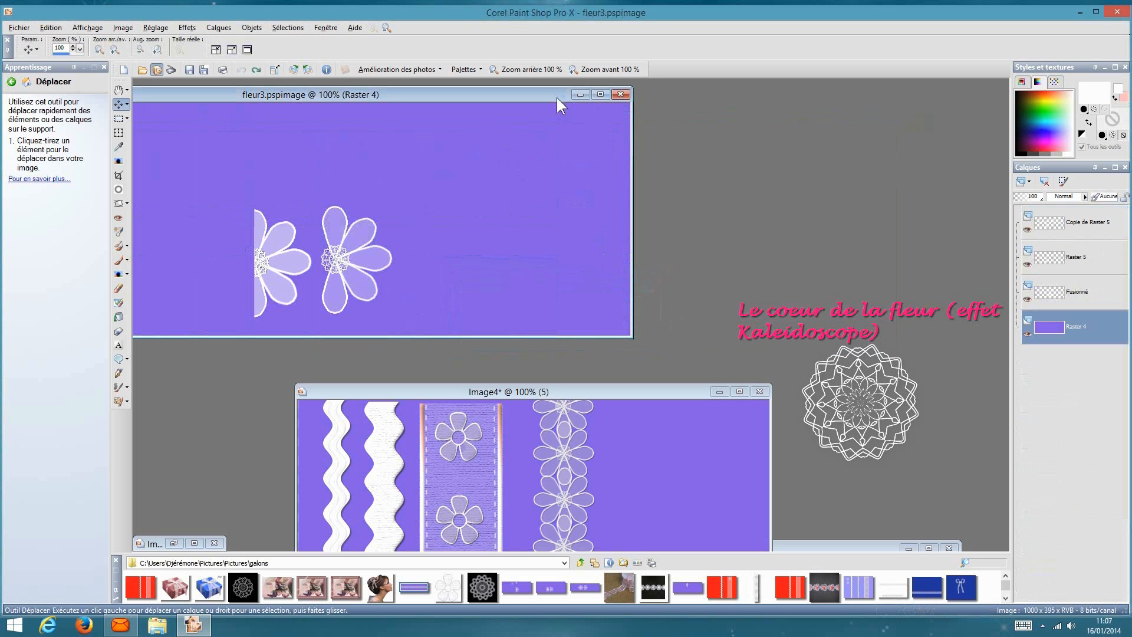
key(ctrl+w)
drag(704, 108, 840, 113)
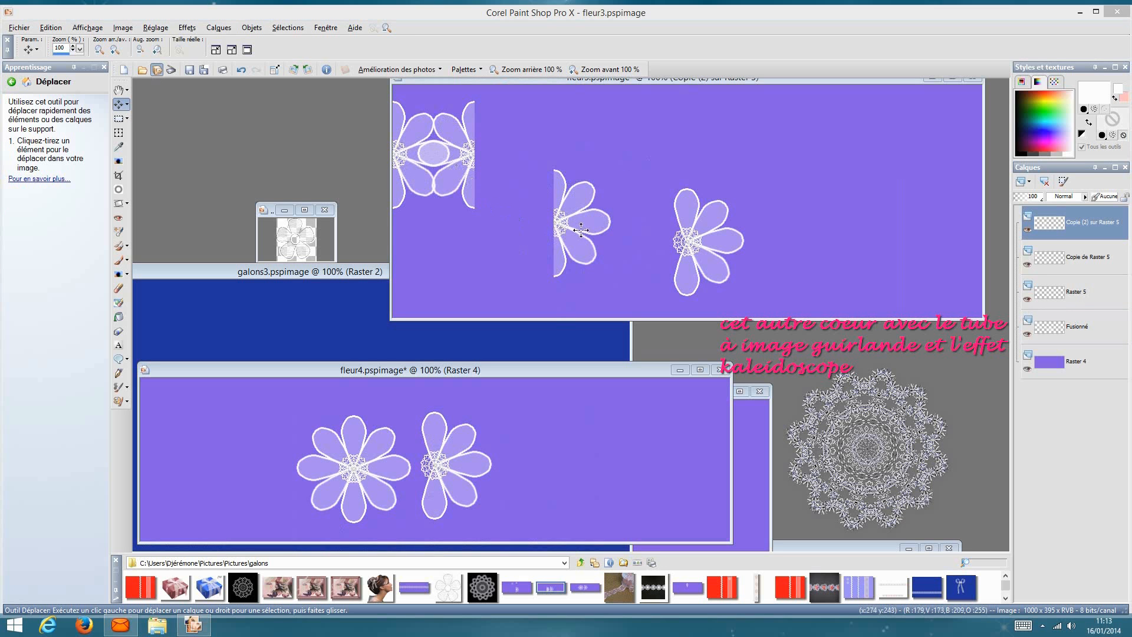
drag(595, 220, 516, 152)
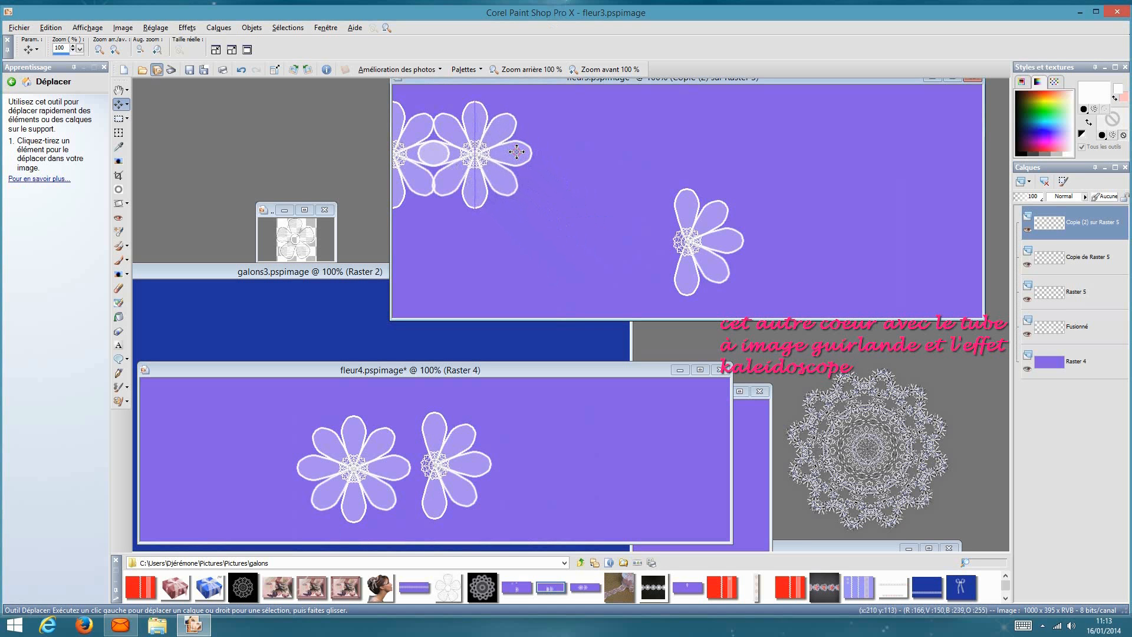
drag(517, 152, 516, 152)
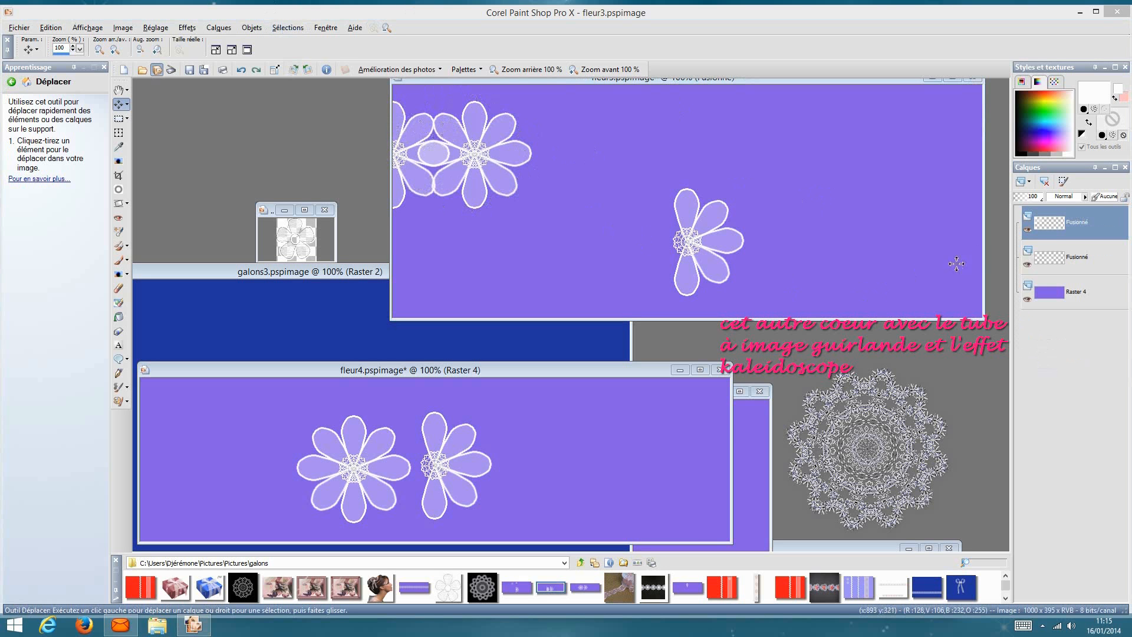
- Check the uppermost merged flower layer by toggling its visibility, and duplicate that layer
click(1028, 231)
click(1028, 231)
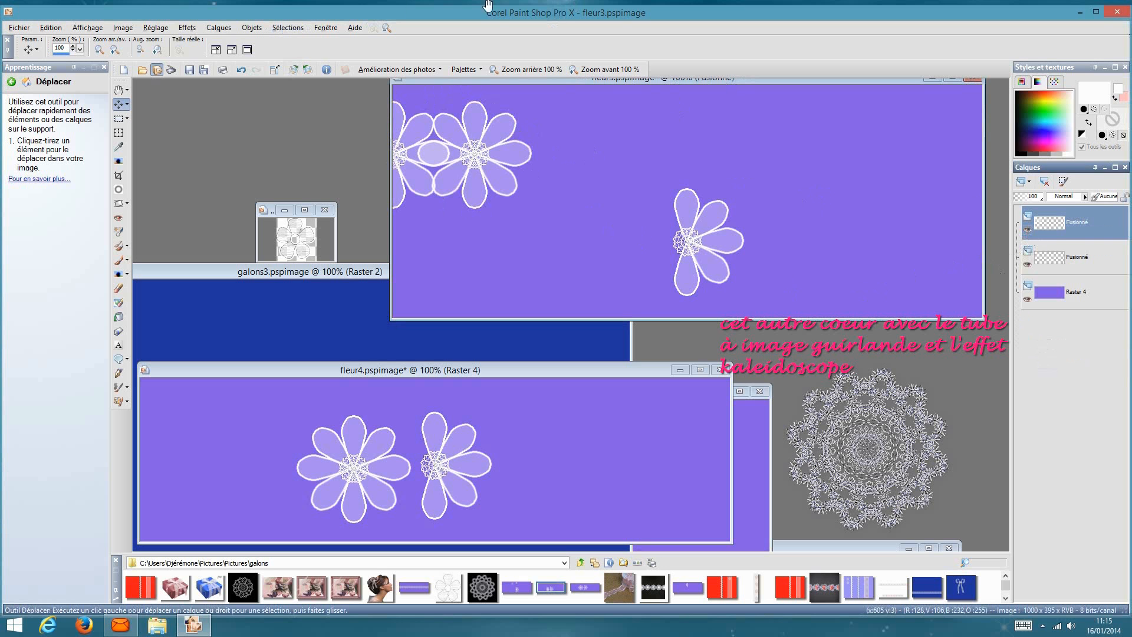
click(218, 27)
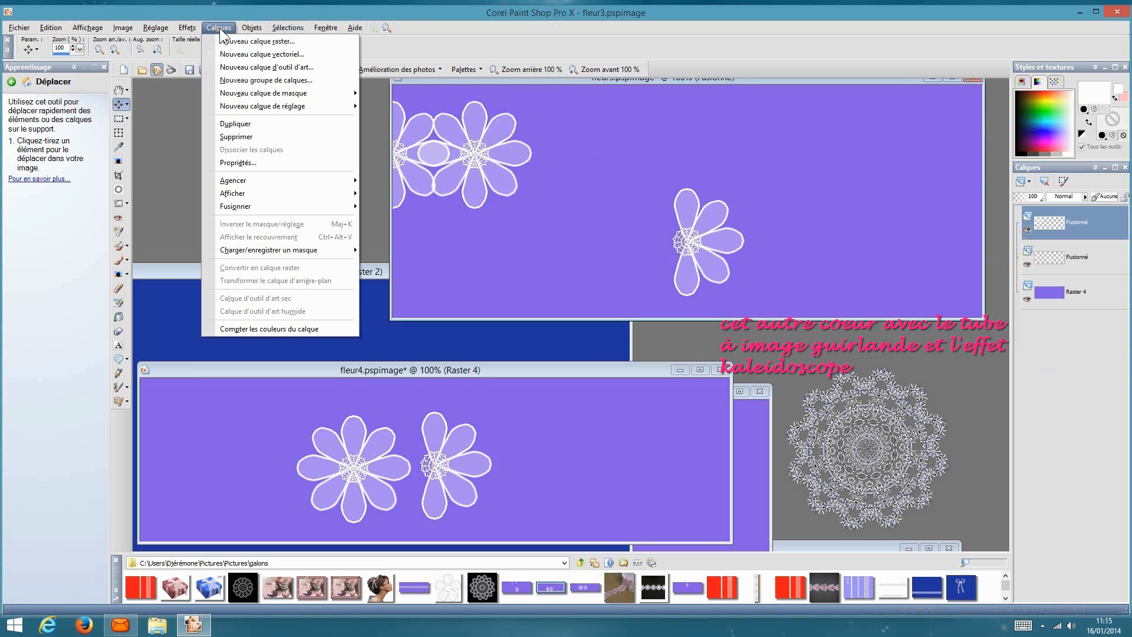
click(276, 125)
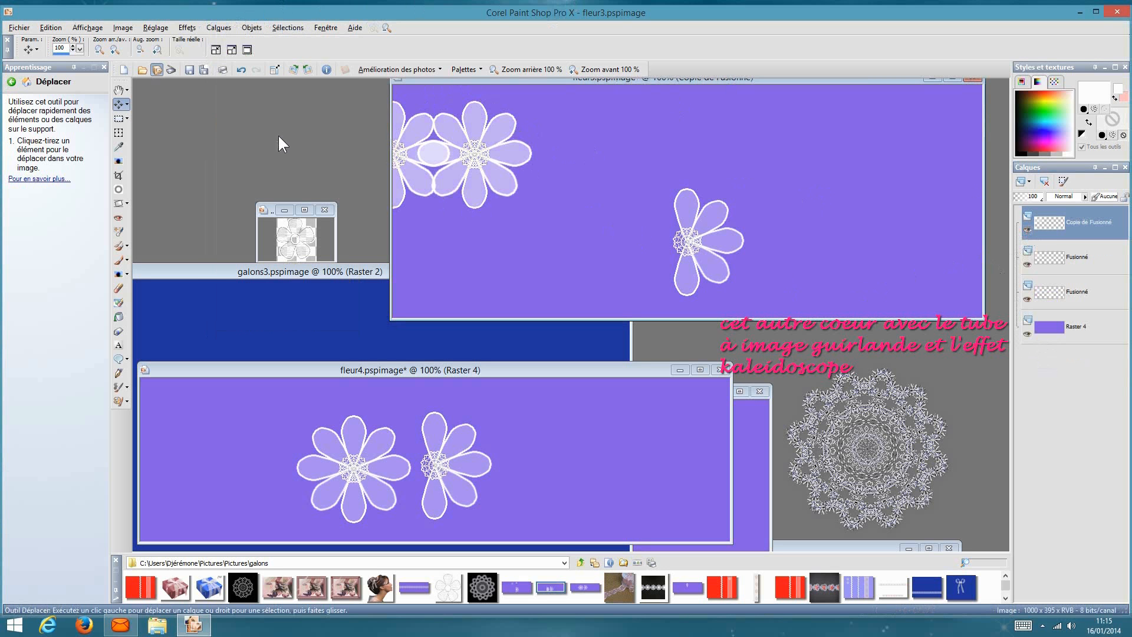
- Mirror the duplicated flower layer horizontally and move it against the first flower band to extend the lace garland
click(123, 28)
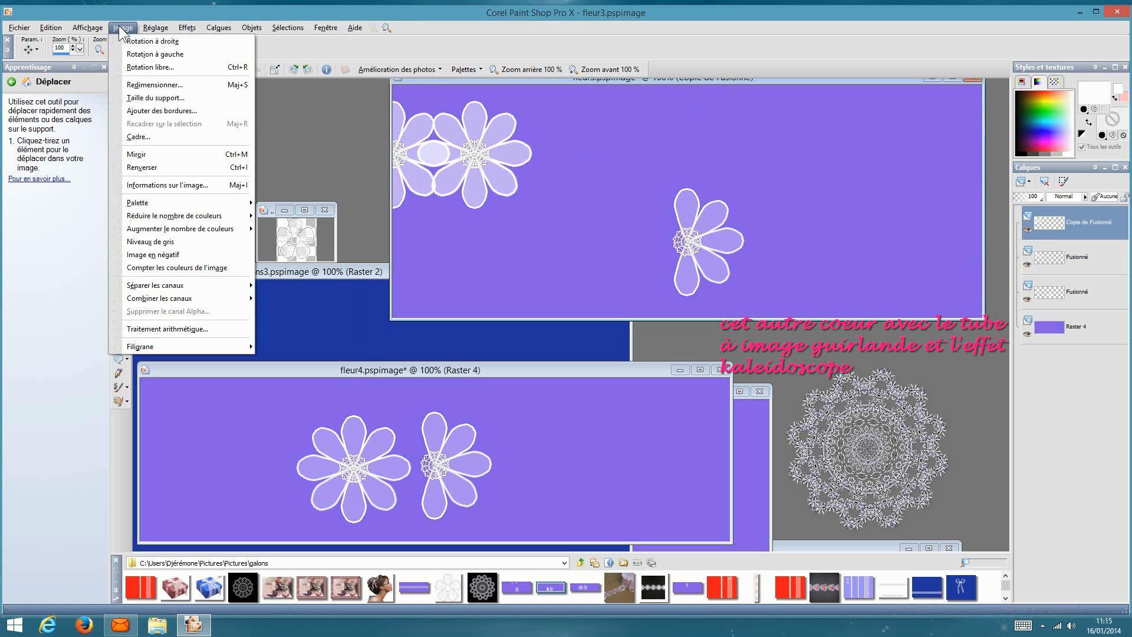
click(155, 156)
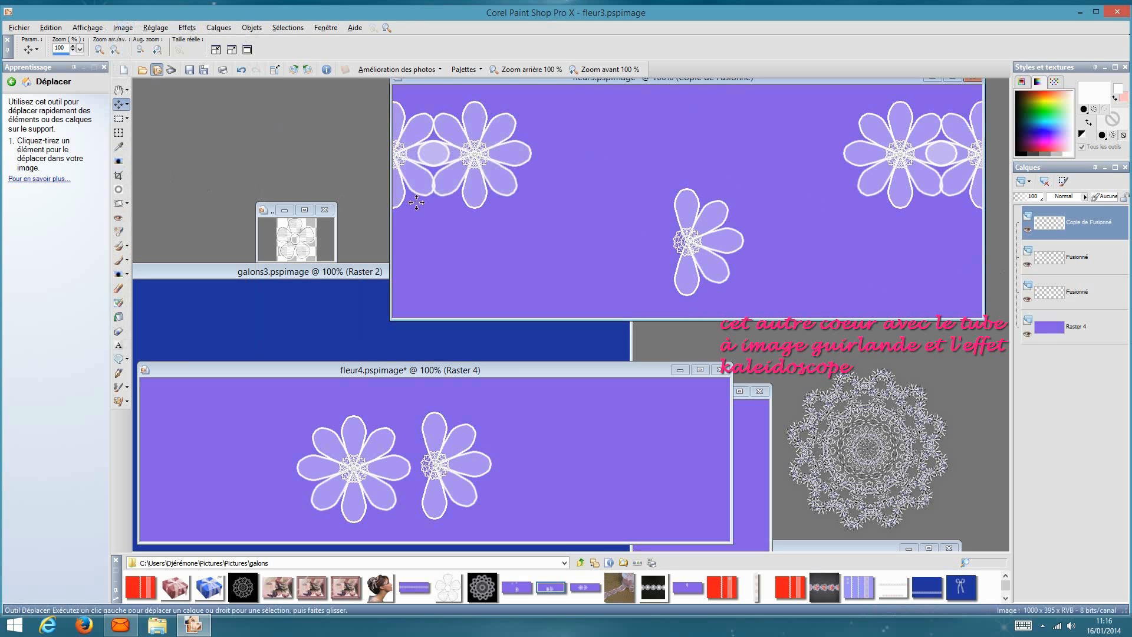
drag(893, 152, 551, 152)
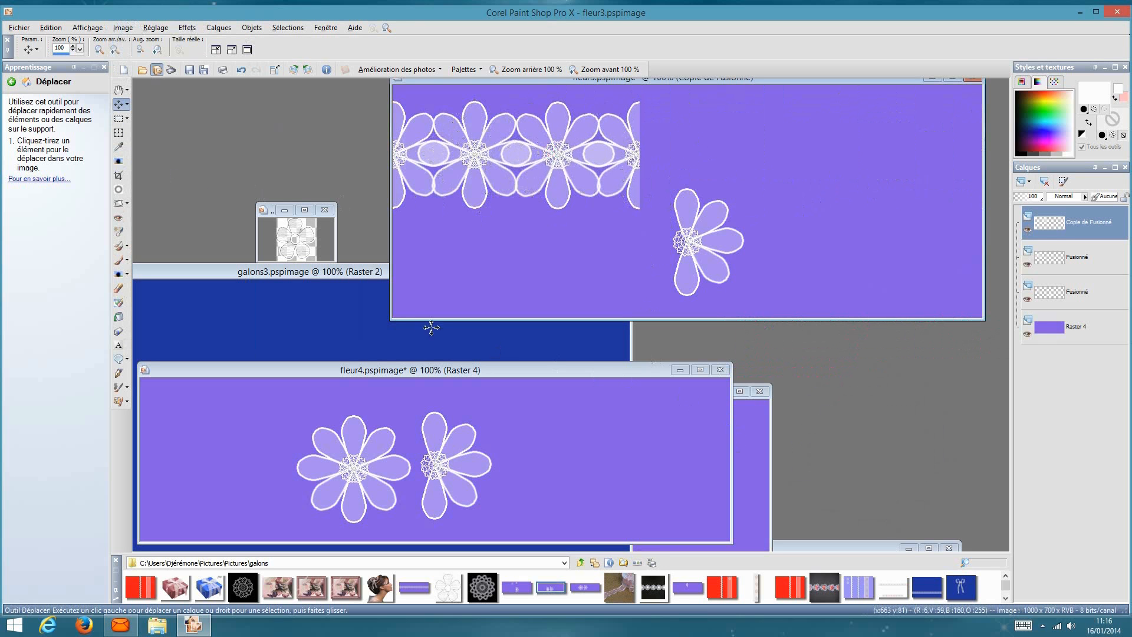
- Bring galons3.pspimage forward, and examine the assembled trims, ribbons and bow in Image1.pspimage
click(233, 272)
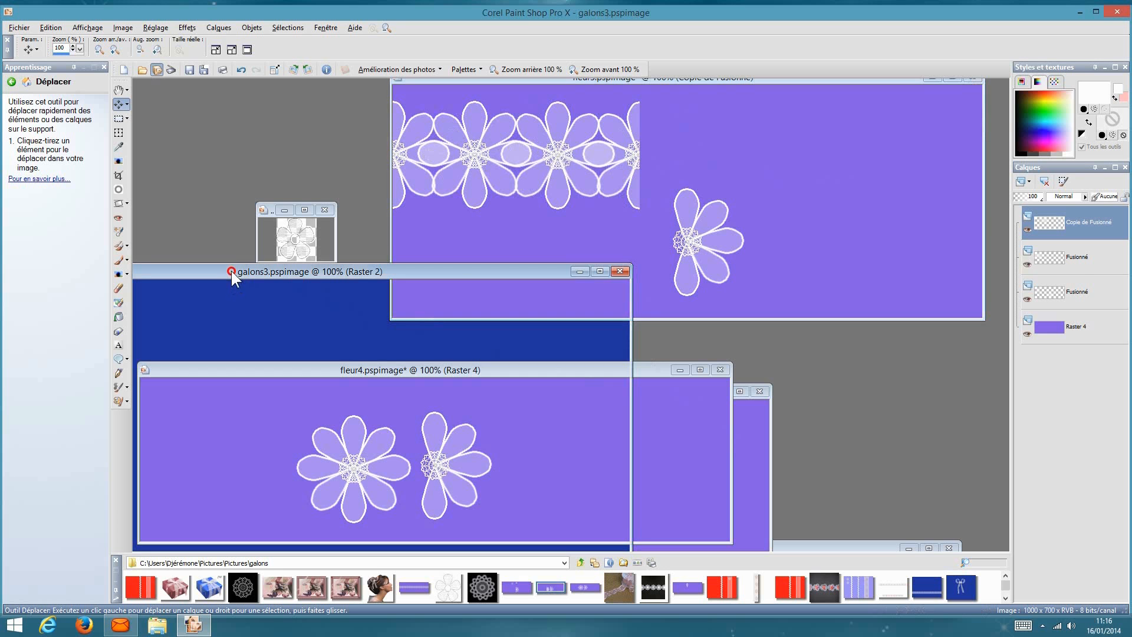
double_click(460, 272)
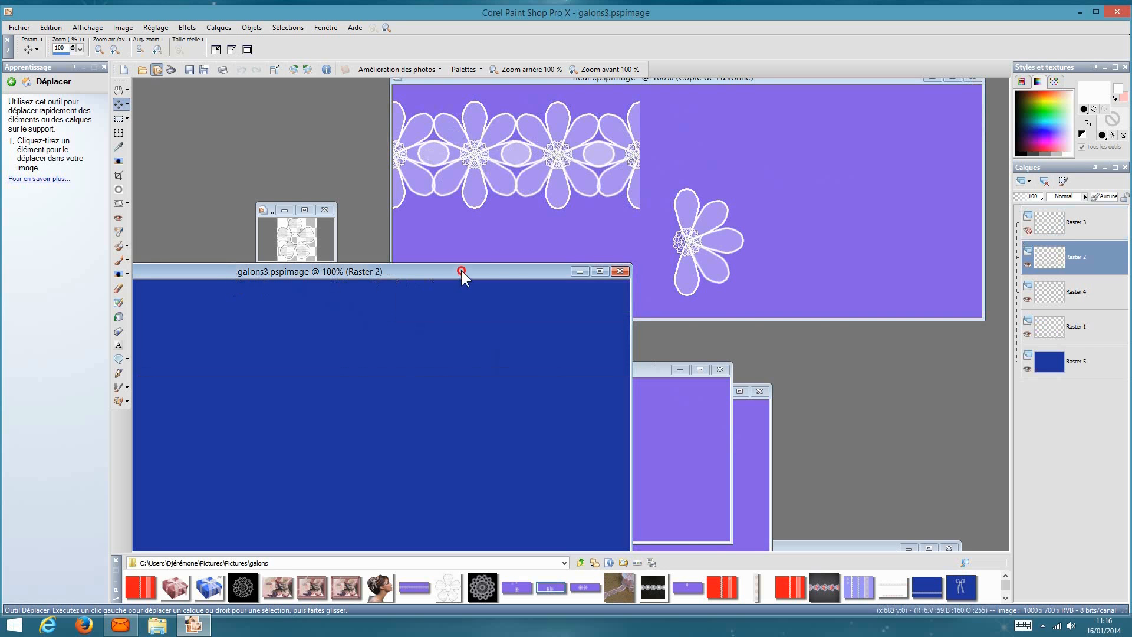
drag(625, 226, 674, 167)
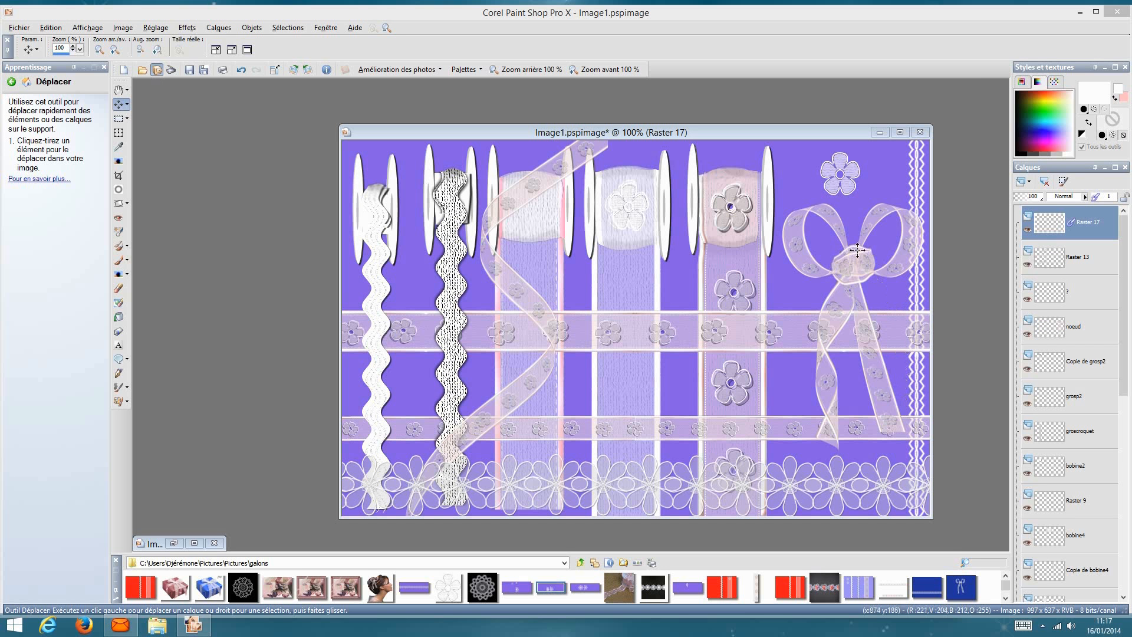
click(917, 159)
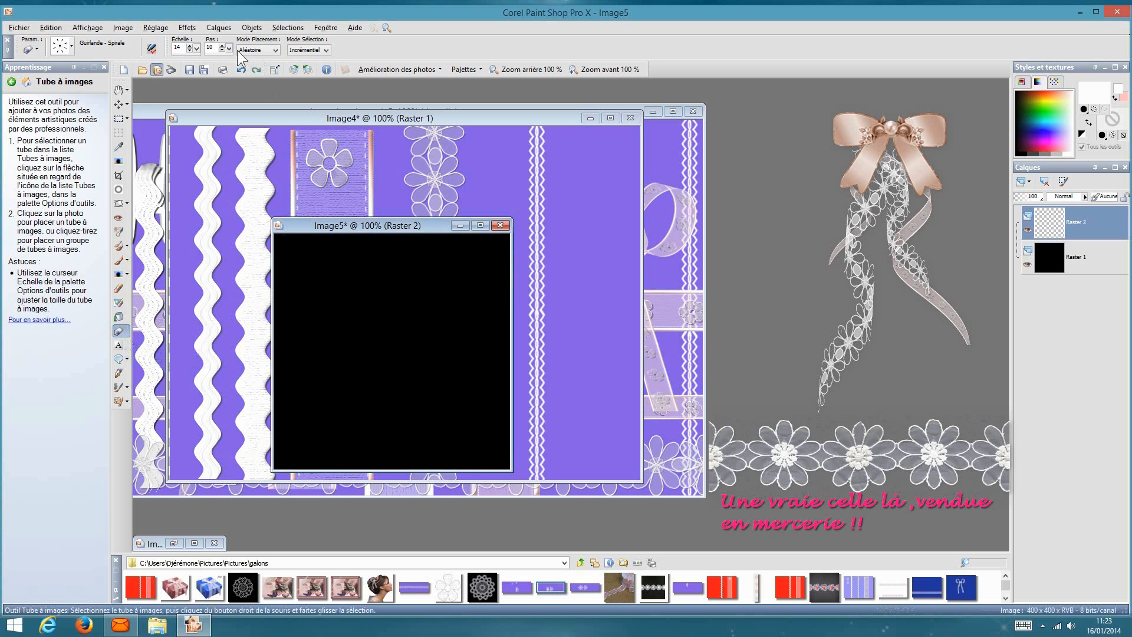
- Scribble Guirlande - Spirale picture tube strokes across Raster 2 of Image5, and apply the Motif reflection effect with 20 columns and 9 rows
click(304, 269)
mouse_move(308, 285)
mouse_down()
mouse_move(339, 266)
mouse_move(308, 335)
mouse_move(303, 323)
mouse_move(349, 326)
mouse_move(351, 293)
mouse_move(316, 297)
mouse_move(316, 307)
mouse_move(348, 365)
mouse_move(360, 341)
mouse_move(401, 340)
mouse_move(411, 282)
mouse_move(402, 318)
mouse_move(456, 372)
mouse_move(423, 379)
mouse_move(422, 357)
mouse_move(449, 341)
mouse_move(438, 321)
mouse_move(418, 376)
mouse_move(336, 387)
mouse_move(337, 428)
mouse_move(423, 427)
mouse_move(441, 402)
mouse_move(385, 416)
mouse_move(331, 409)
mouse_move(332, 363)
mouse_move(298, 377)
mouse_move(303, 356)
mouse_move(343, 376)
mouse_move(400, 375)
mouse_move(389, 275)
mouse_move(397, 262)
mouse_move(454, 274)
mouse_move(446, 314)
mouse_up()
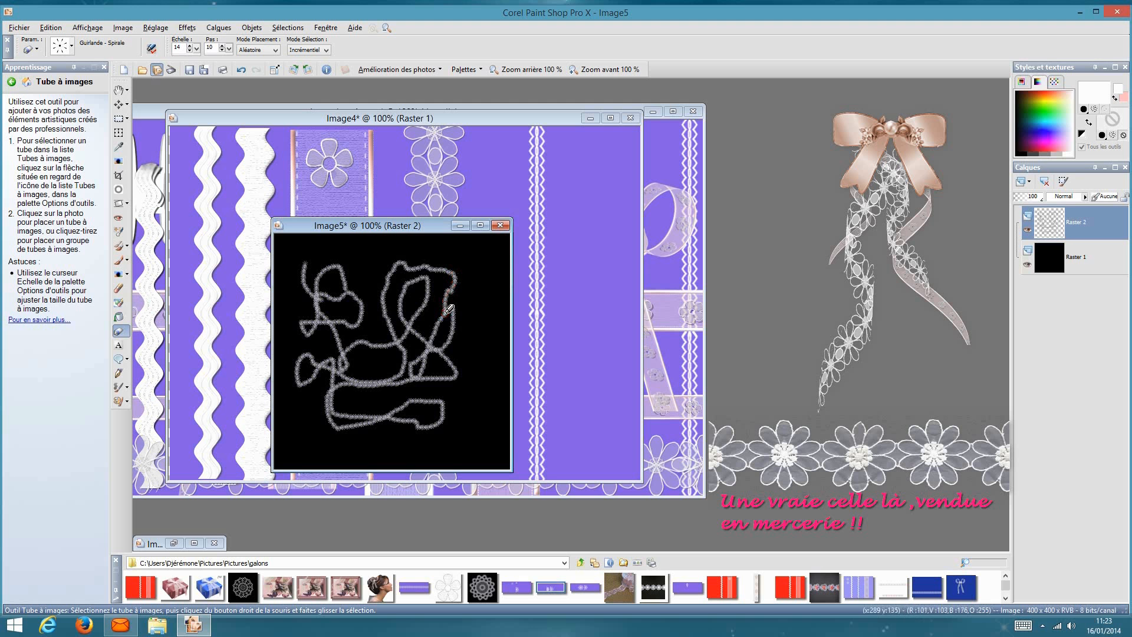
click(188, 27)
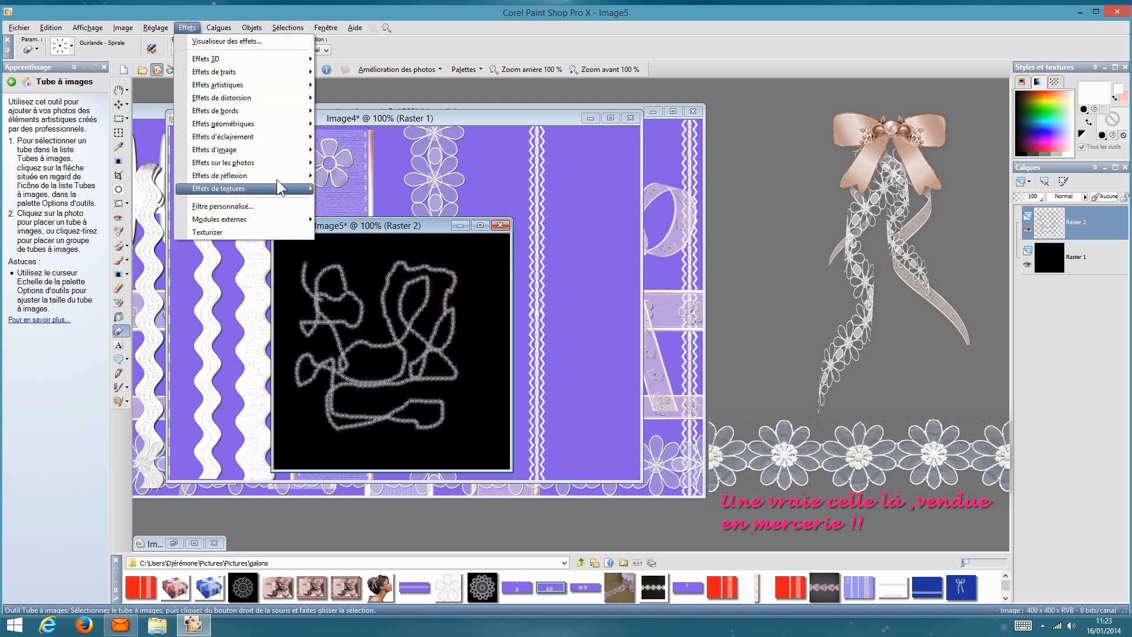
mouse_move(281, 176)
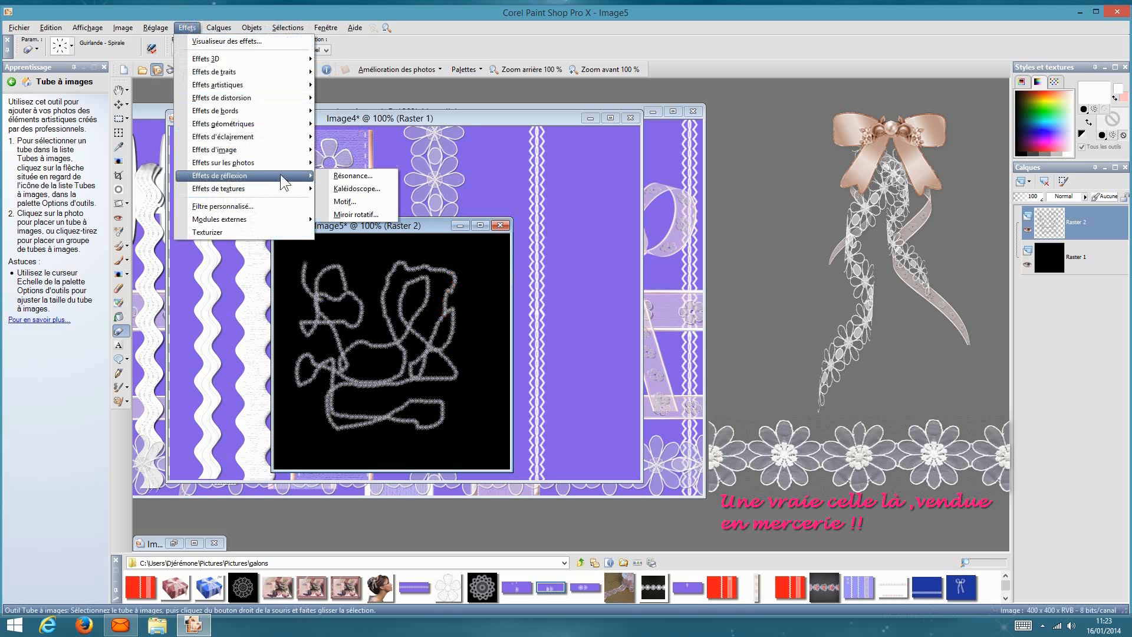
click(370, 202)
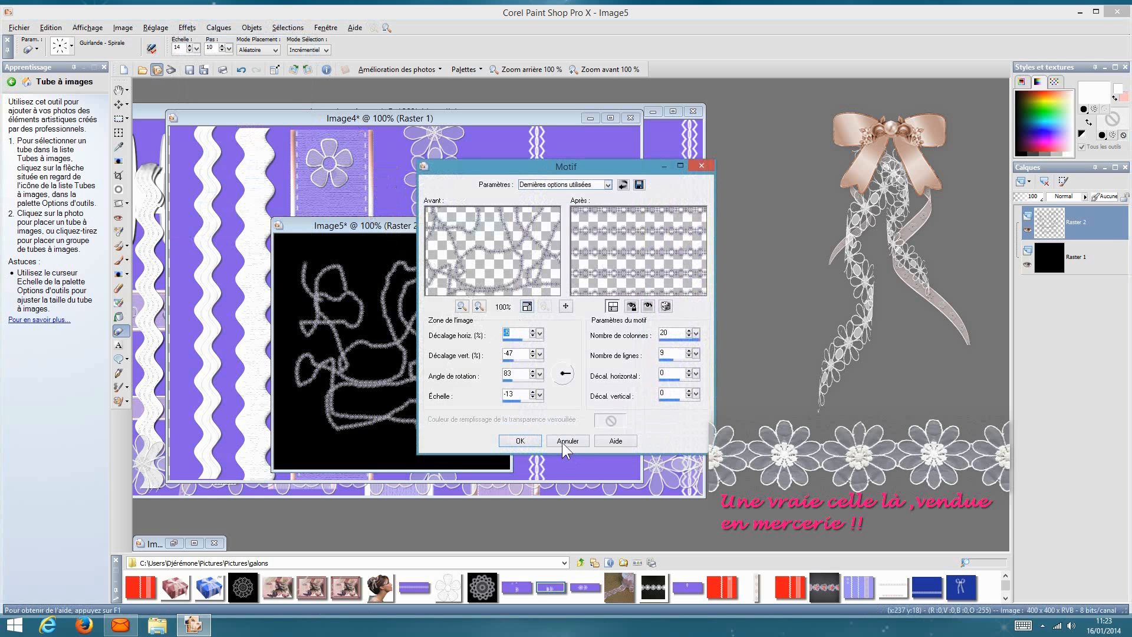
click(520, 440)
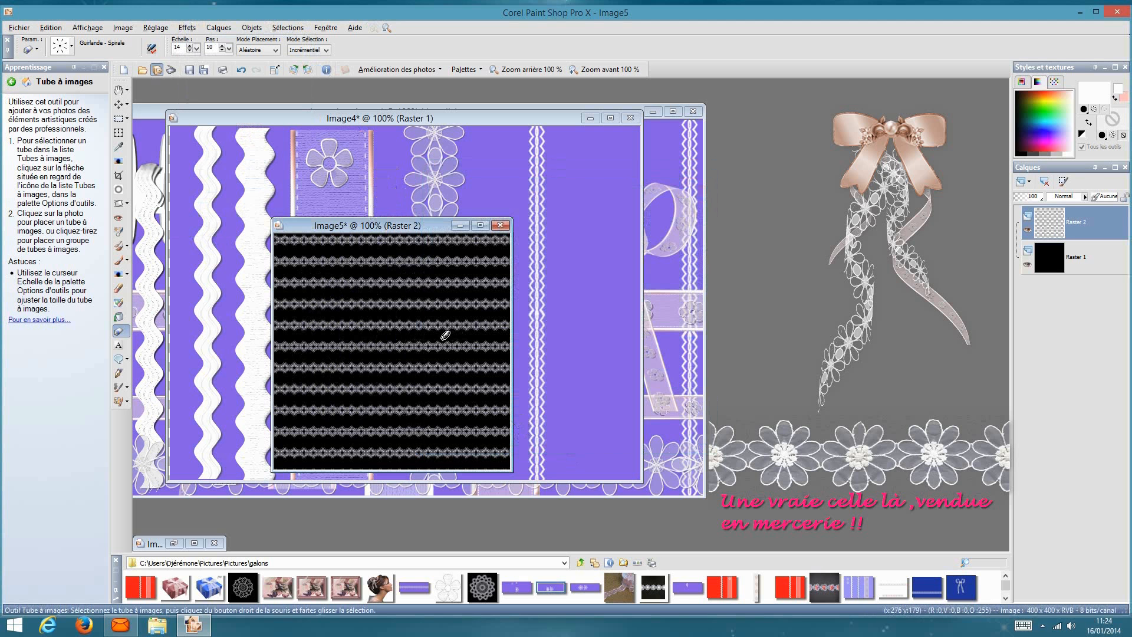
- Make a full-width rectangular selection around the second braid row from the top of Image5, and copy it
click(127, 119)
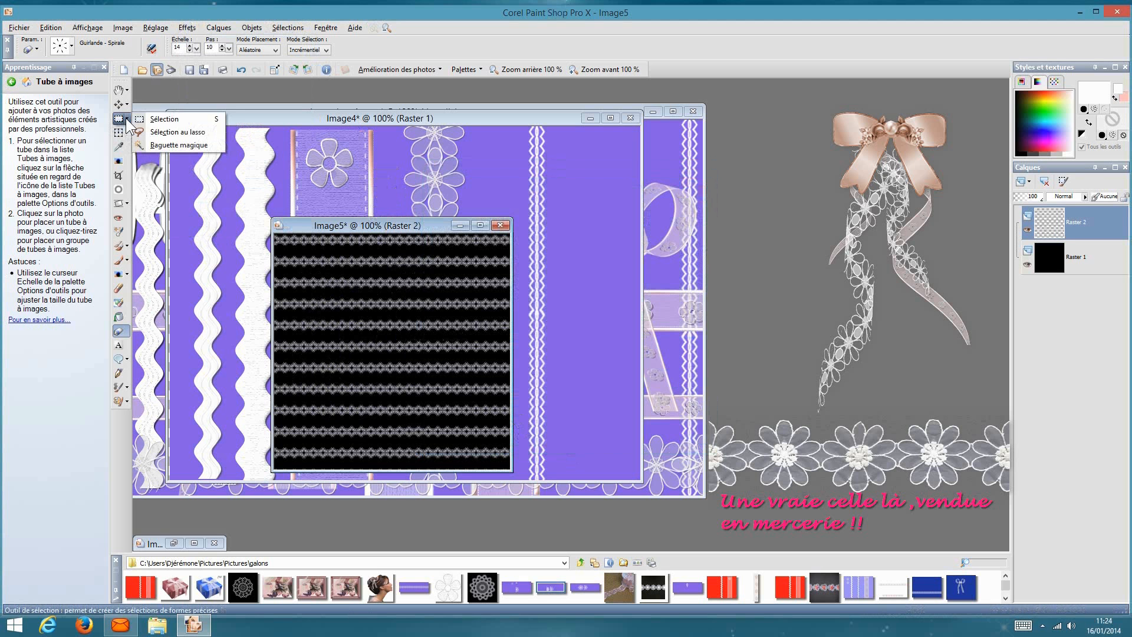
click(168, 121)
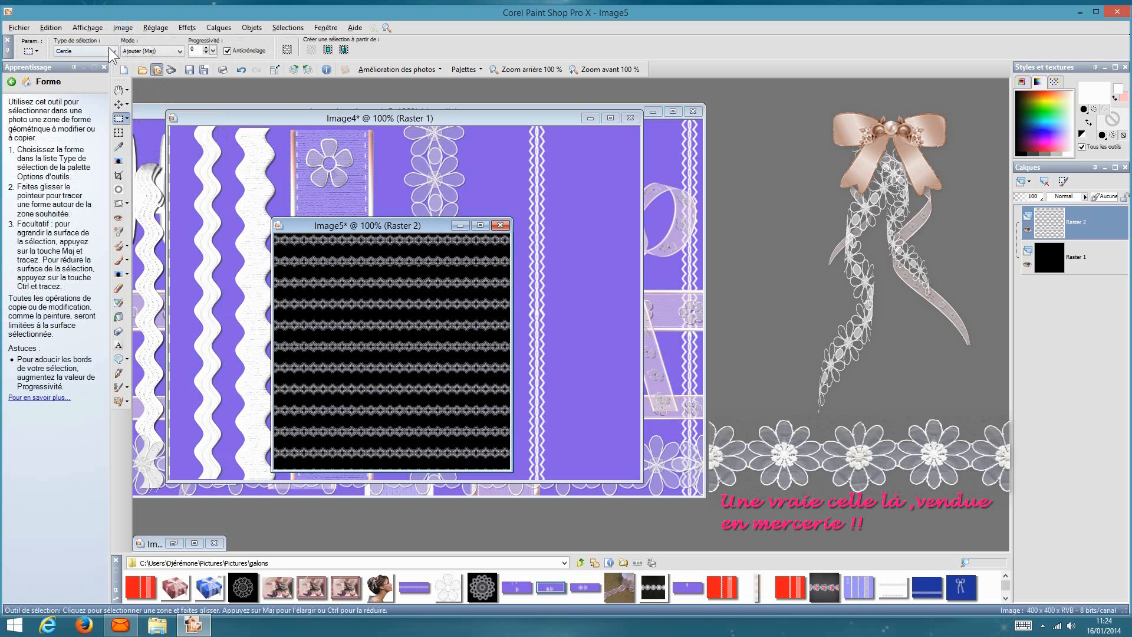
click(112, 51)
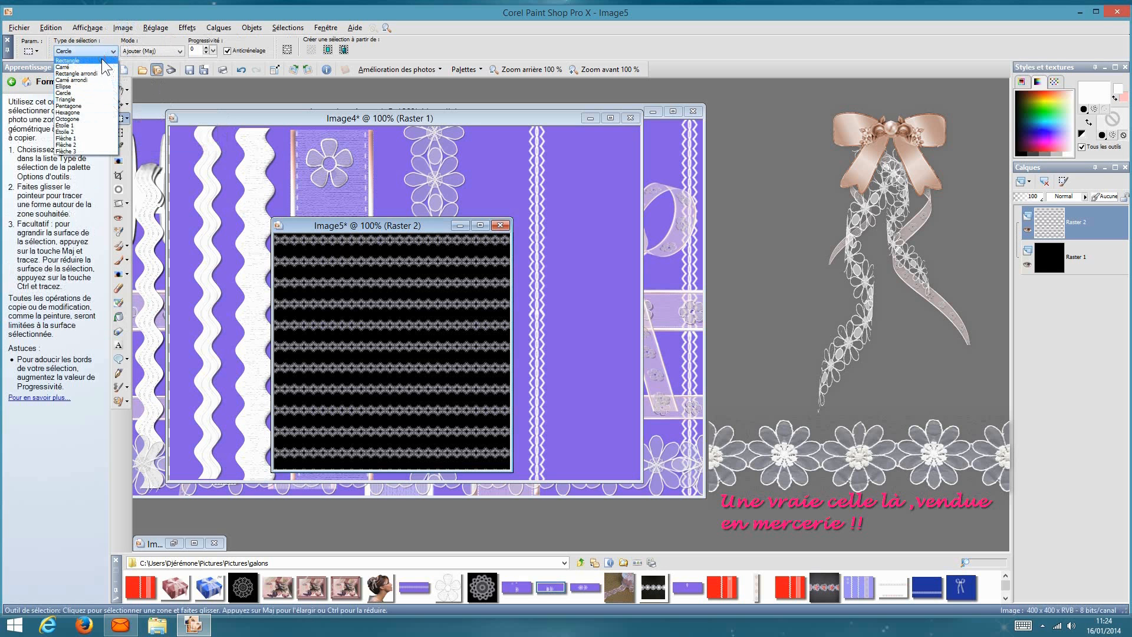
click(66, 61)
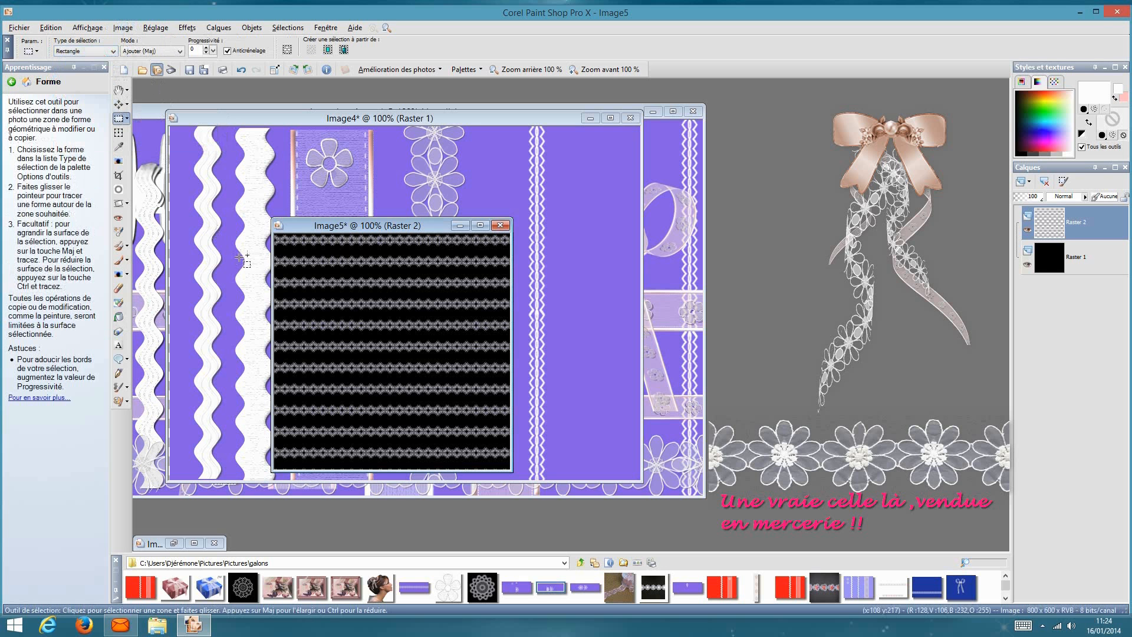
click(276, 226)
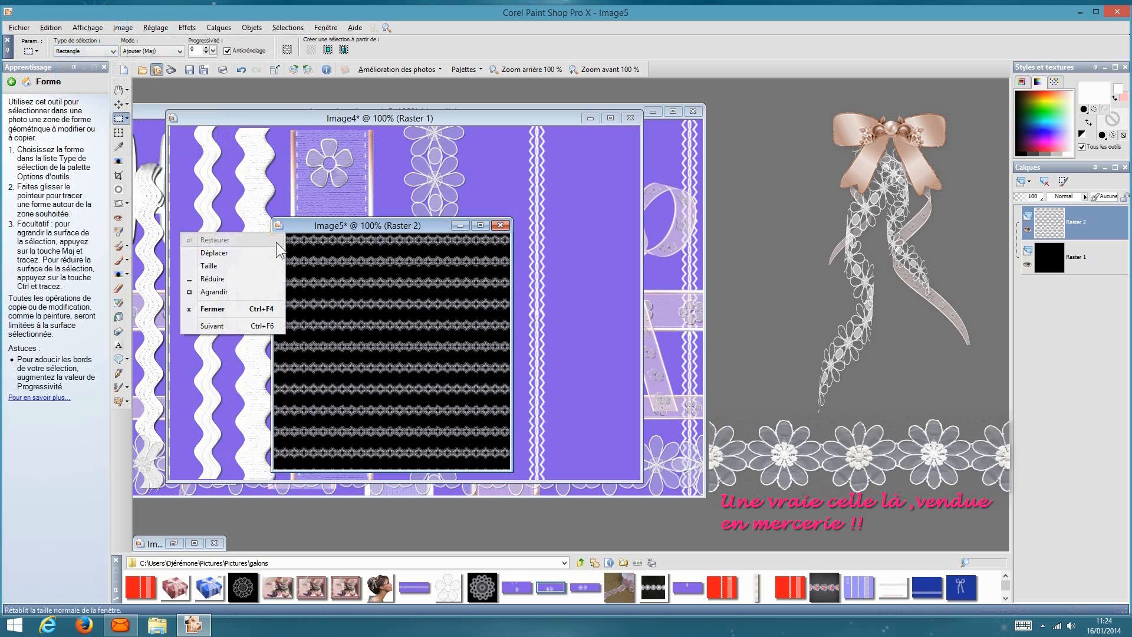
click(289, 236)
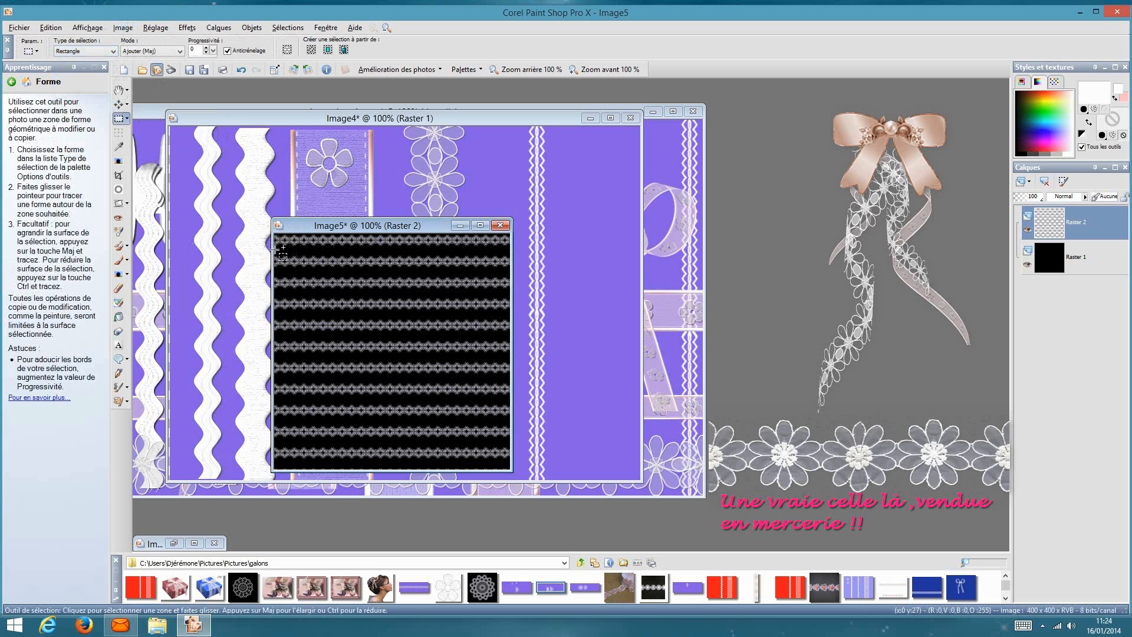
mouse_move(277, 250)
mouse_down()
mouse_move(374, 276)
mouse_move(516, 284)
mouse_move(510, 272)
mouse_up()
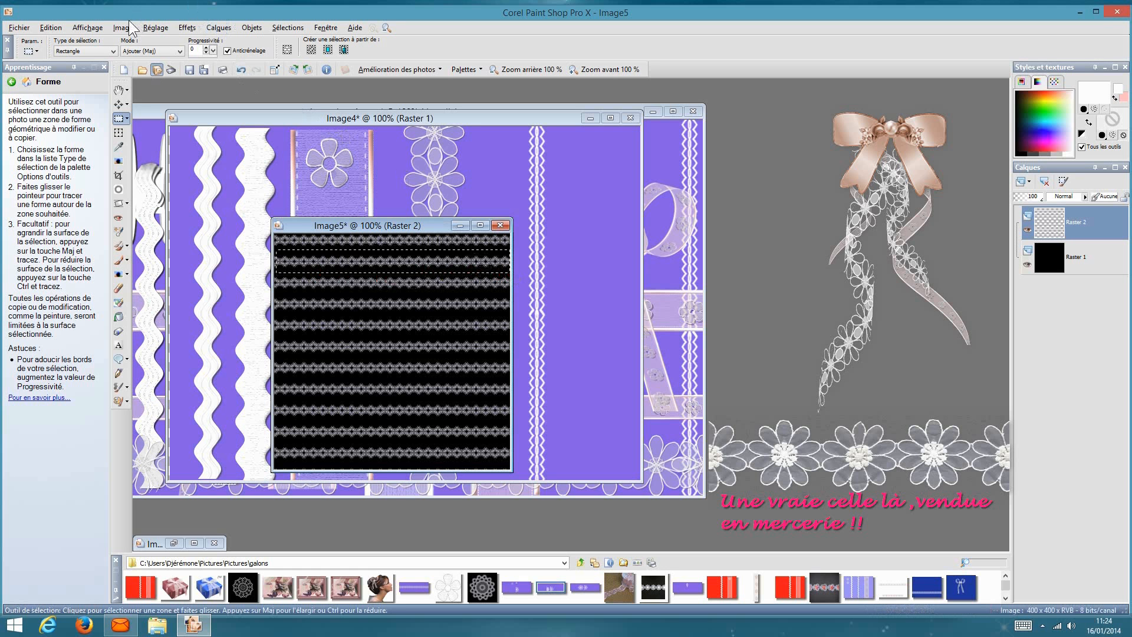
click(50, 28)
click(82, 98)
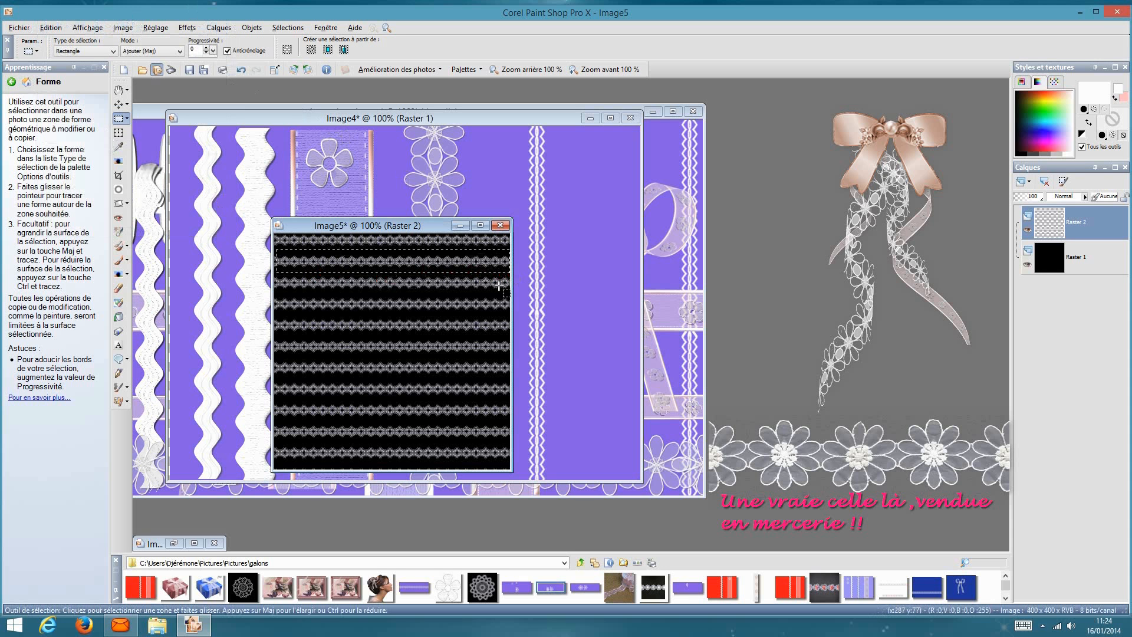
- Paste the copied braid into Image4 as a new layer, and move it up toward the image's right side
click(558, 121)
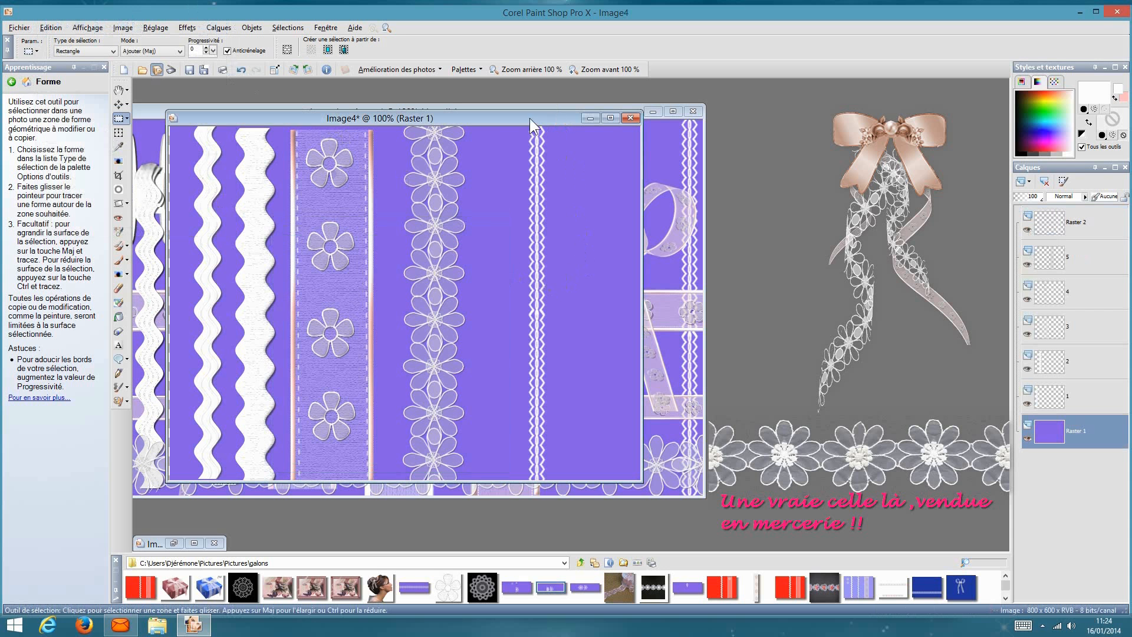
click(44, 29)
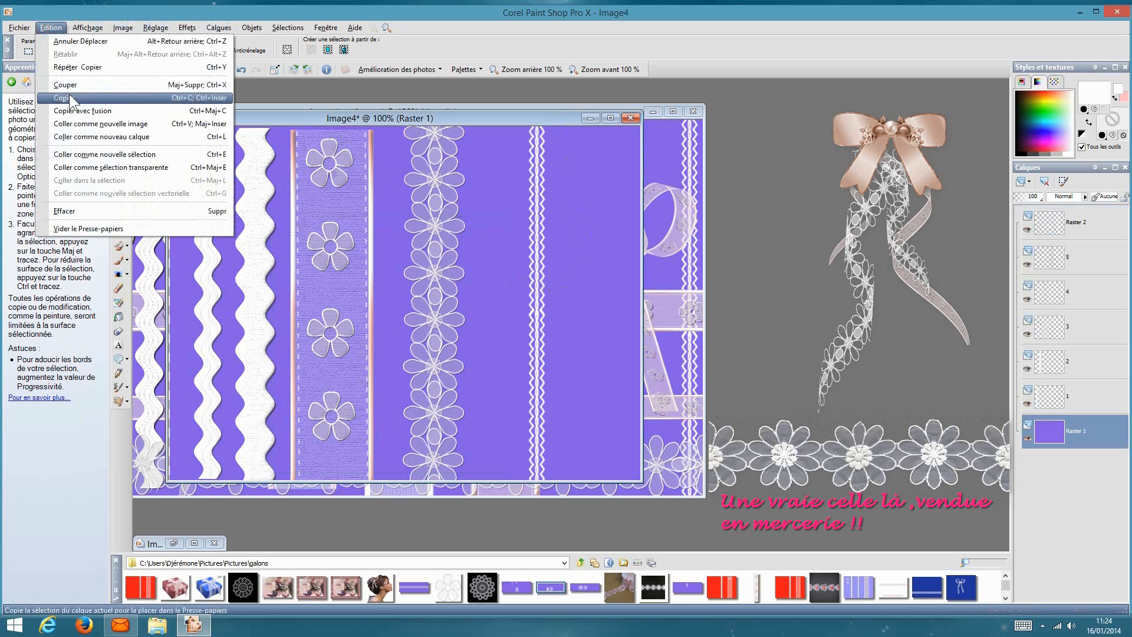
click(88, 137)
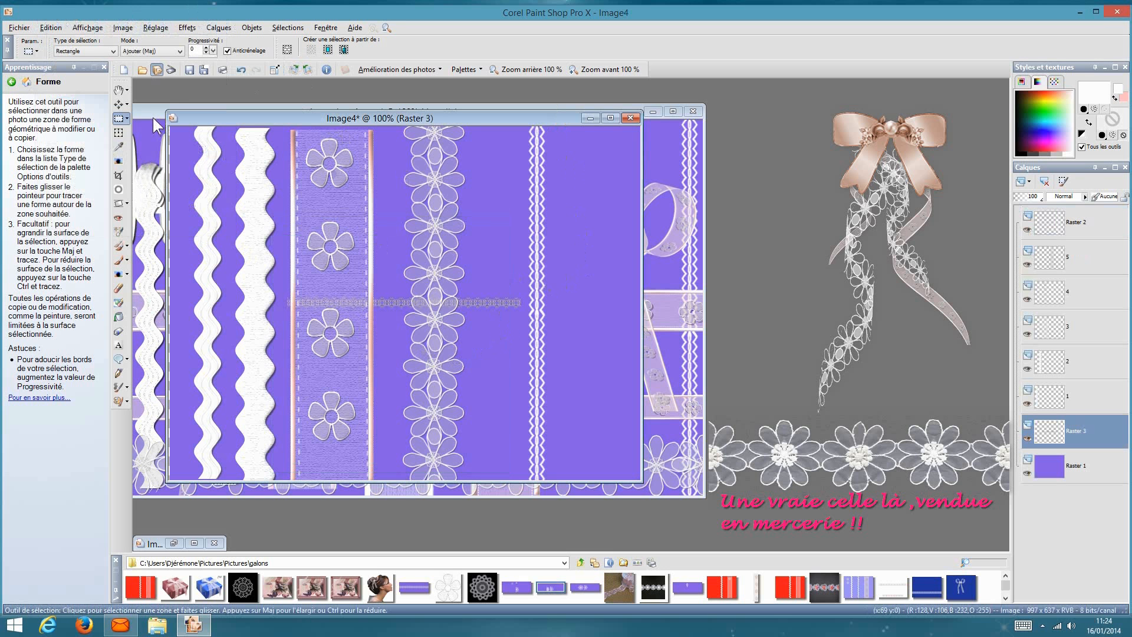
click(118, 105)
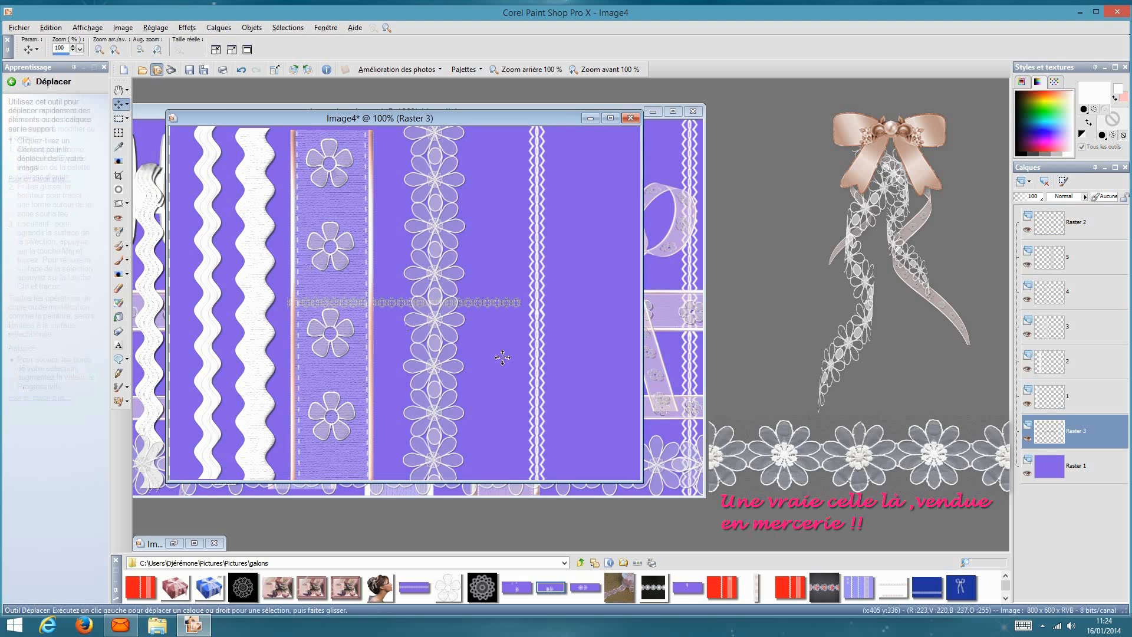
drag(510, 302, 621, 261)
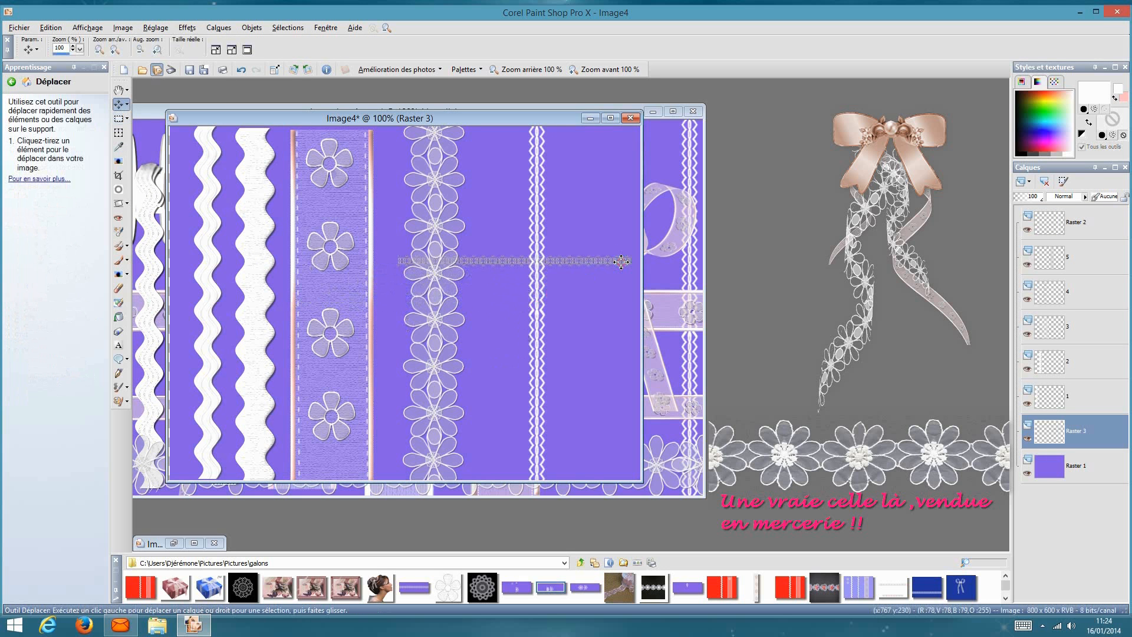
- Sharpen the pasted braid in Image4 with the Accentuer edge effect
click(185, 28)
mouse_move(221, 112)
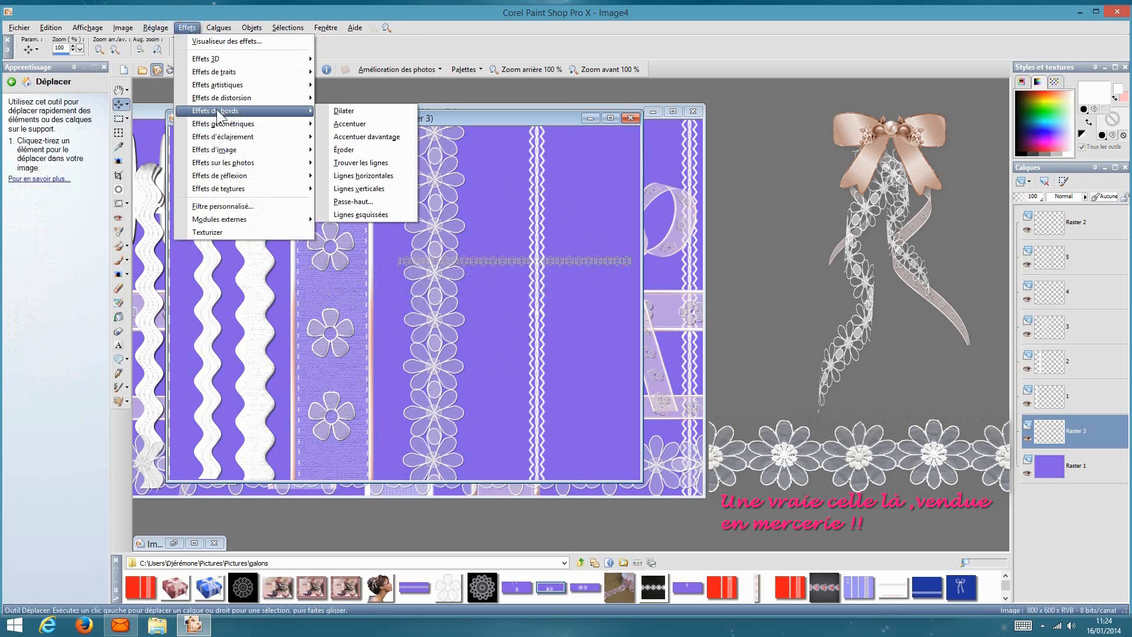
click(331, 126)
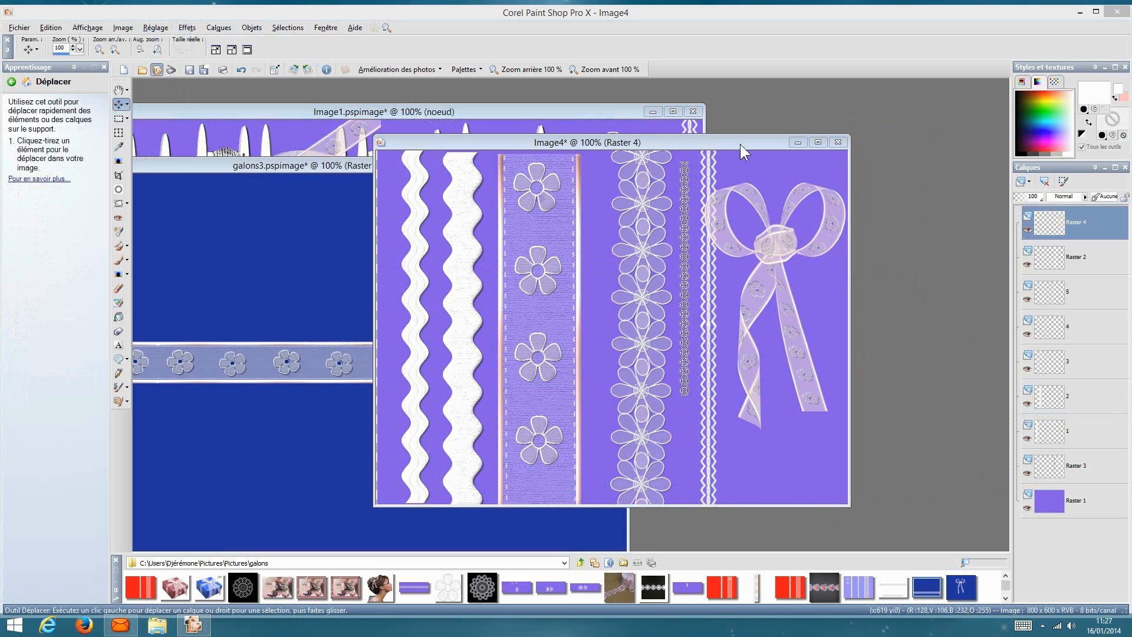
- Start AV Bros. Page Curl Pro 2.2 on the flowered ribbon layer of galons3.pspimage, with level 61.5% and radius 87 px
drag(739, 140, 914, 208)
drag(494, 165, 710, 123)
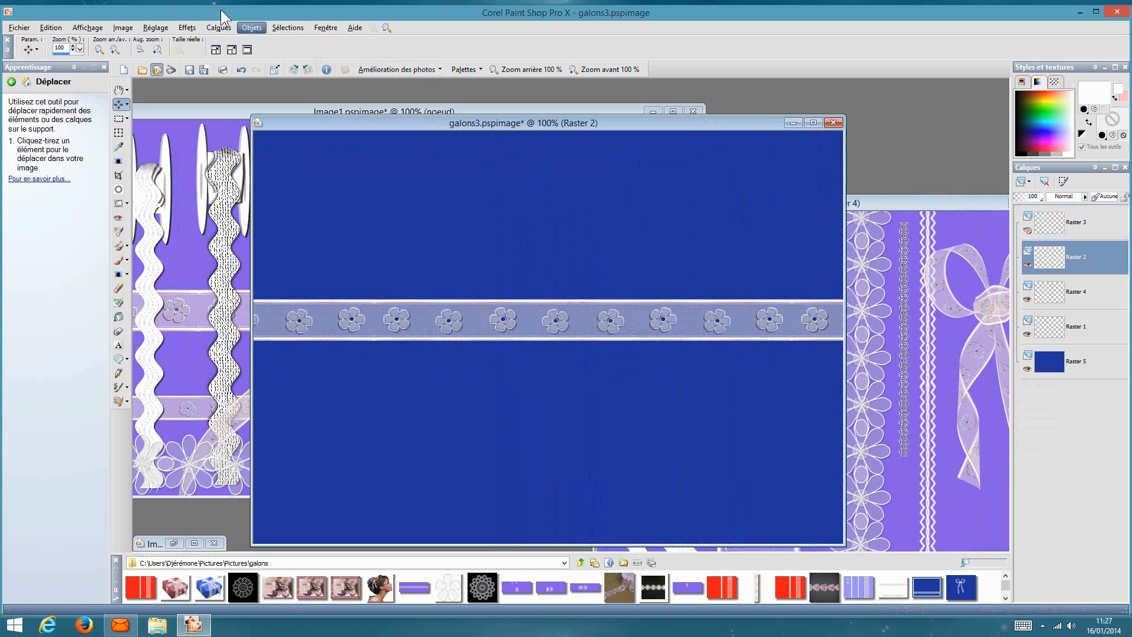
click(189, 30)
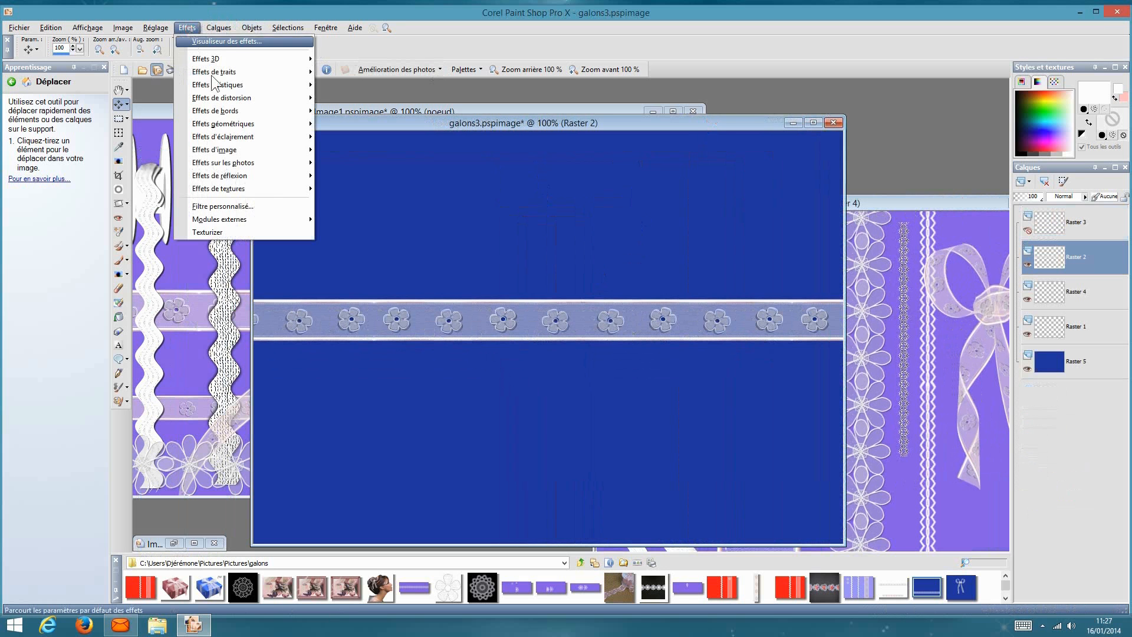
mouse_move(274, 217)
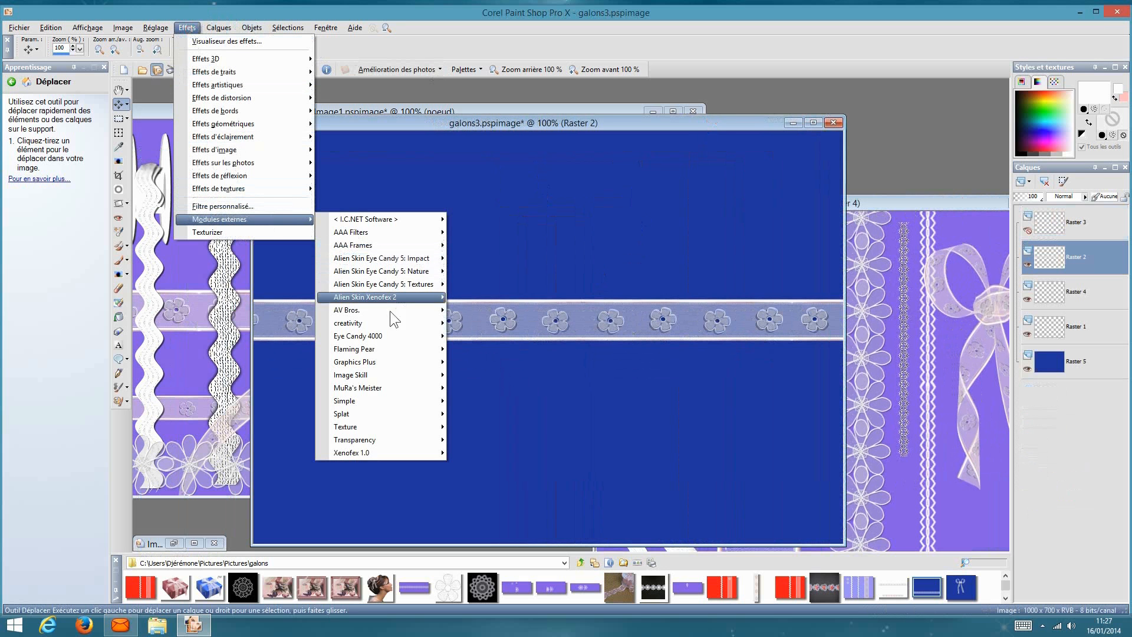
mouse_move(387, 308)
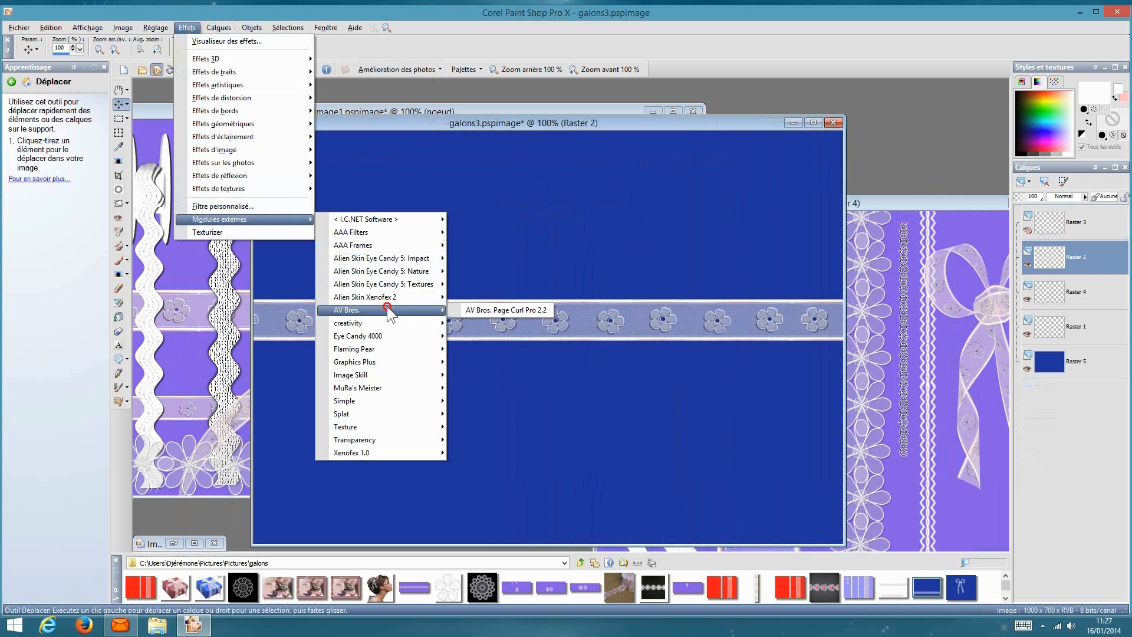
click(472, 310)
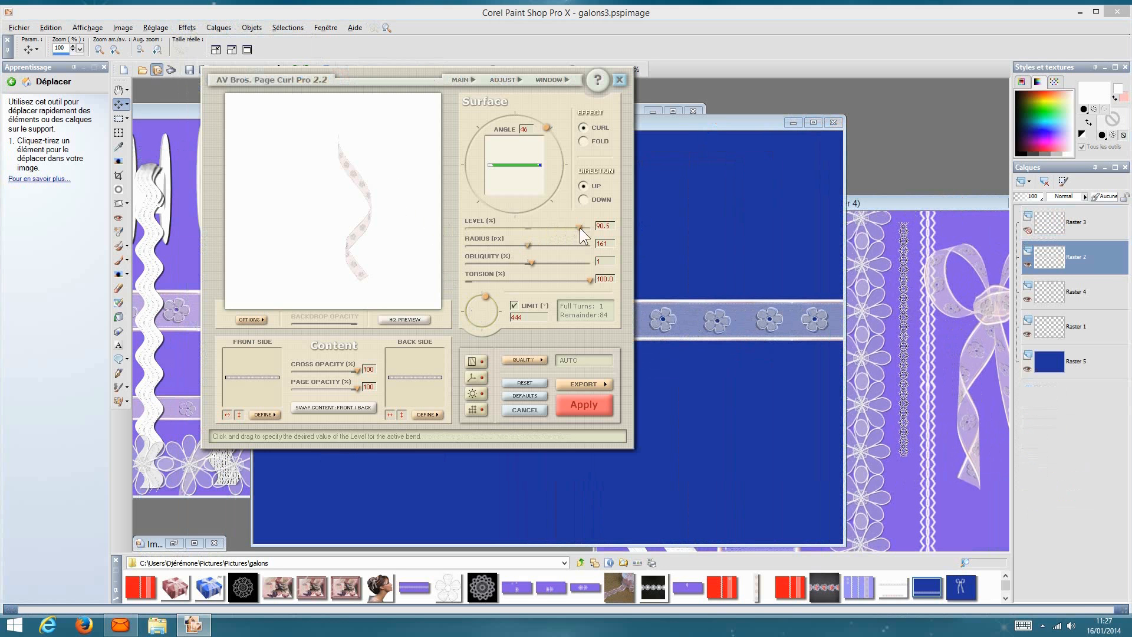
drag(579, 227, 519, 250)
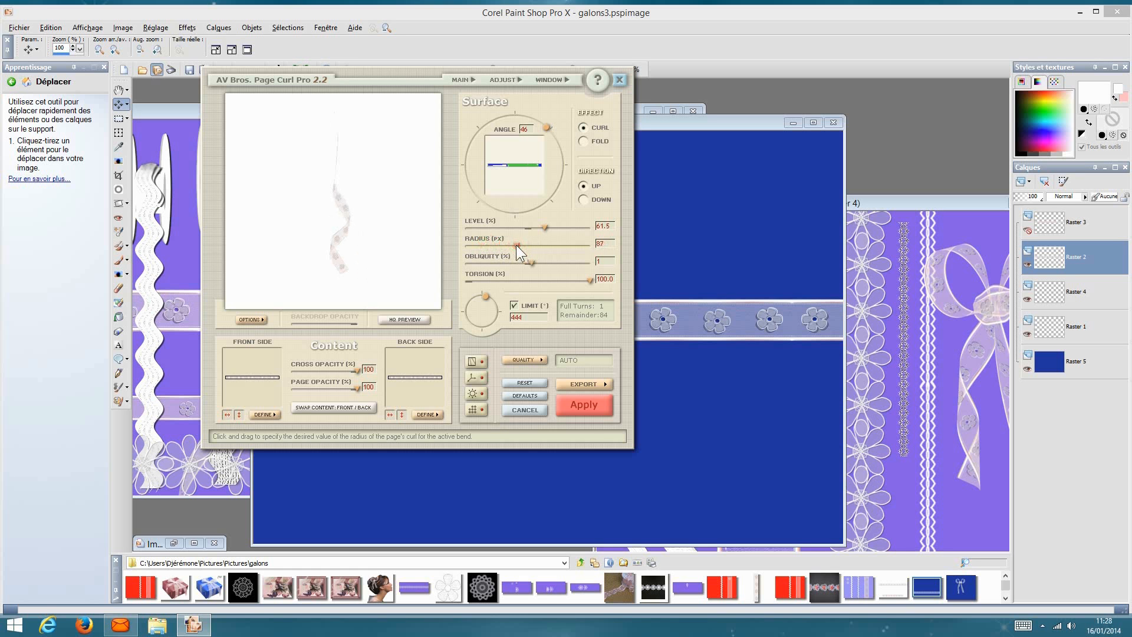